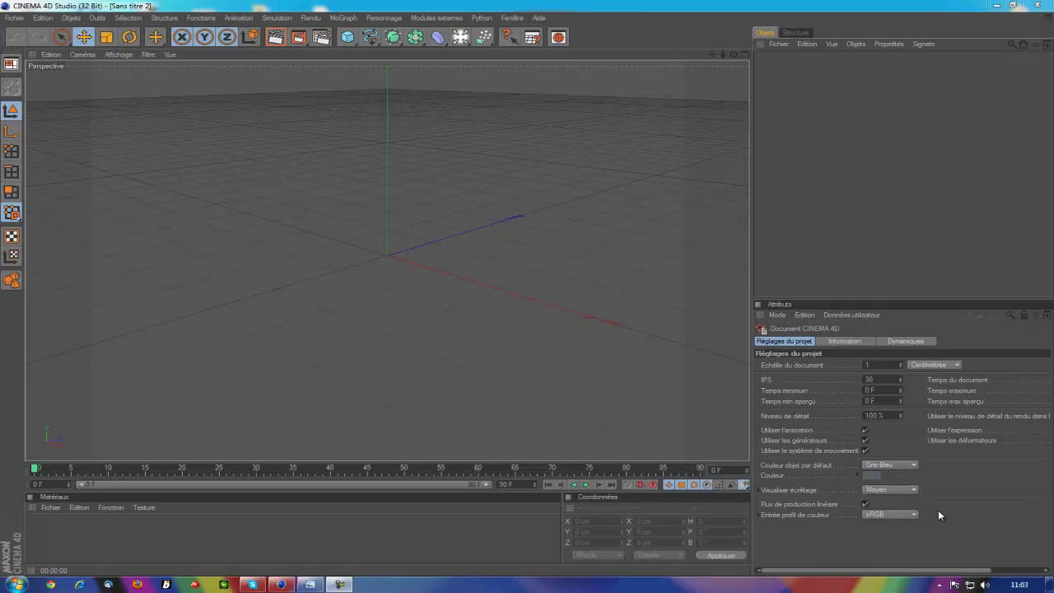
Show the finished graffiti reference render codqg.jpg in Windows Photo Viewer.
click(308, 584)
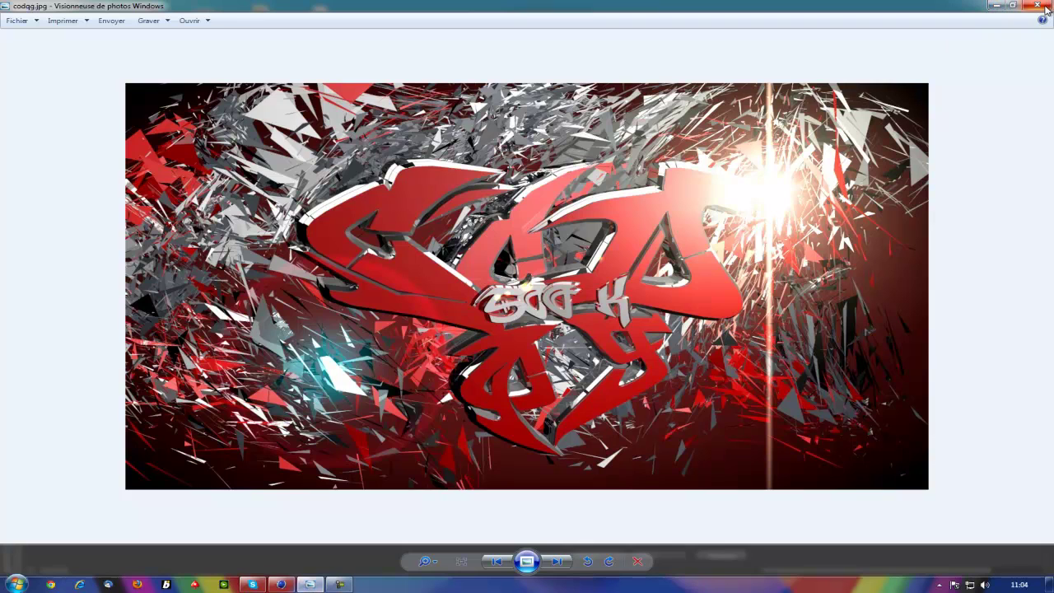
Close the codqg.jpg reference image to get back to the empty Cinema 4D scene.
click(996, 5)
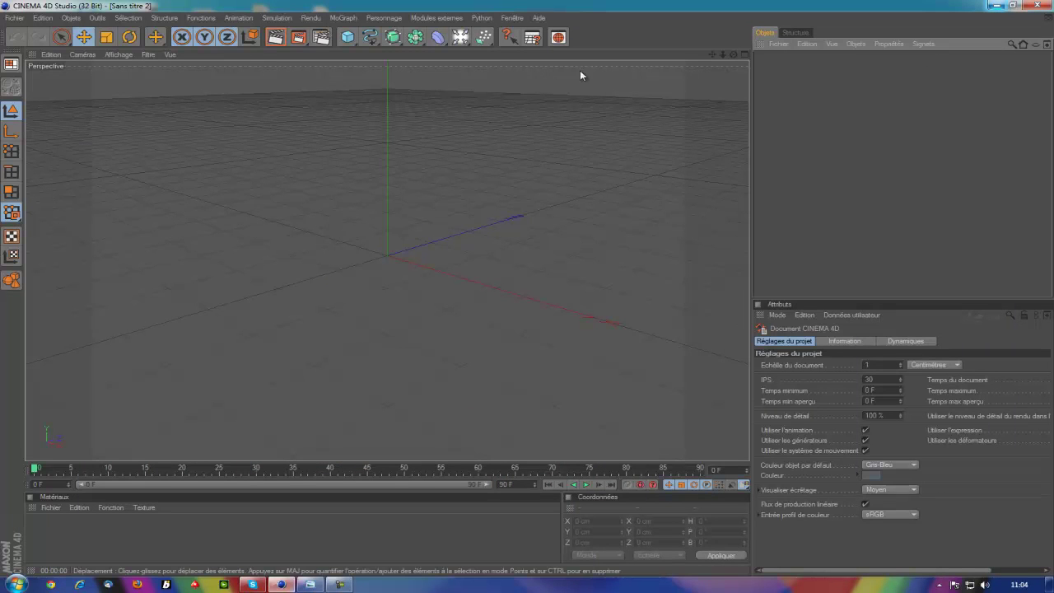
Set the render output width to 1280 pixels in Render Settings.
click(320, 43)
click(123, 43)
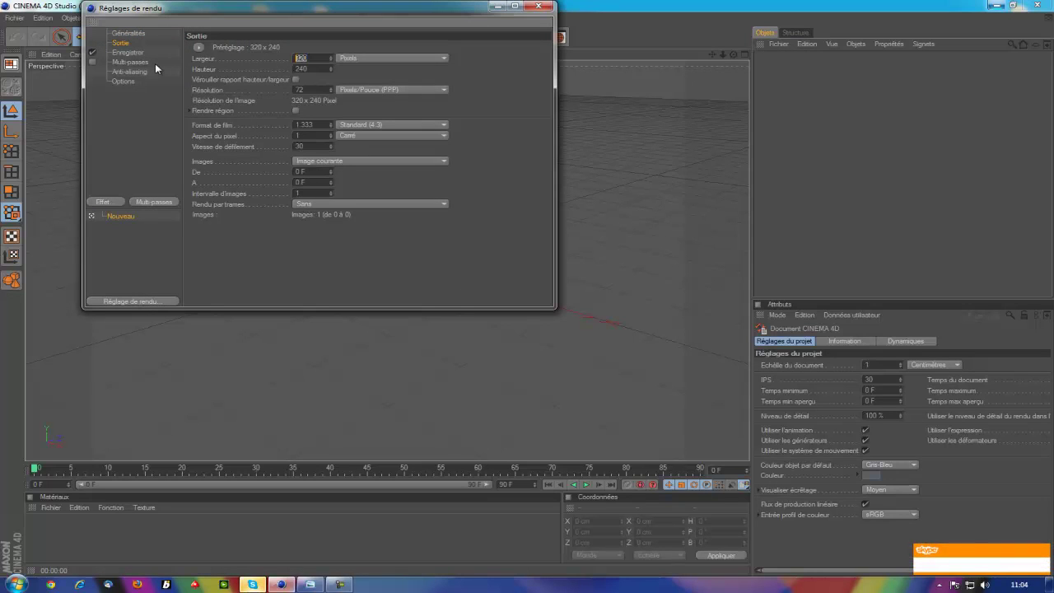
text(1280)
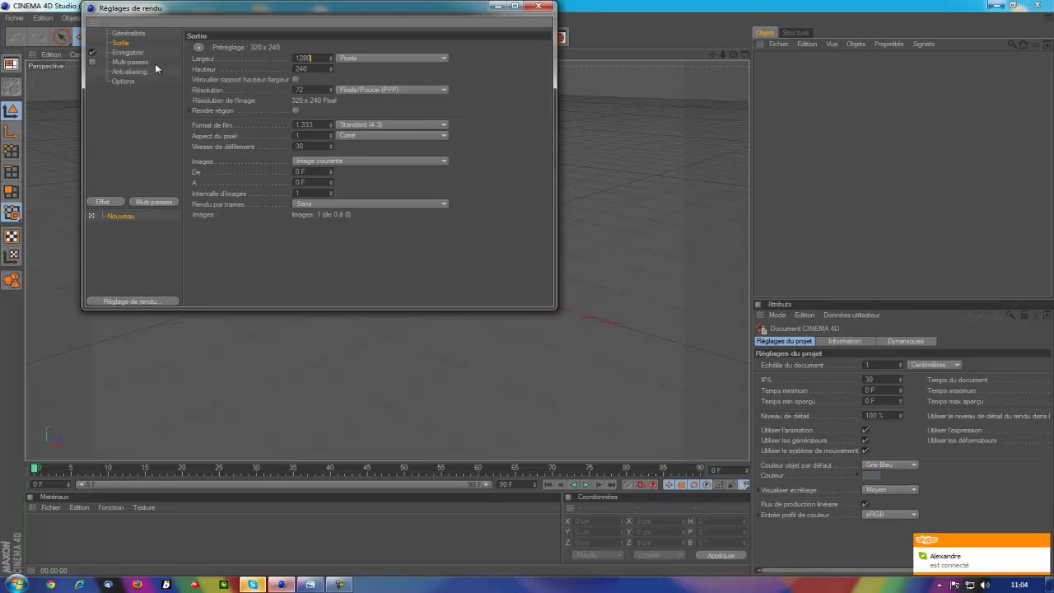
key(Tab)
text(720)
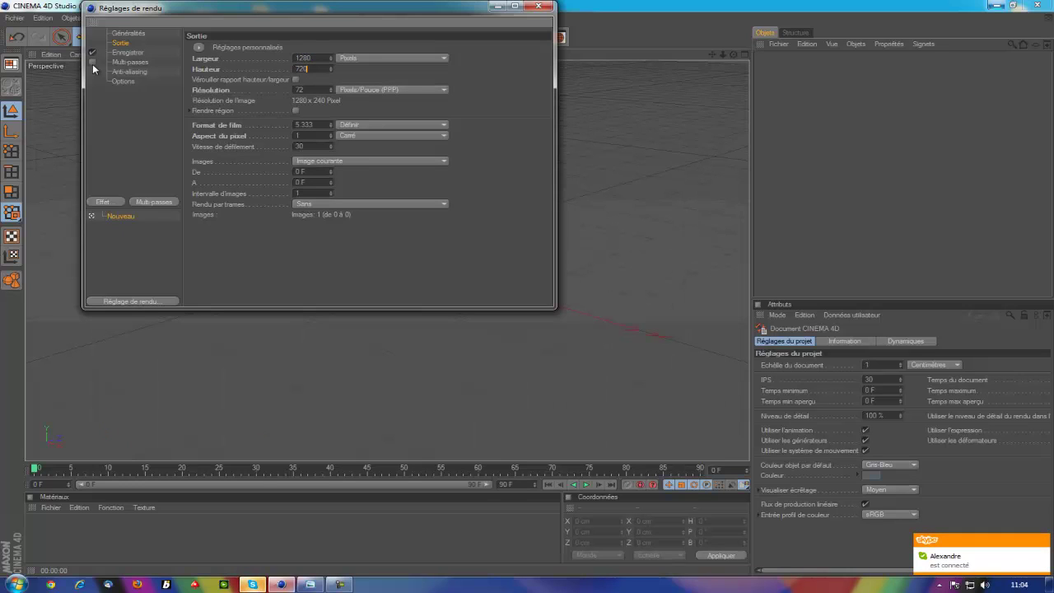
Save renders as 8-bit JPEG files to the mes videos folder.
click(125, 52)
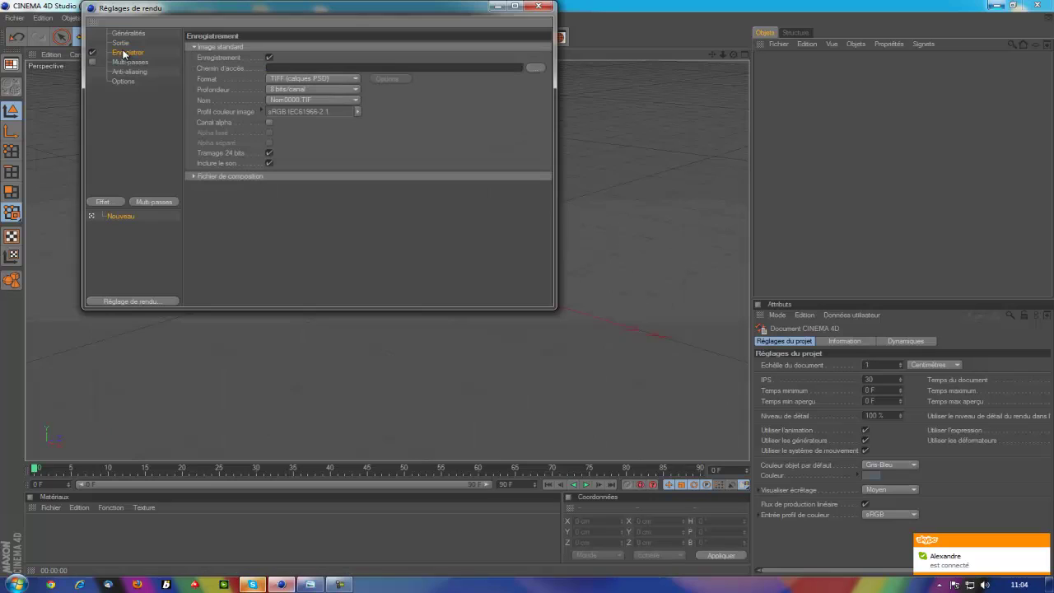
click(534, 65)
text(gtgtgtgtg)
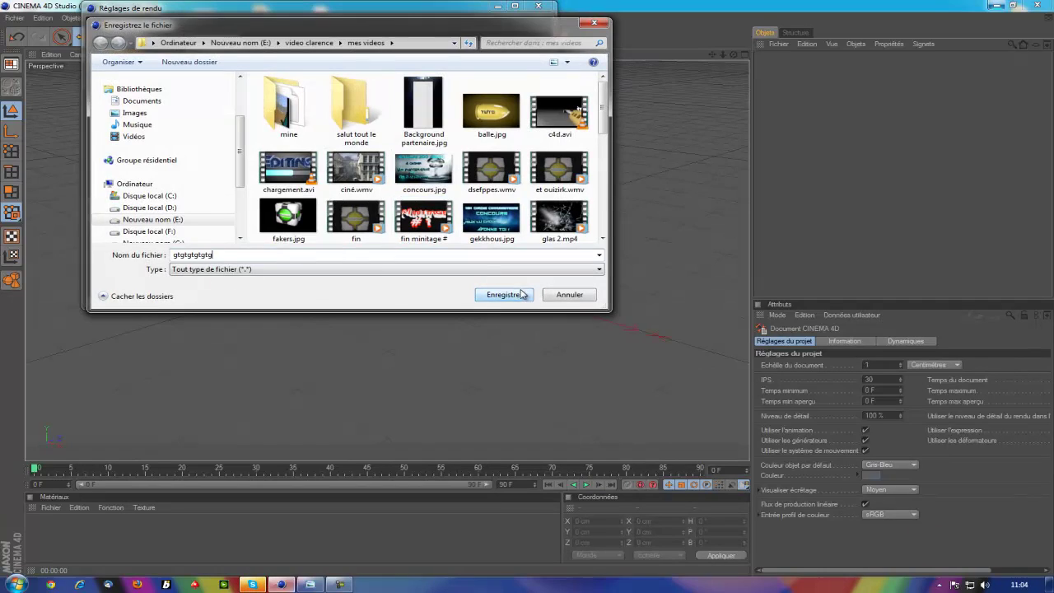
click(501, 295)
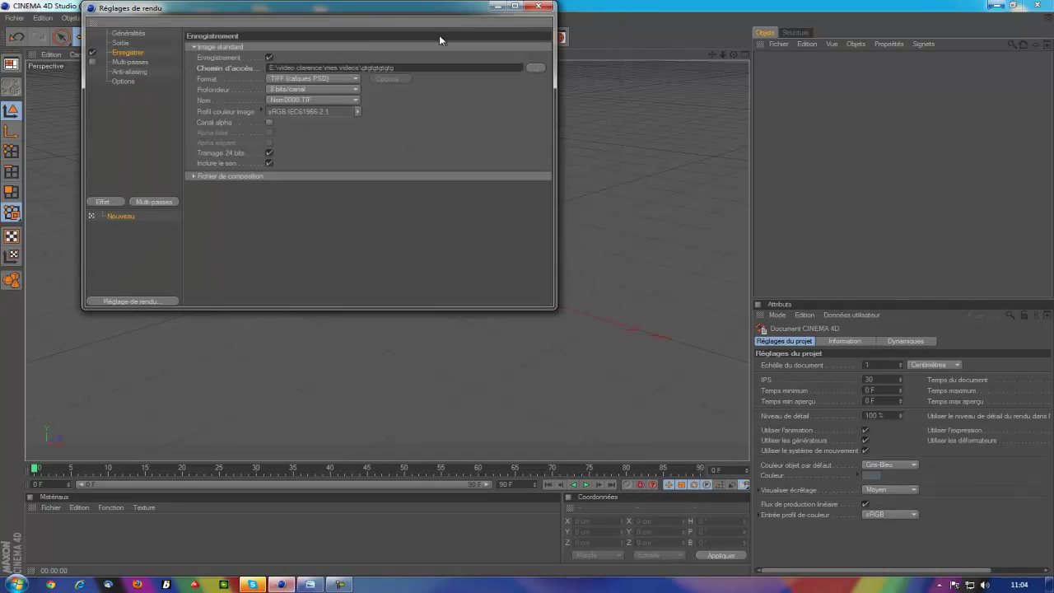
click(326, 78)
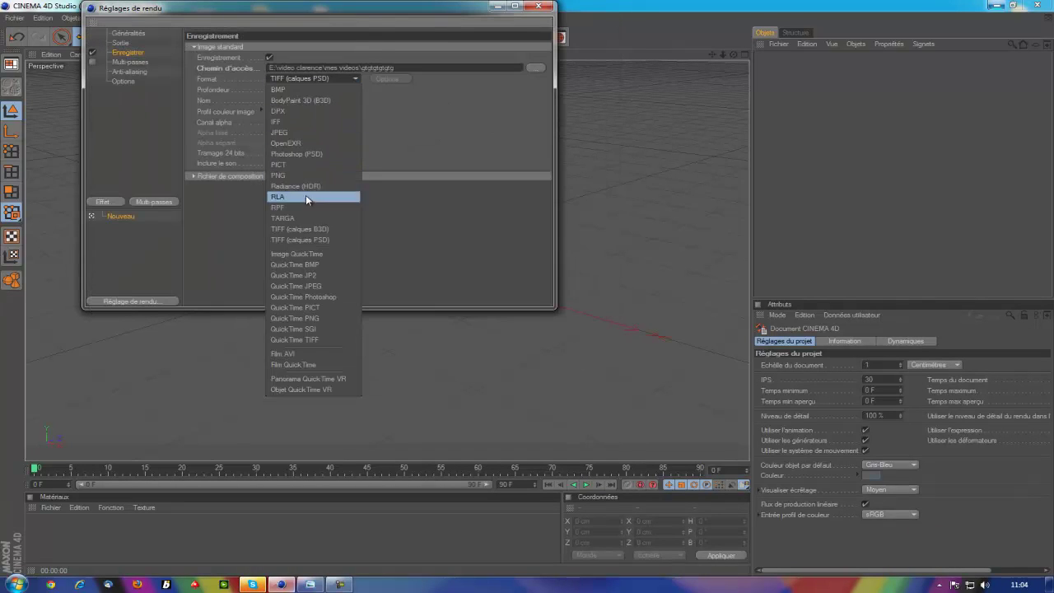
click(298, 131)
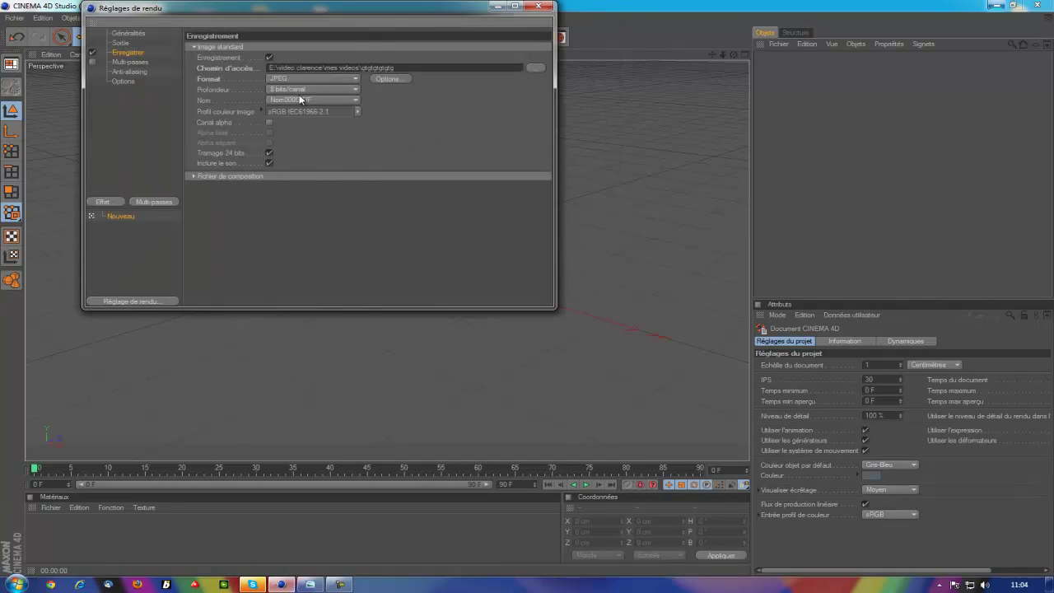
click(297, 91)
click(297, 93)
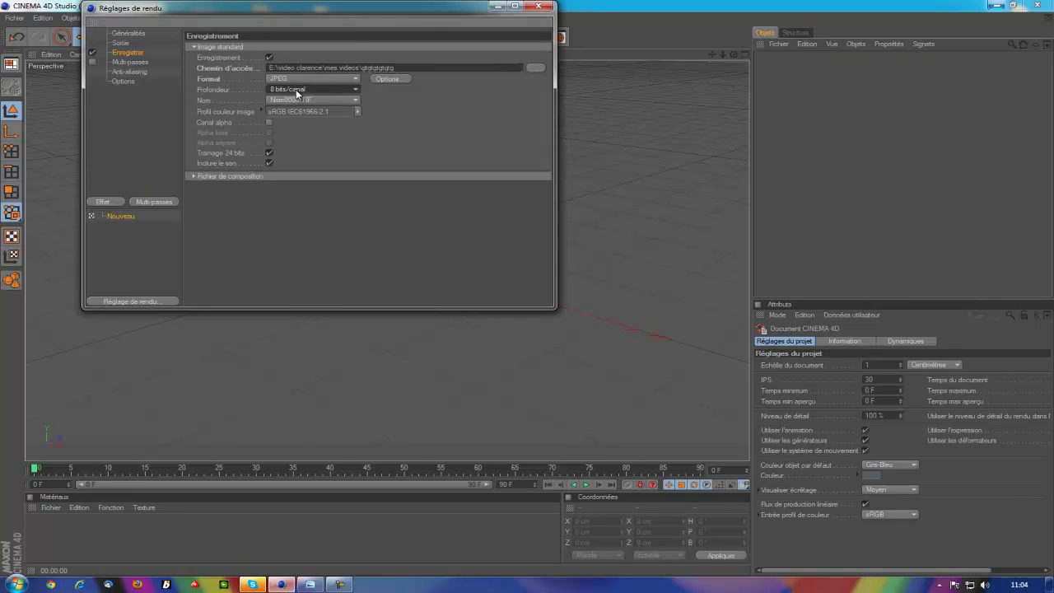
Set anti-aliasing to Au mieux with a 2x2 minimum level.
click(131, 72)
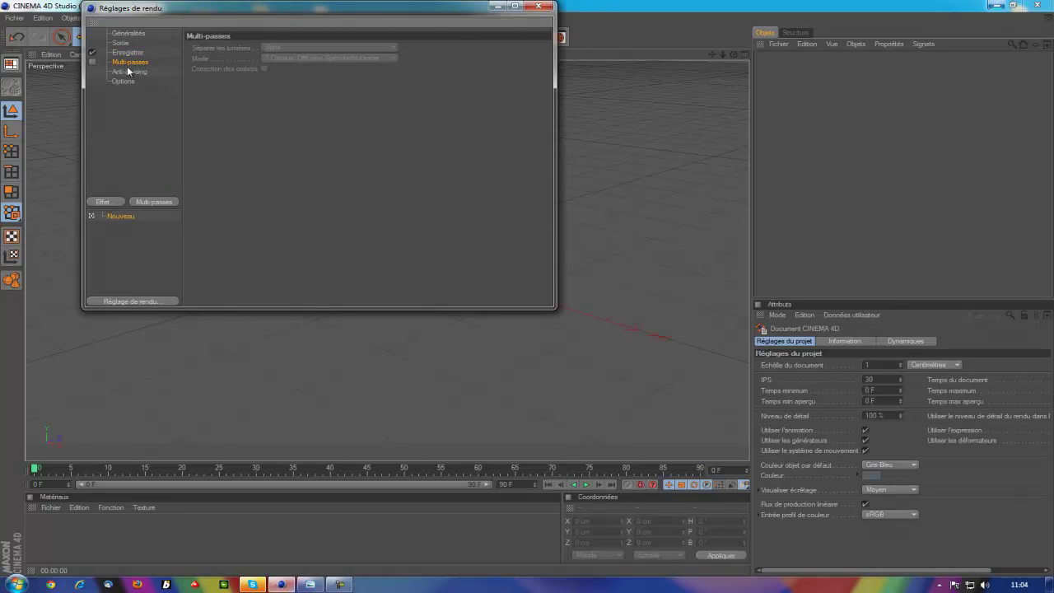
click(305, 79)
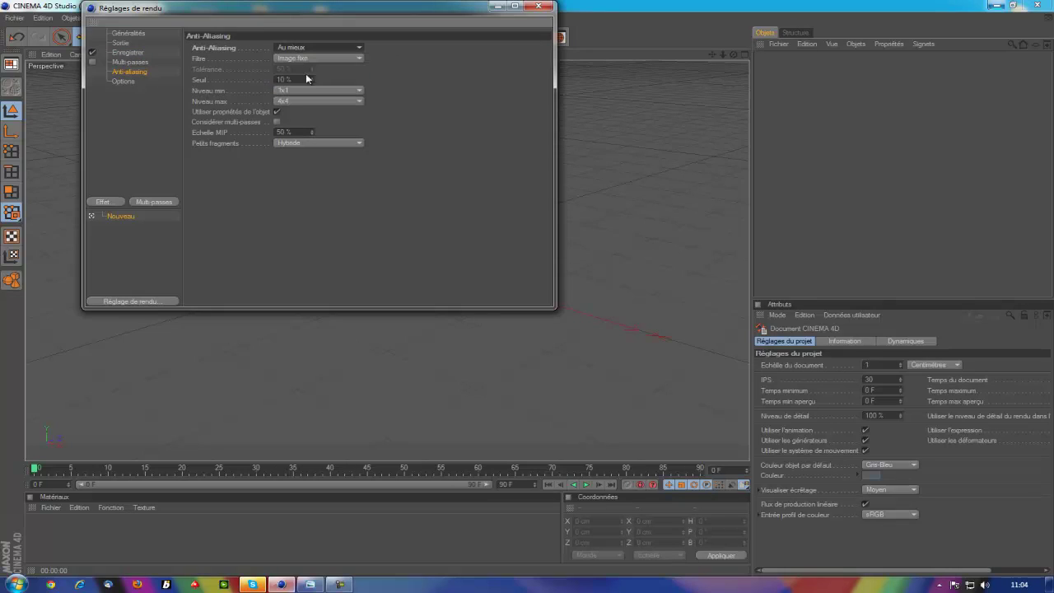
click(299, 93)
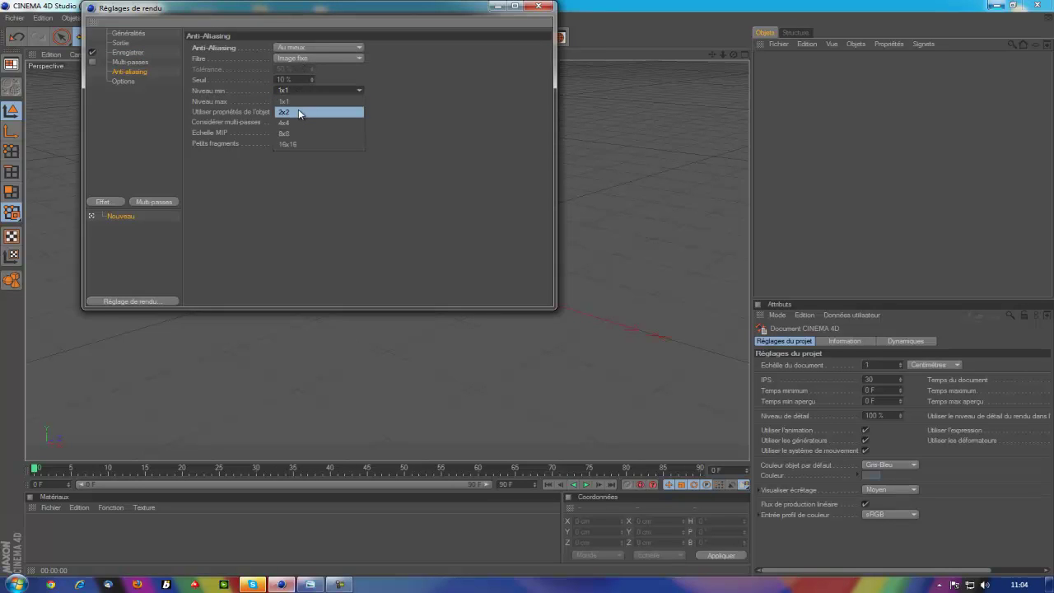
click(301, 110)
click(539, 7)
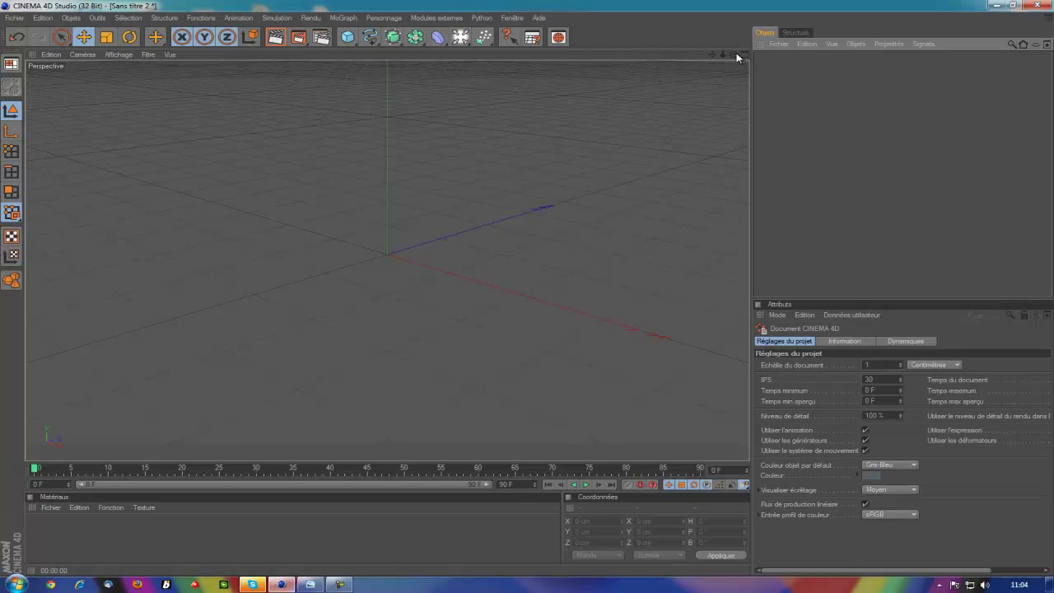
Add an Arrière plan background object and a new material, Mat.
drag(733, 54, 668, 55)
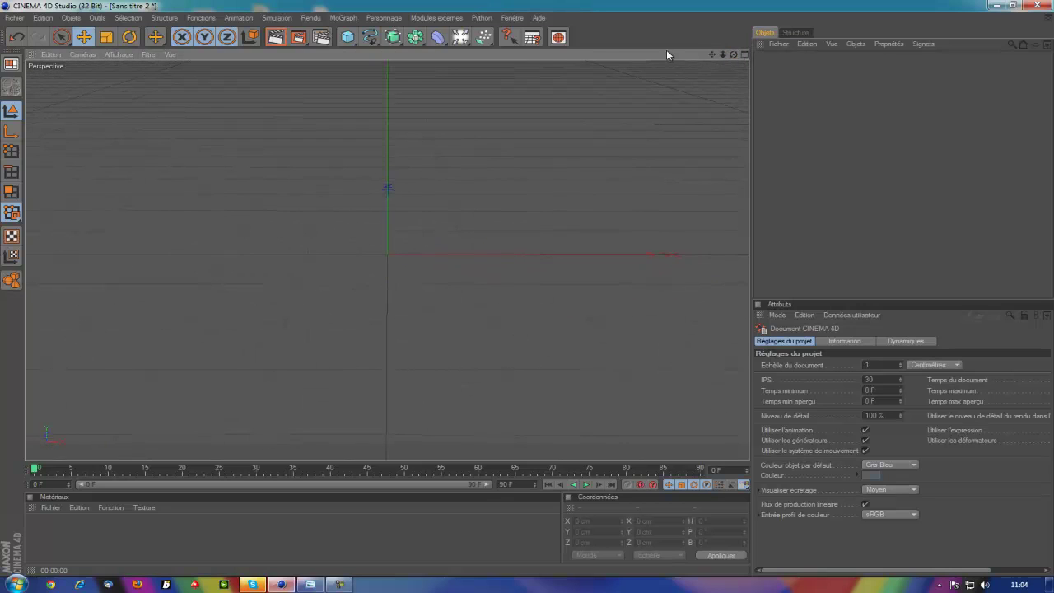
mouse_move(460, 37)
mouse_down()
mouse_move(598, 120)
mouse_move(611, 170)
mouse_up()
double_click(198, 557)
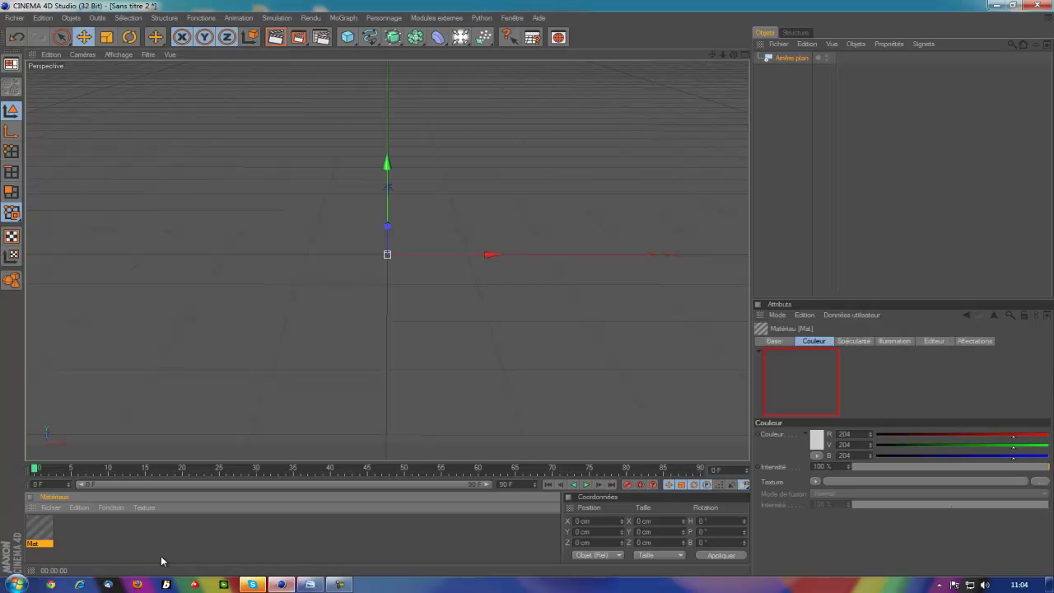
double_click(39, 526)
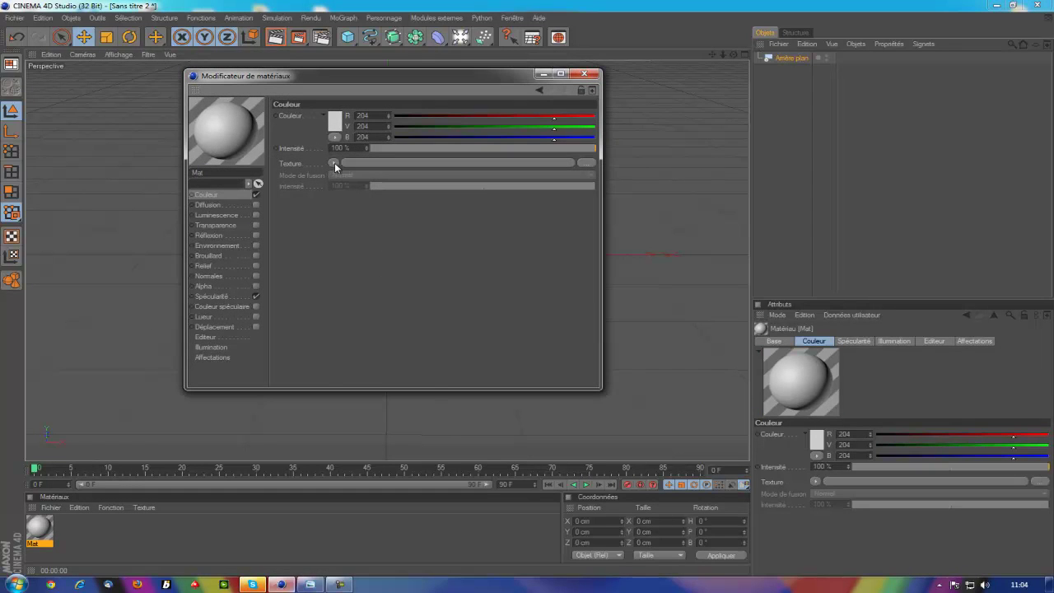
Make Mat's colour a circular 2D gradient running from dark red to black.
click(333, 163)
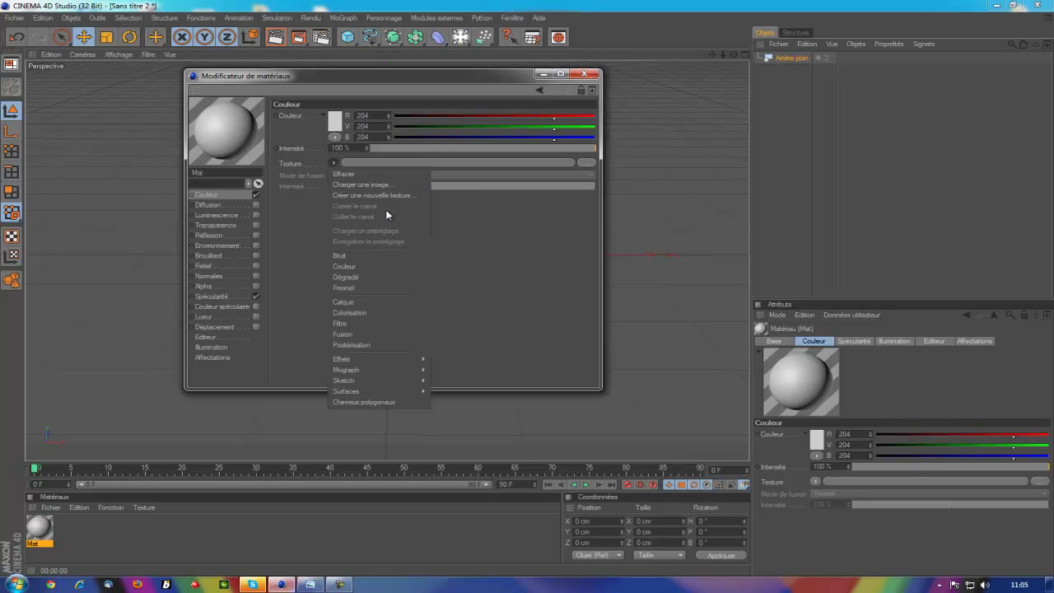
click(355, 277)
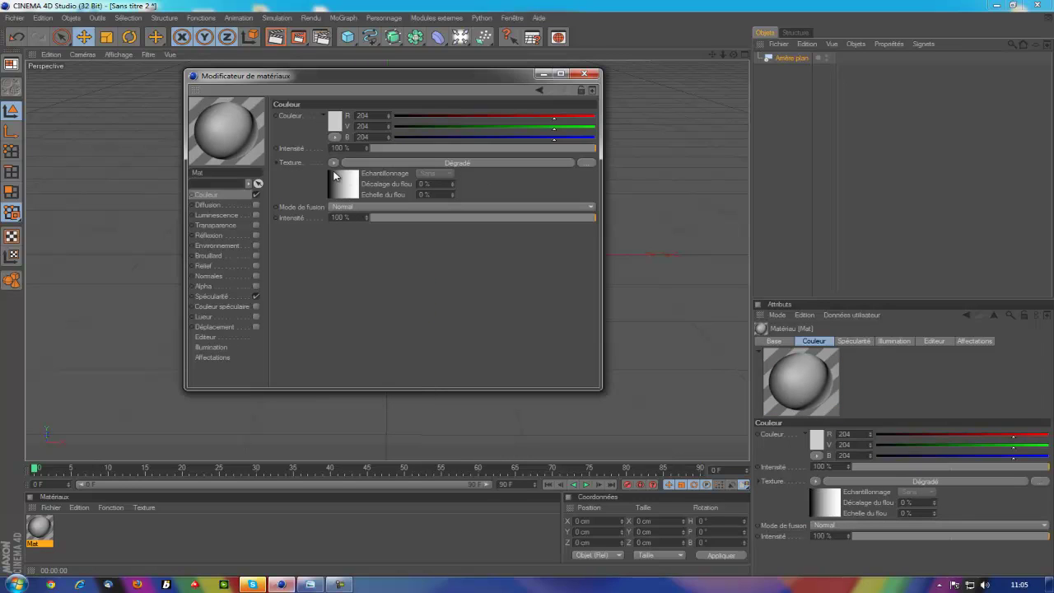
click(349, 192)
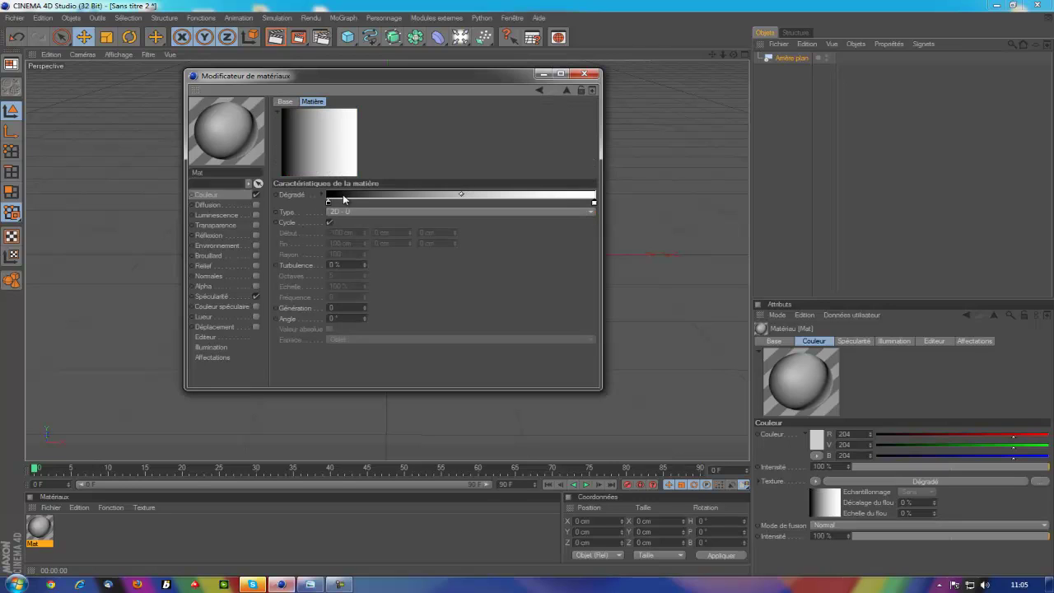
click(341, 213)
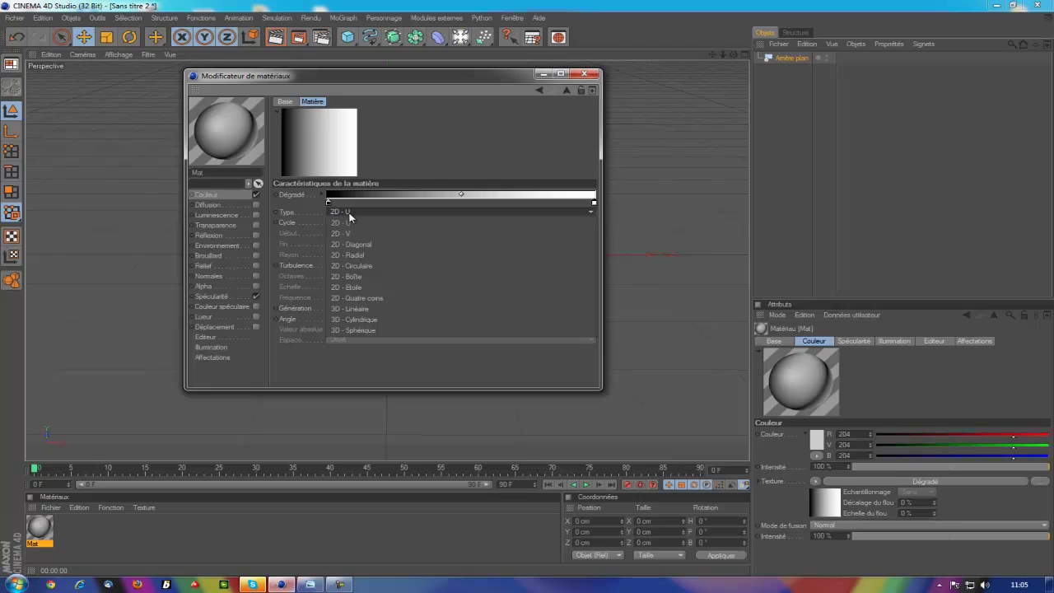
click(335, 265)
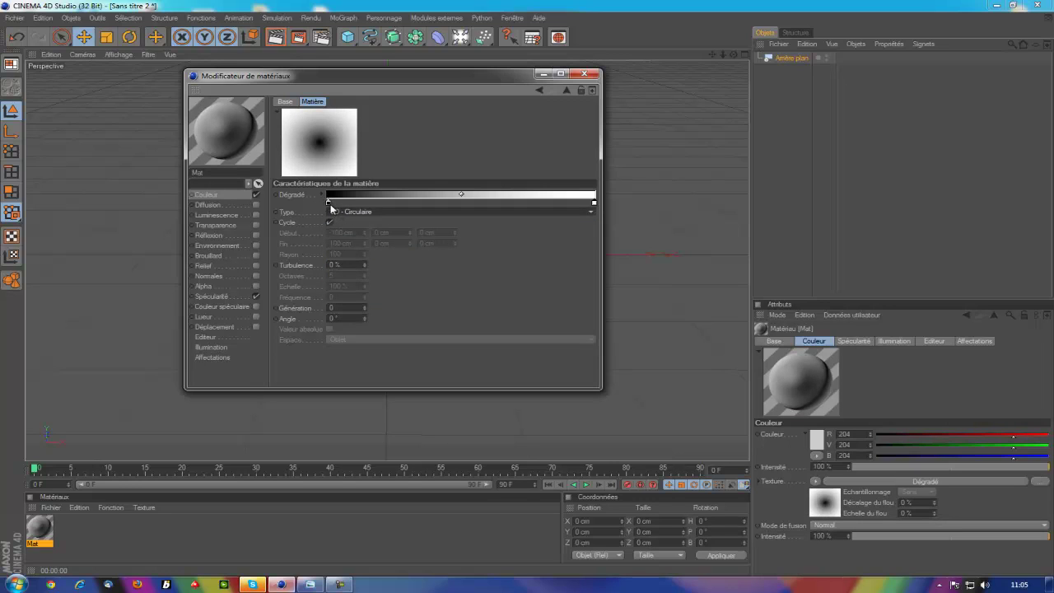
drag(327, 203, 593, 209)
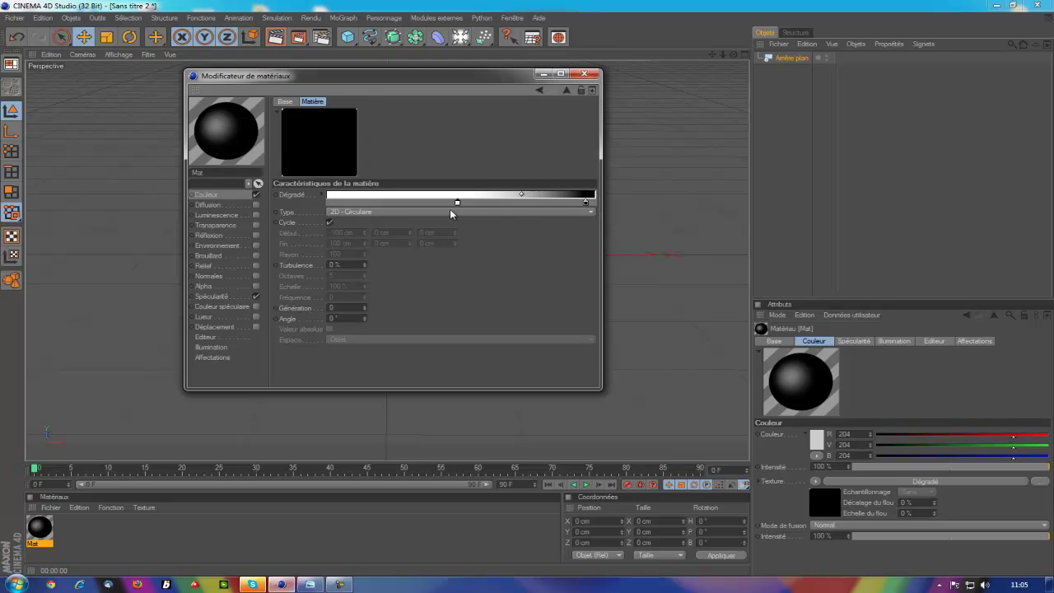
drag(594, 209, 594, 206)
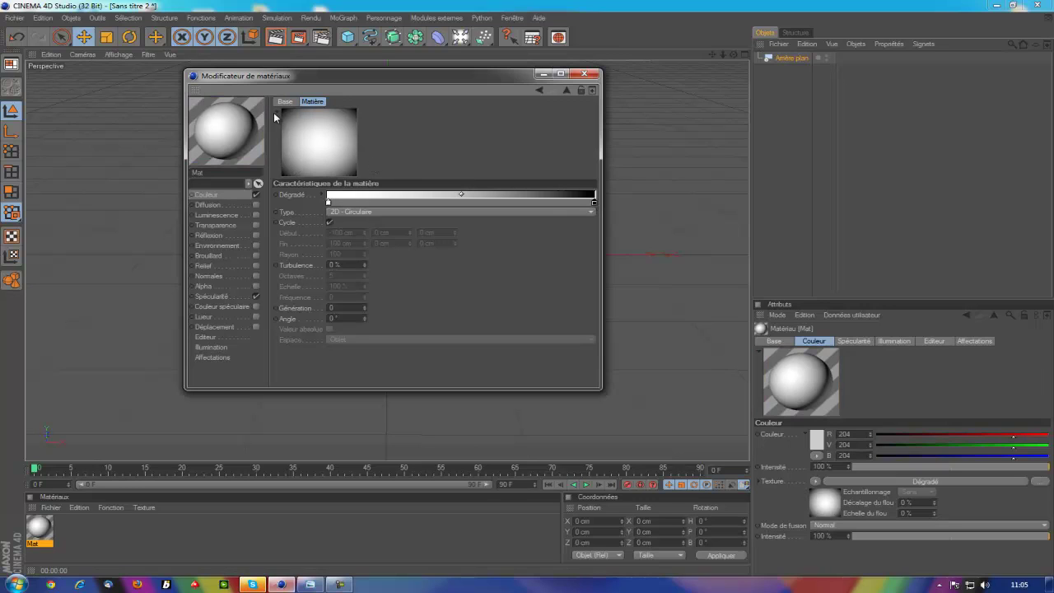
double_click(328, 203)
drag(326, 201, 311, 198)
click(304, 258)
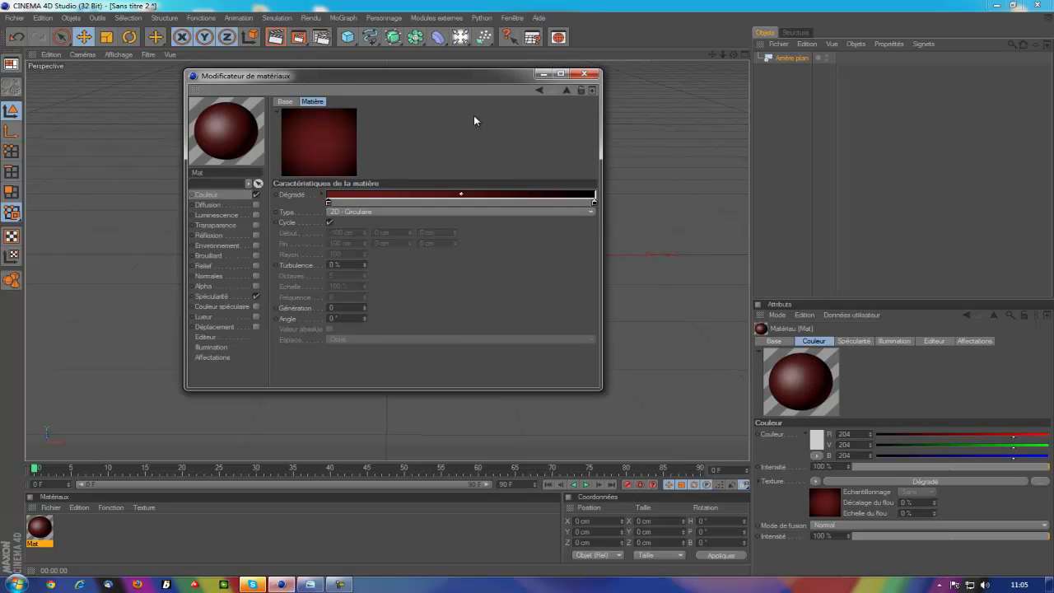
Apply Mat to the background and render a quick test preview.
click(584, 74)
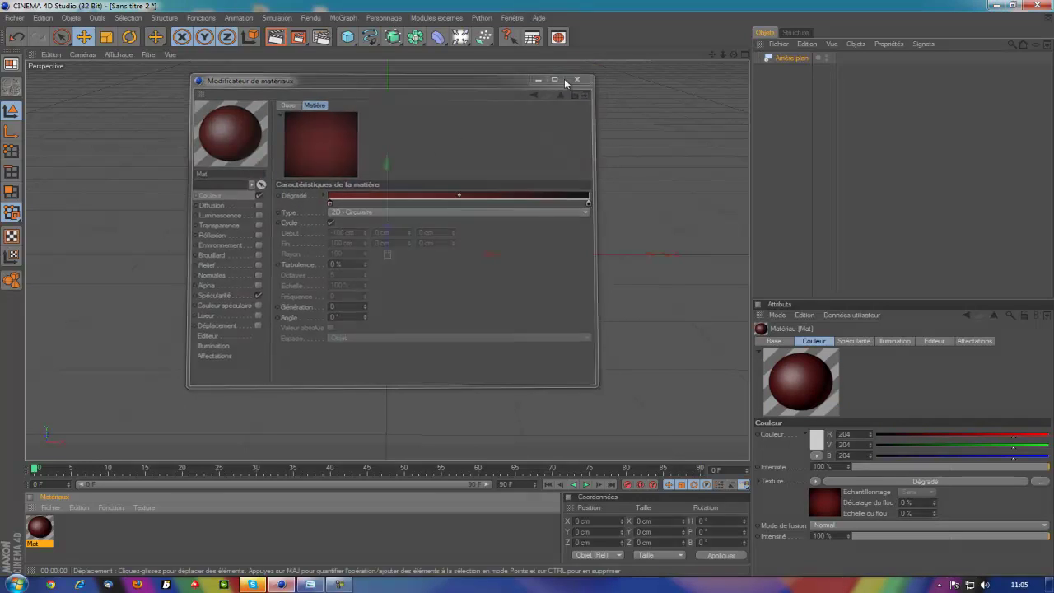
drag(35, 525, 792, 60)
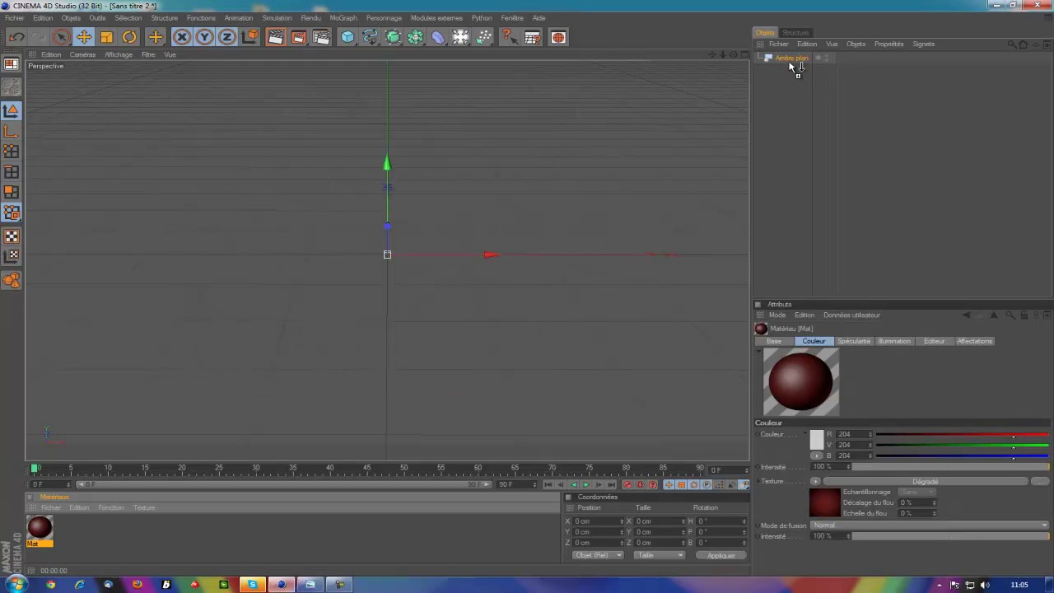
click(276, 36)
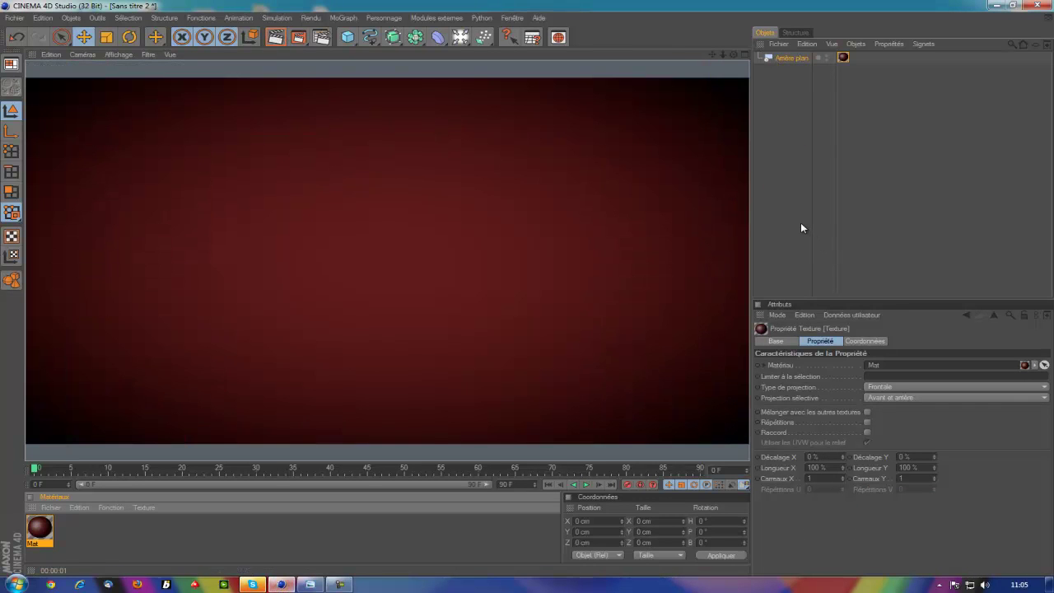
click(800, 223)
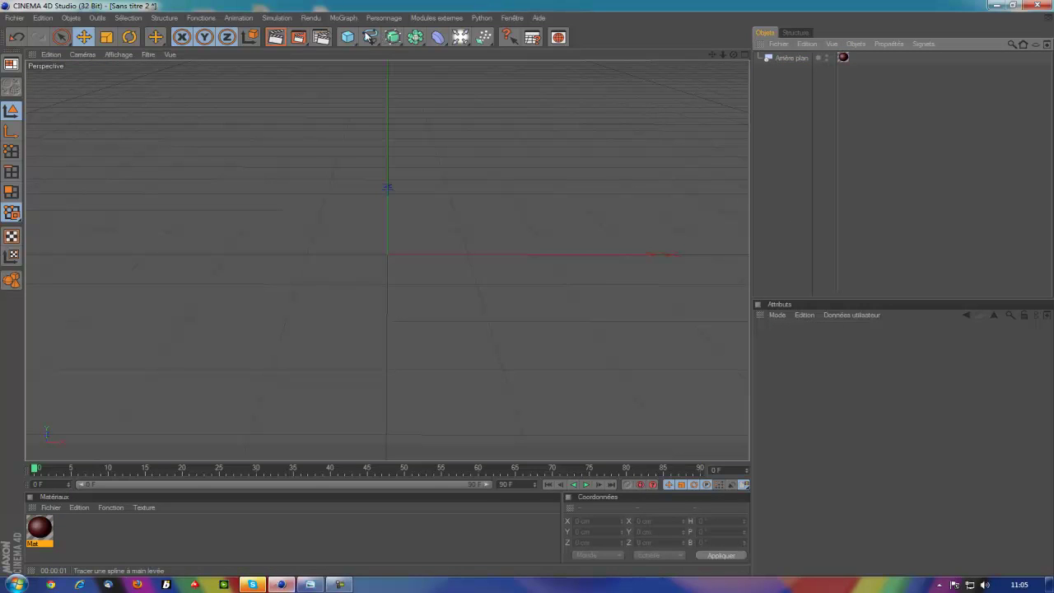
Add a plane and a MoGraph Cloner, with the plane parented under the Cloner.
drag(347, 37, 477, 67)
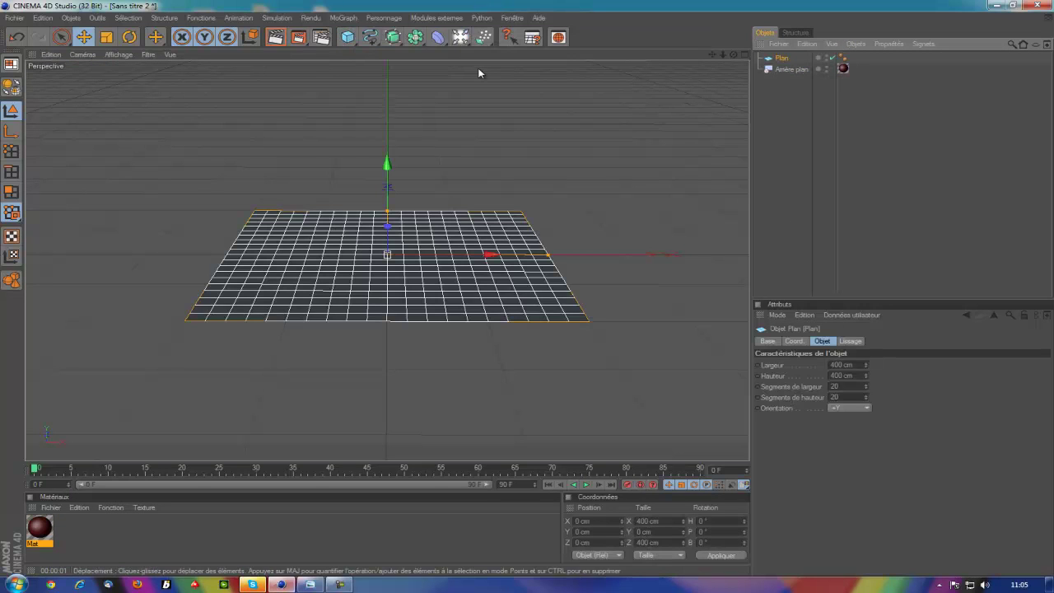
click(343, 19)
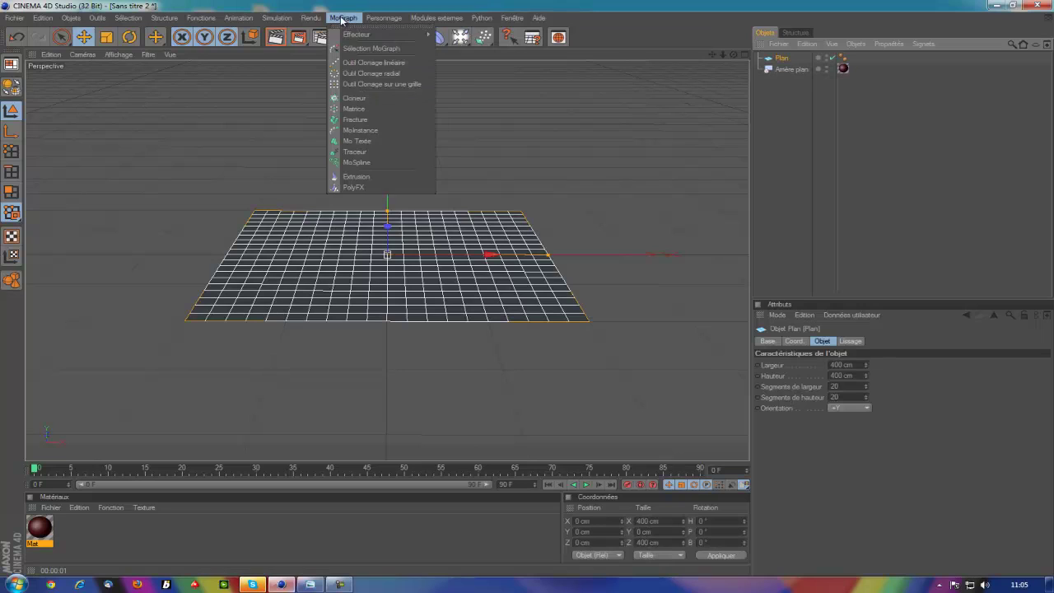
click(362, 99)
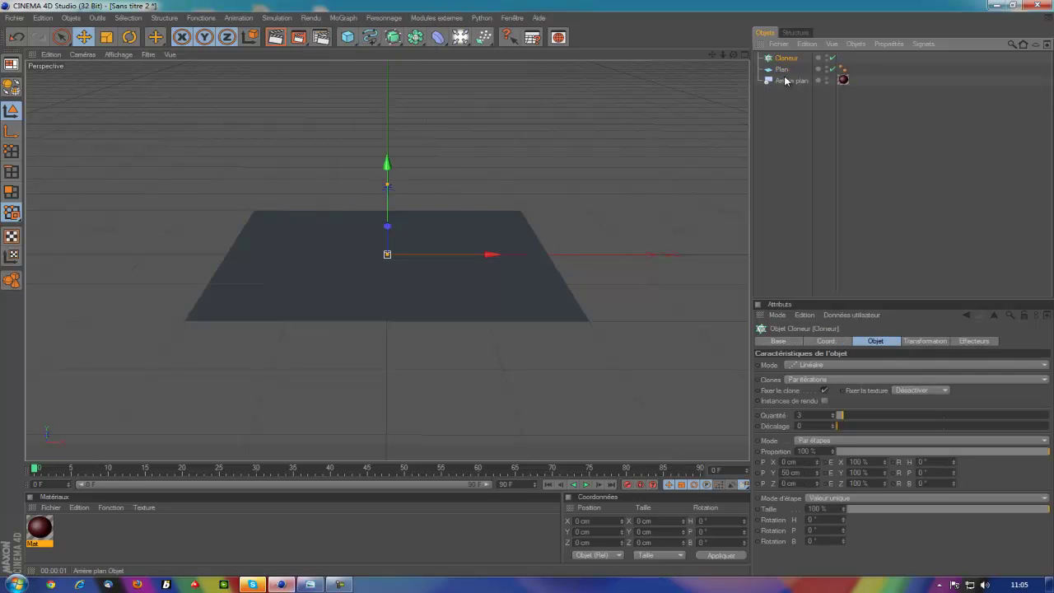
drag(782, 70, 785, 62)
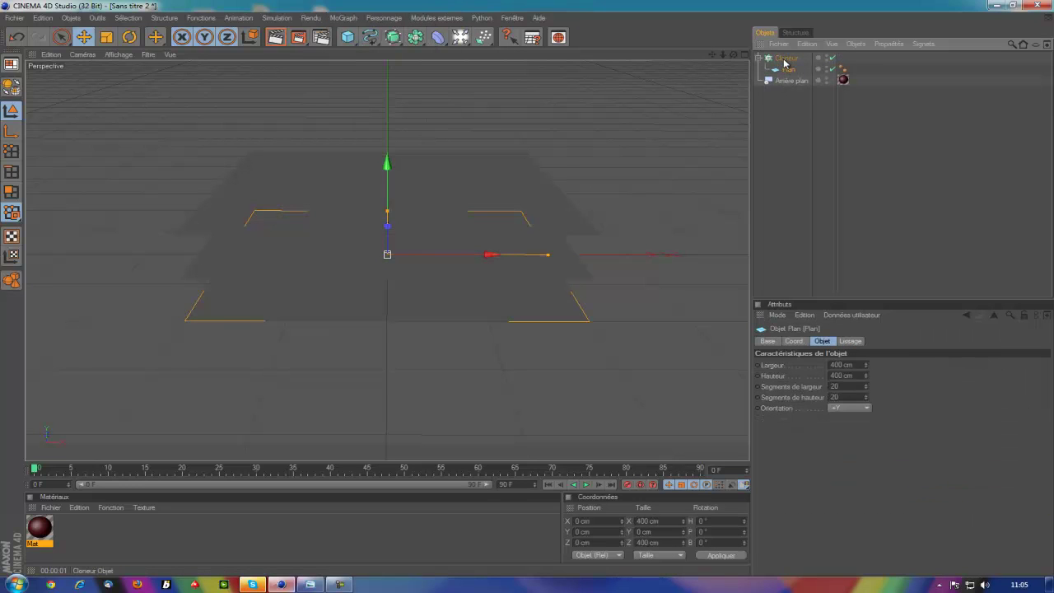
click(784, 60)
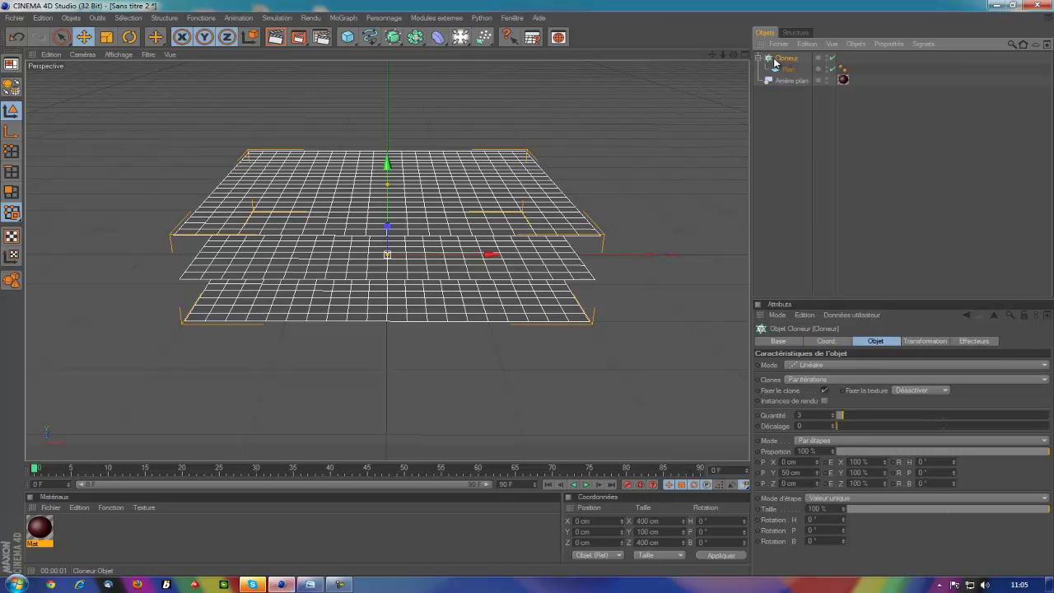
Set the Cloner to a Grid Array of 4/1/4 clones, sized 1273 cm by 1310 cm.
click(793, 364)
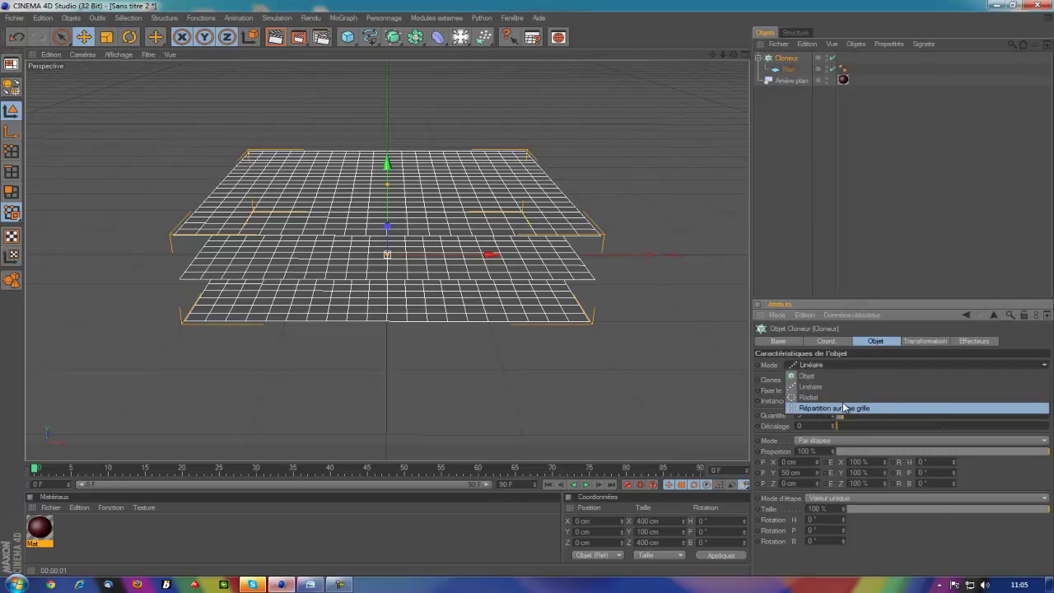
click(877, 410)
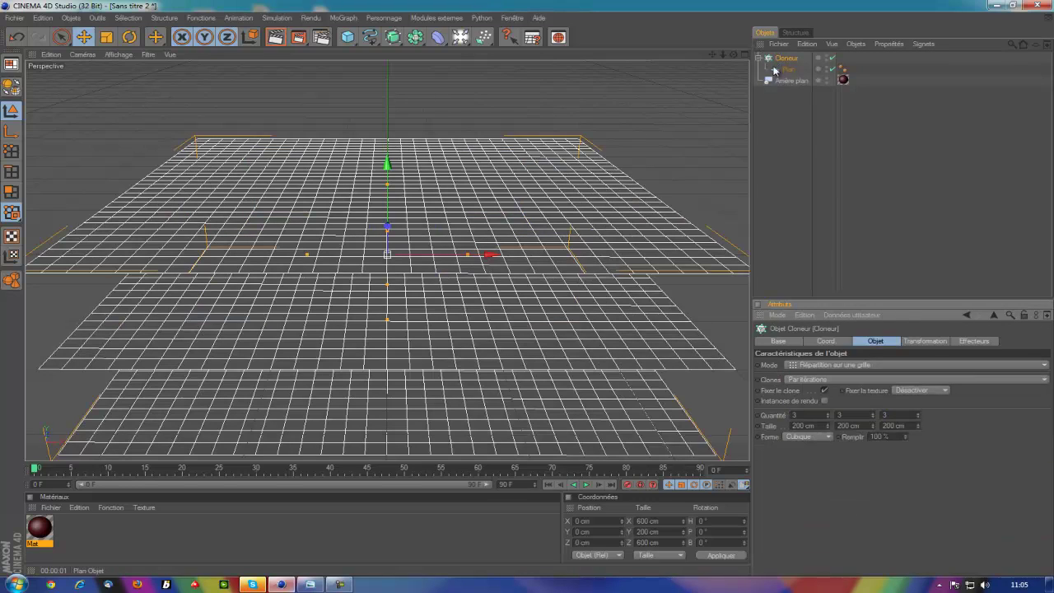
double_click(811, 414)
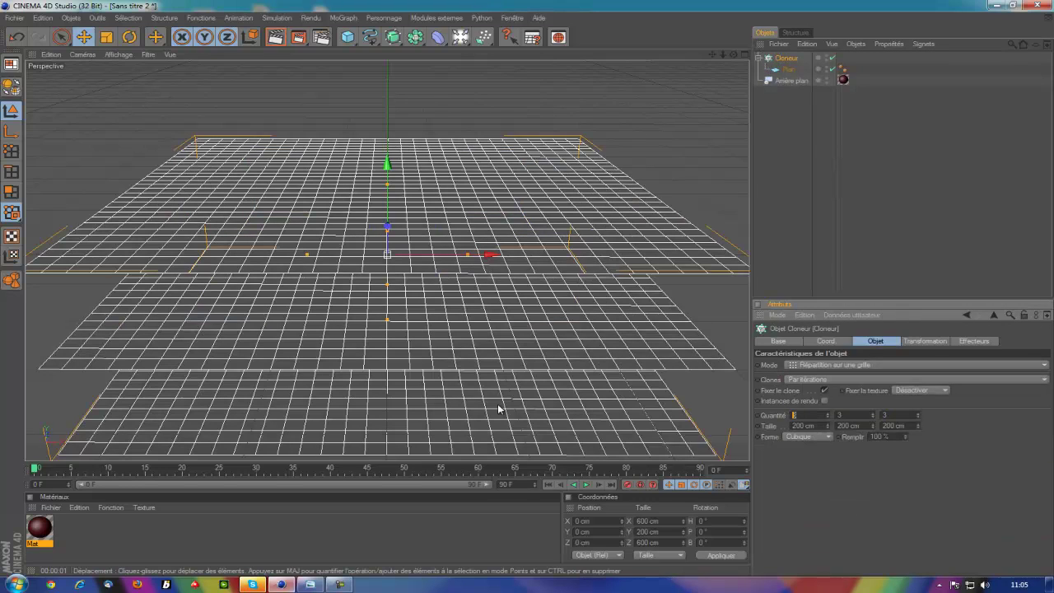
text(4)
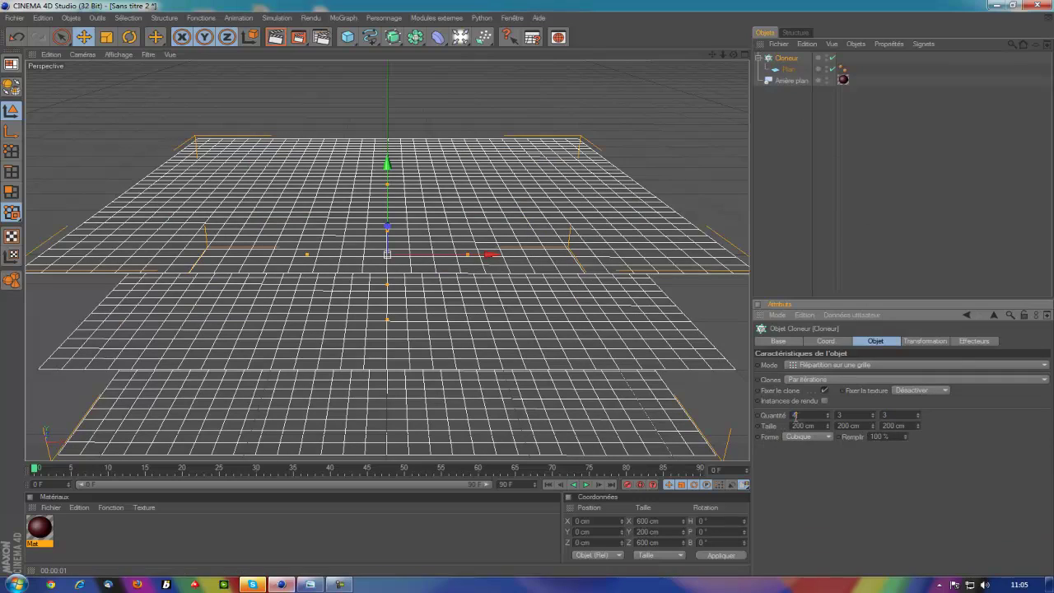
text(4)
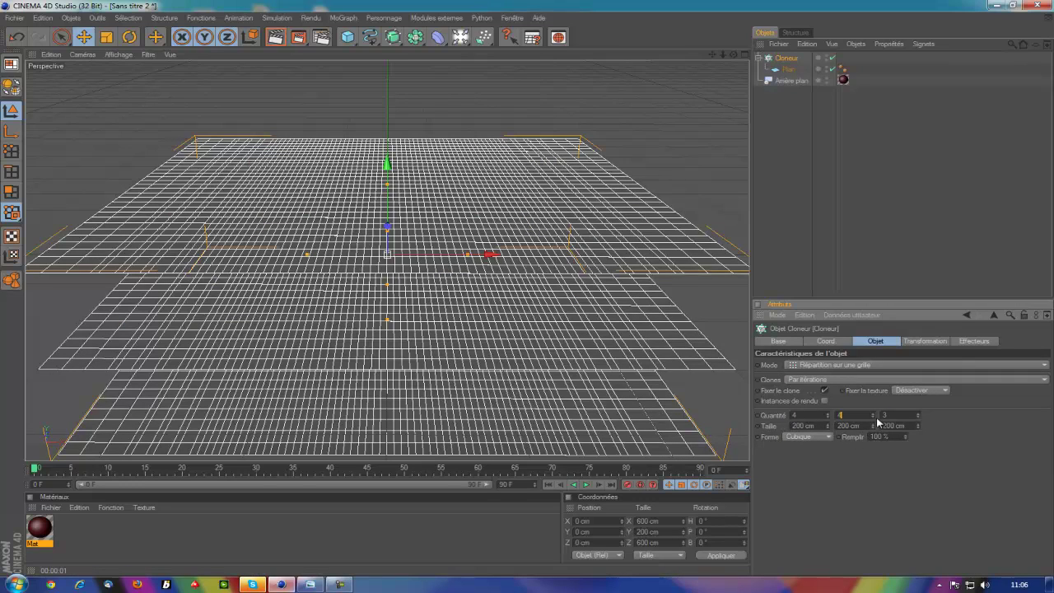
text(4)
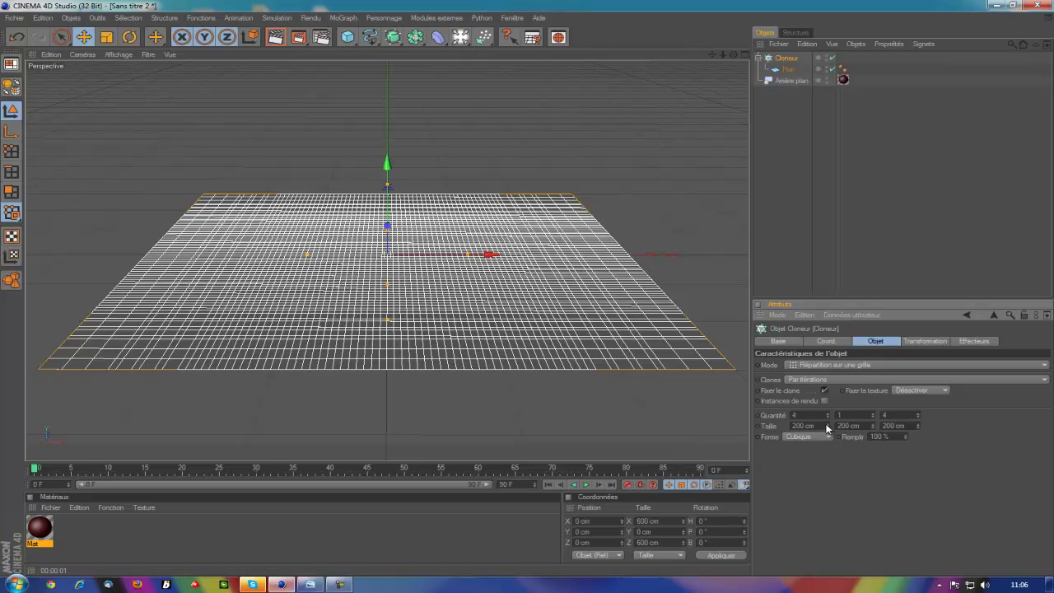
mouse_move(829, 425)
mouse_down()
mouse_move(775, 517)
mouse_move(835, 441)
mouse_move(829, 431)
mouse_up()
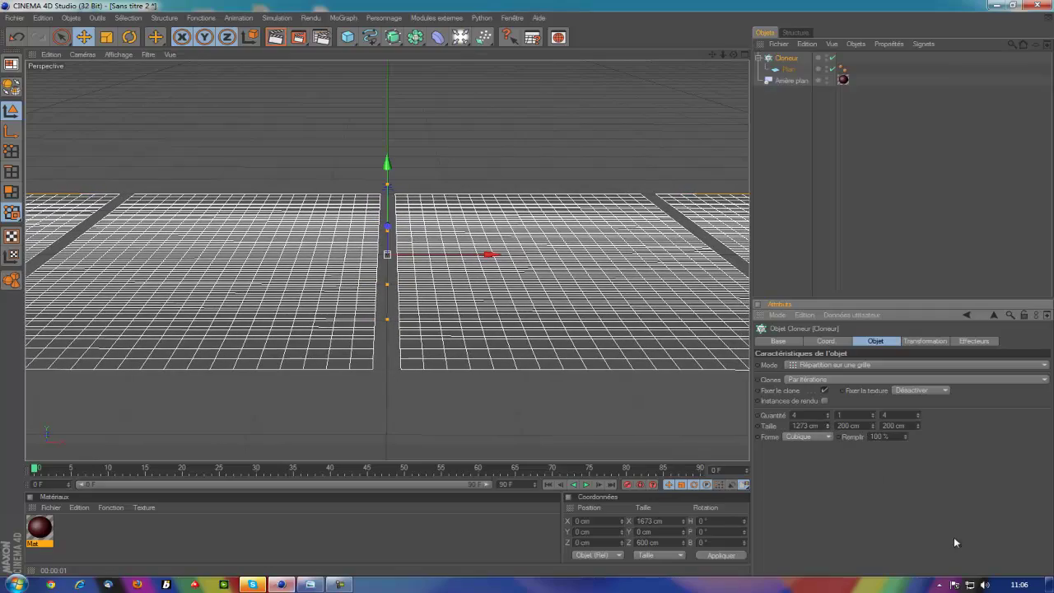
mouse_move(917, 425)
mouse_down()
mouse_move(896, 393)
mouse_move(917, 432)
mouse_up()
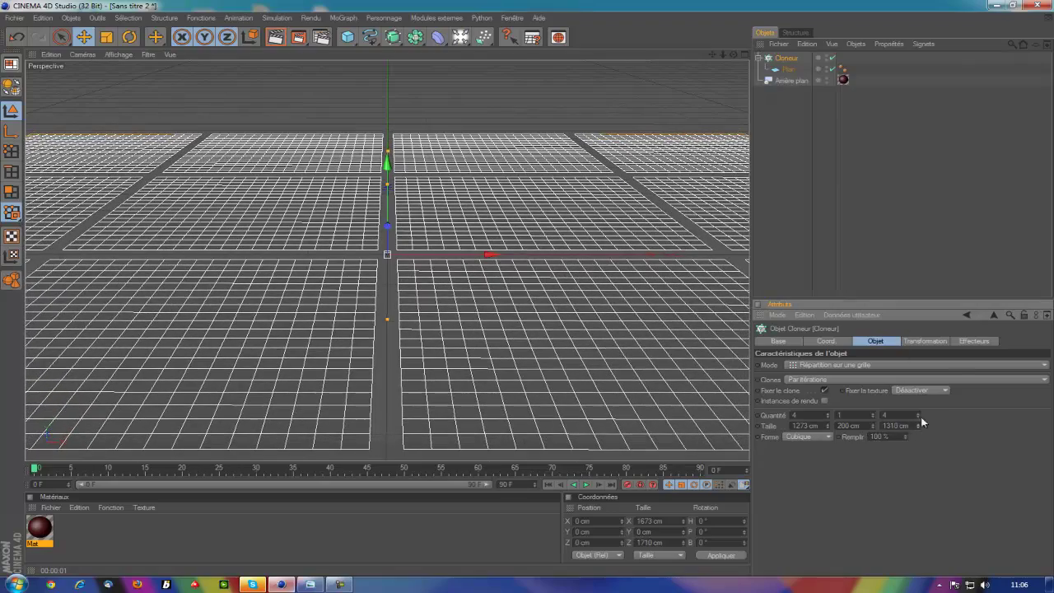
Create material Mat 1 with Luminance enabled at 200%.
double_click(231, 543)
double_click(39, 527)
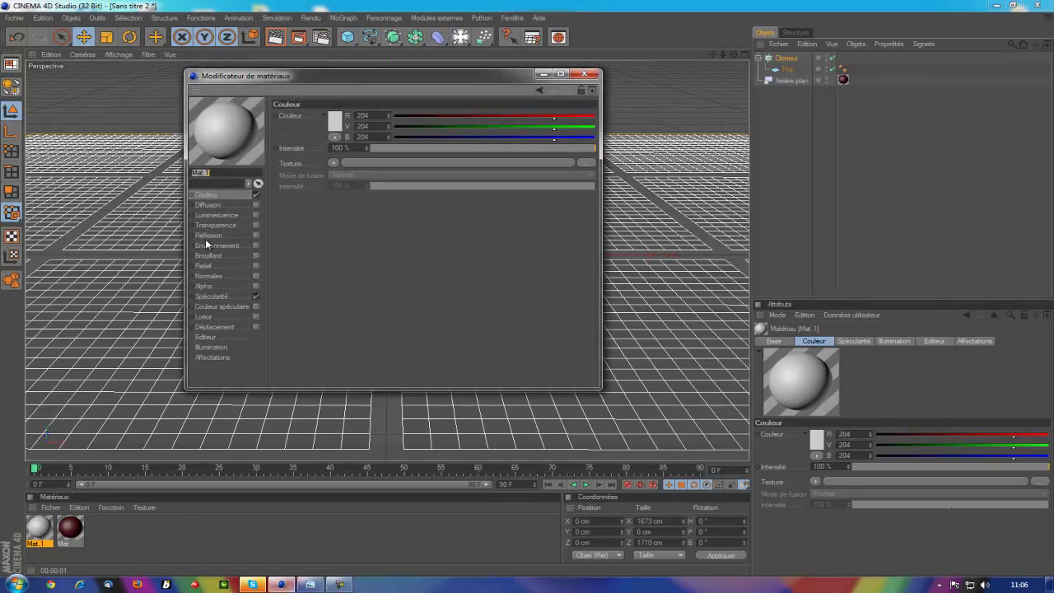
click(256, 214)
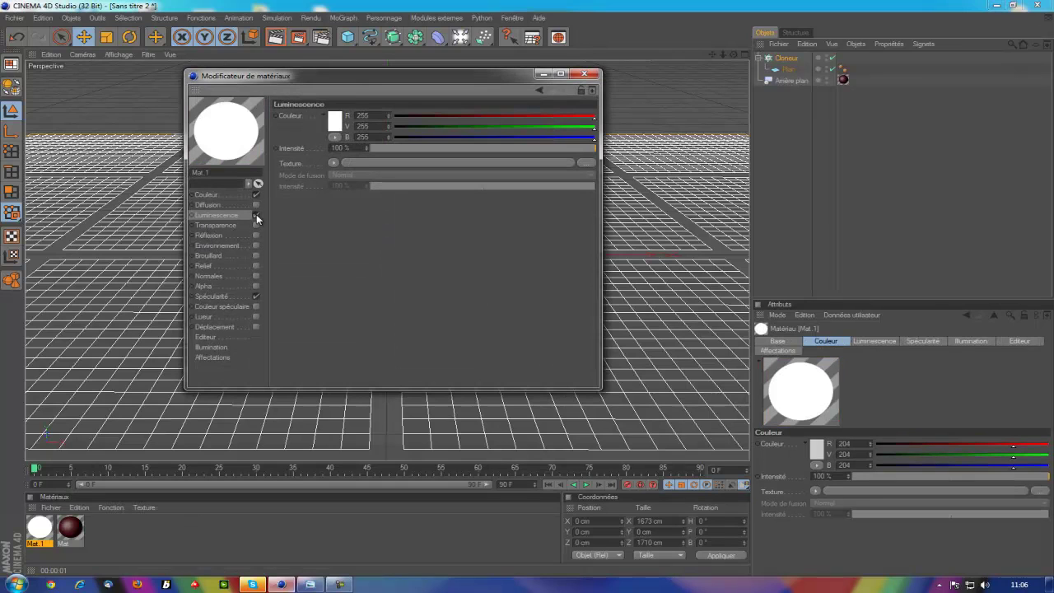
click(341, 148)
text(200)
key(Return)
click(592, 75)
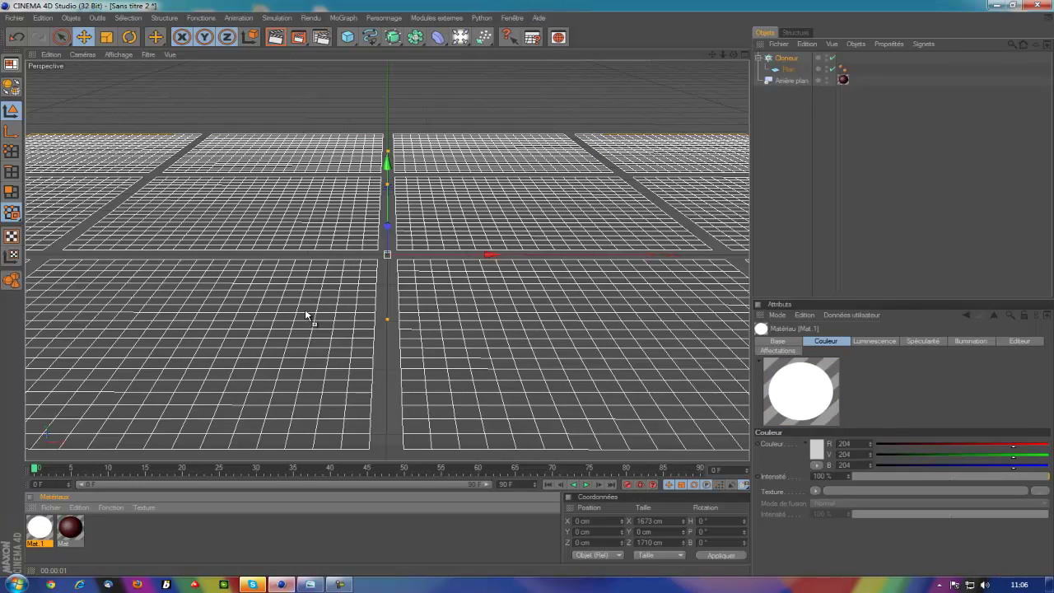
Apply Mat 1 to the Cloner and raise it to Y 1039.962 cm.
drag(305, 315, 305, 321)
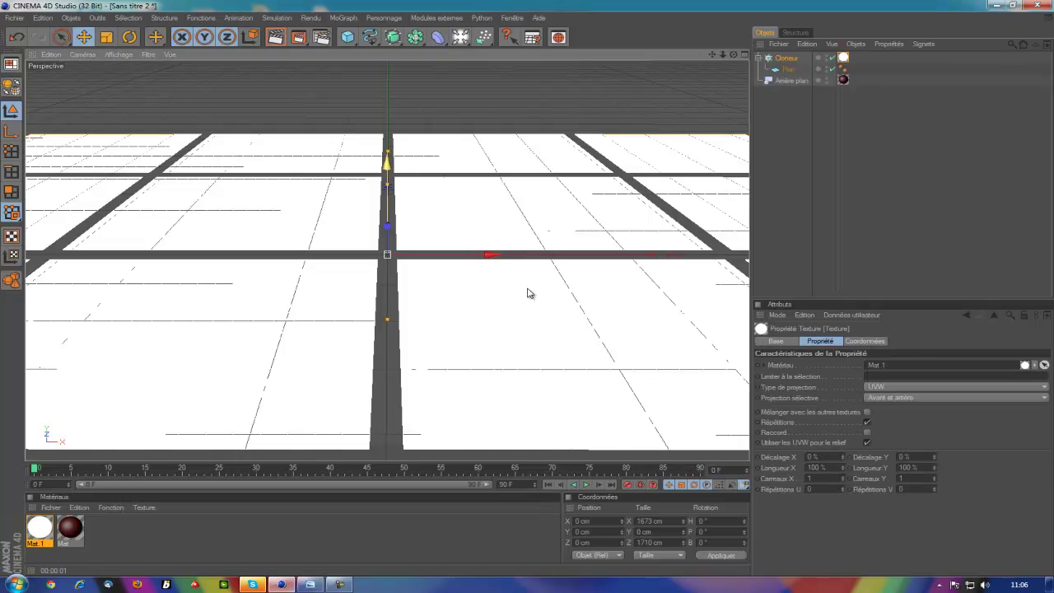
drag(529, 293, 526, 287)
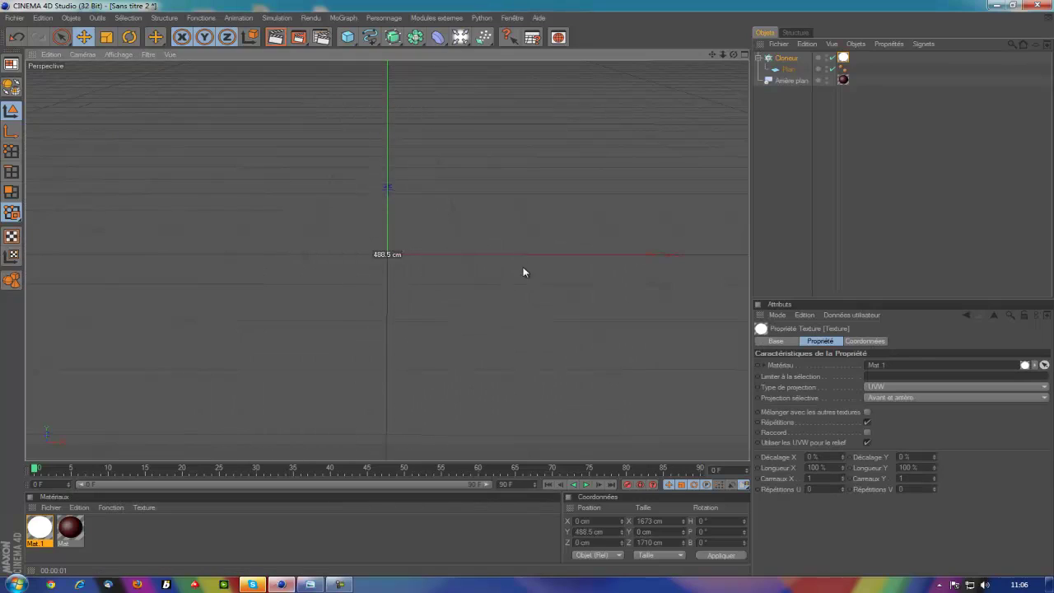
click(761, 58)
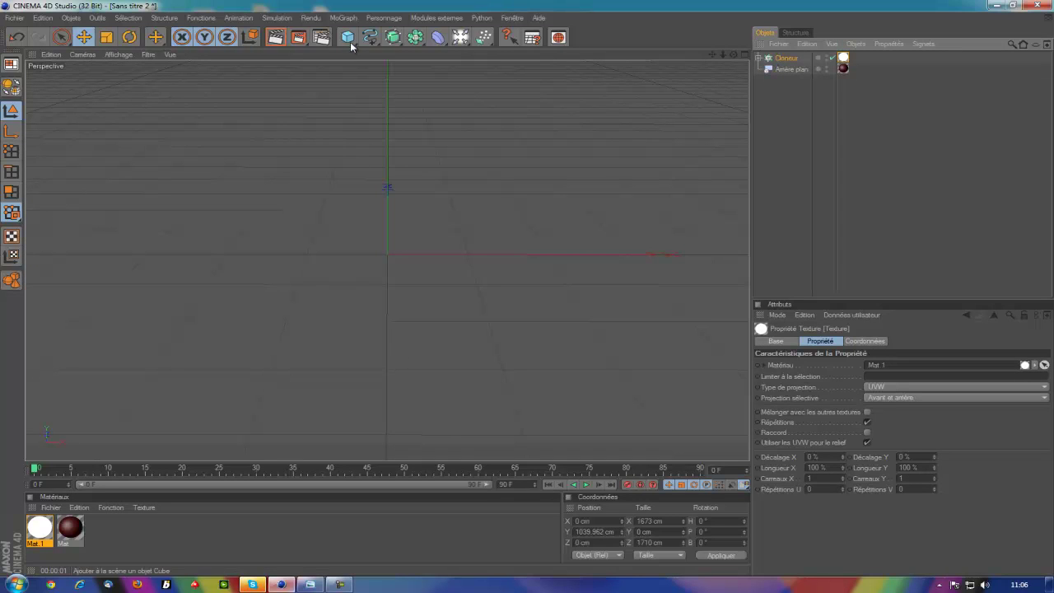
click(343, 17)
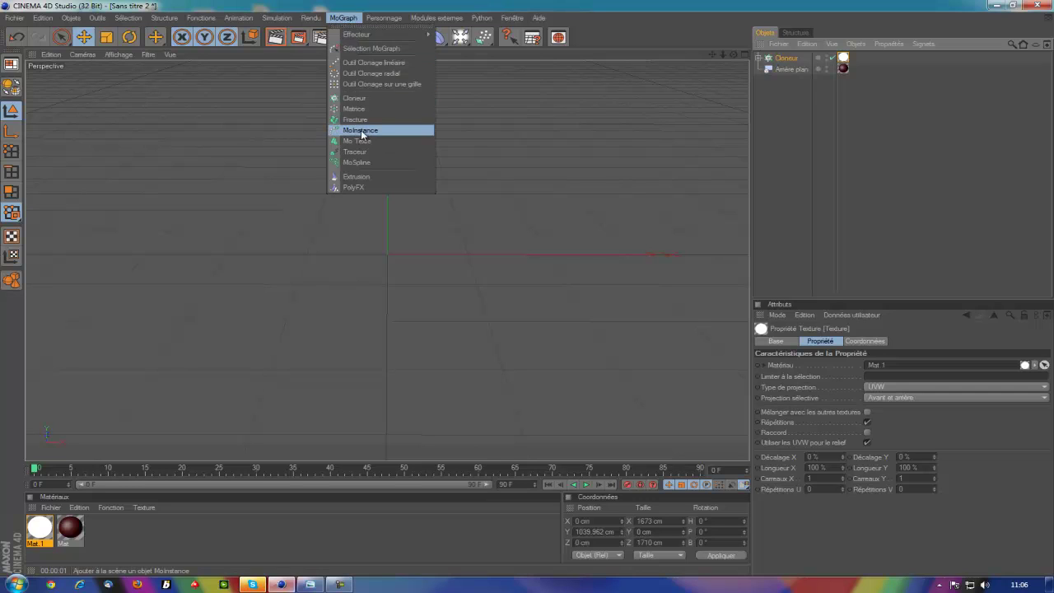
Add a MoText reading 'CoD' over 'QG' with a 50 cm extrusion depth.
click(364, 140)
double_click(791, 399)
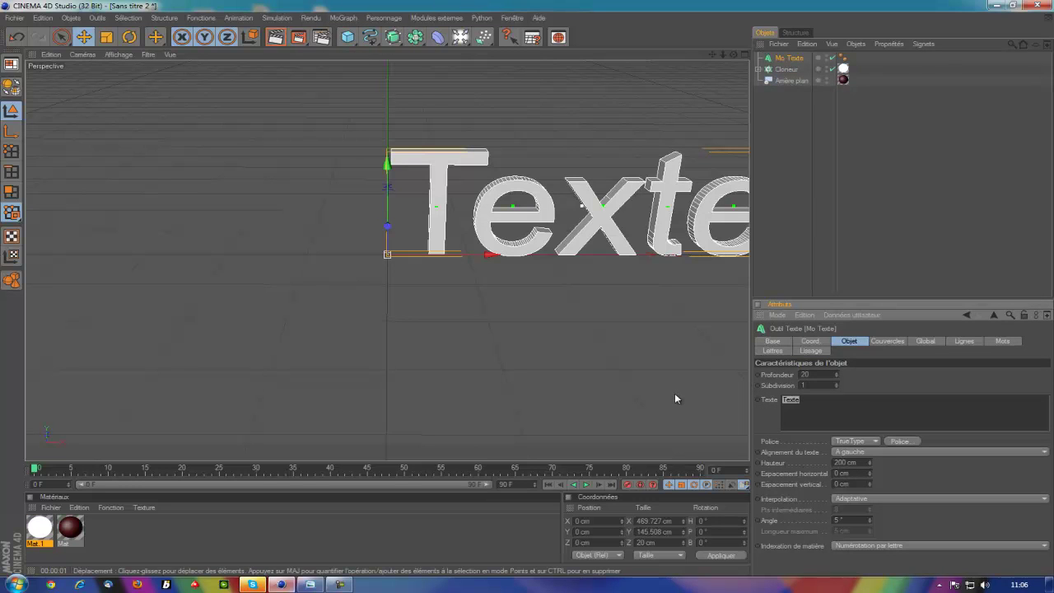
text(Co)
text(D)
key(Return)
text(QG)
click(804, 375)
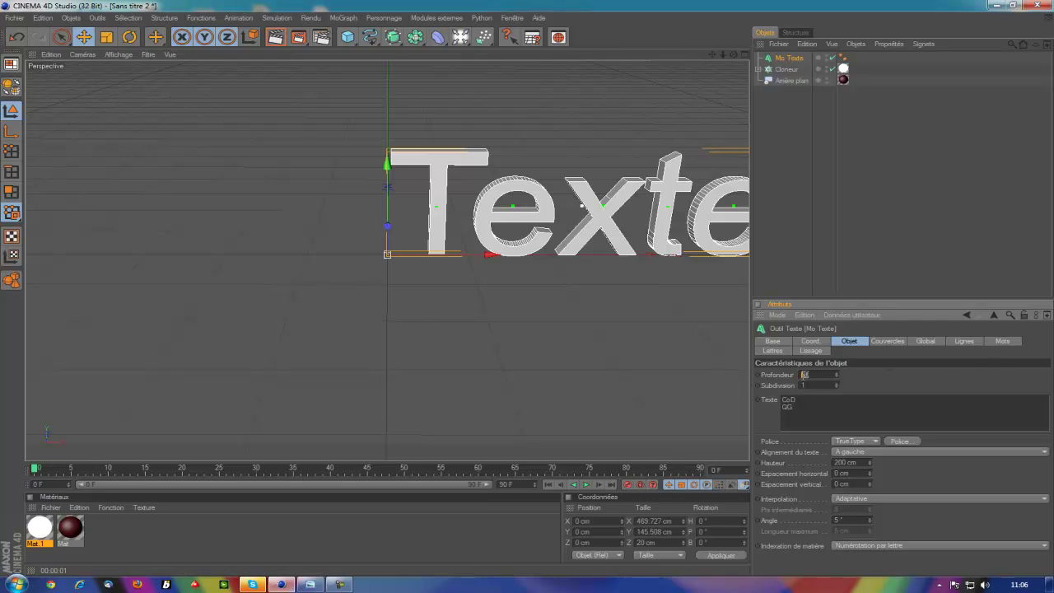
text(50)
click(930, 410)
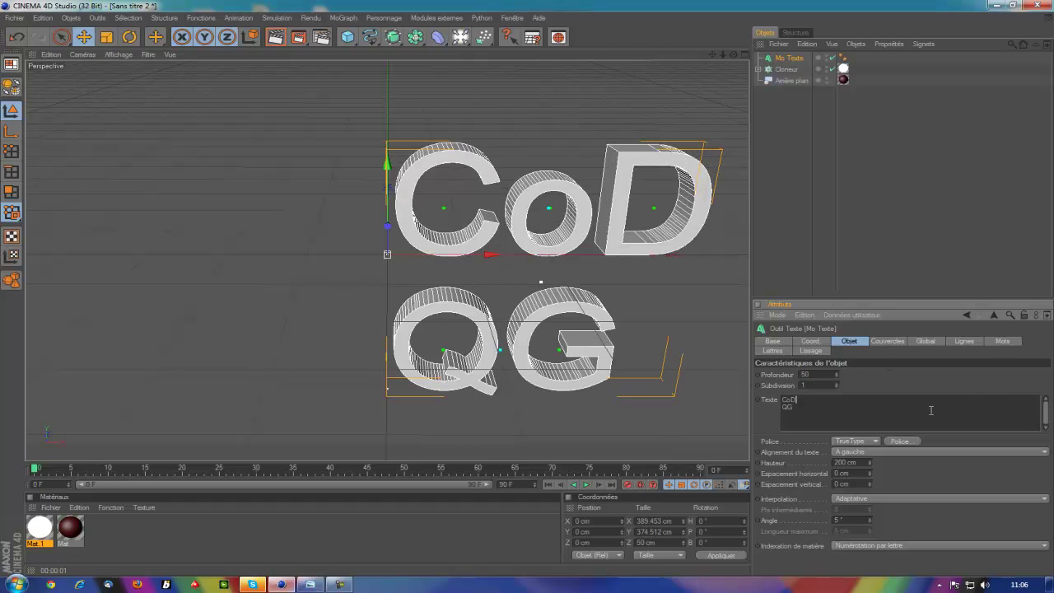
Give the text Fillet Caps on both the start and end.
click(889, 341)
click(883, 374)
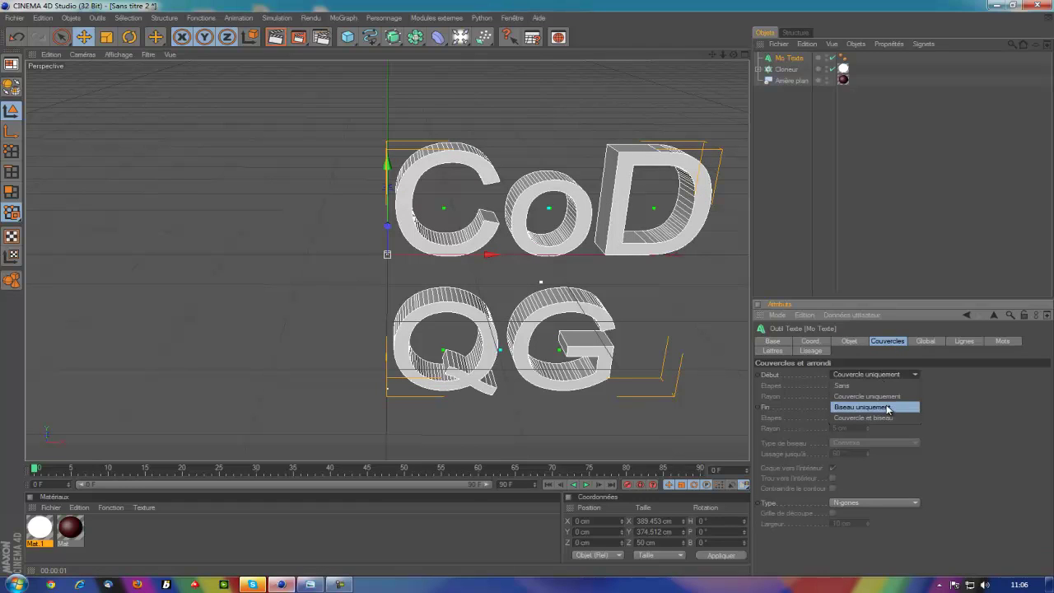
click(873, 417)
click(885, 406)
click(891, 450)
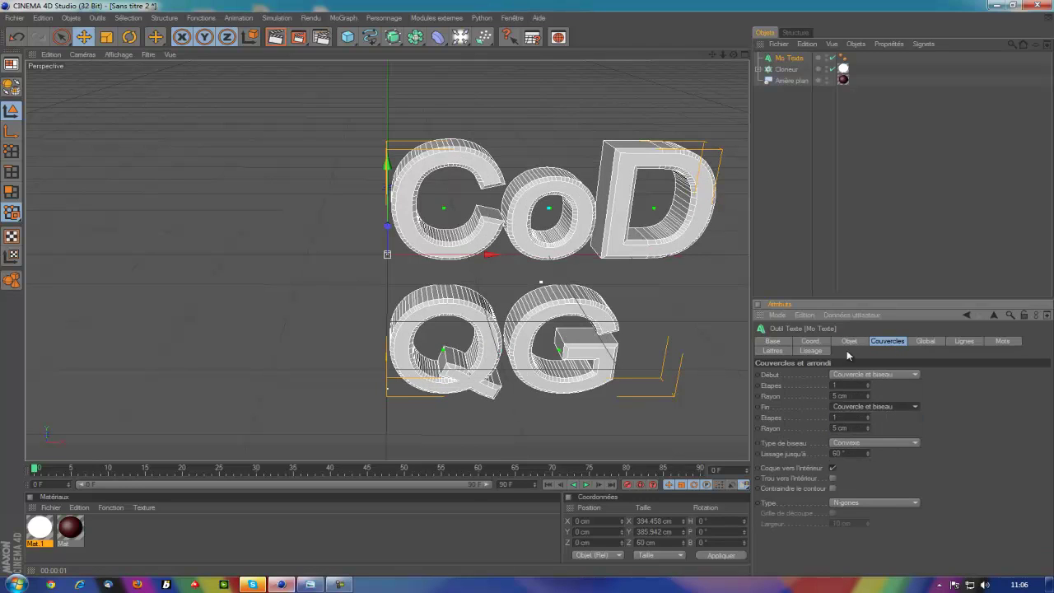
click(846, 341)
click(899, 441)
text(ra)
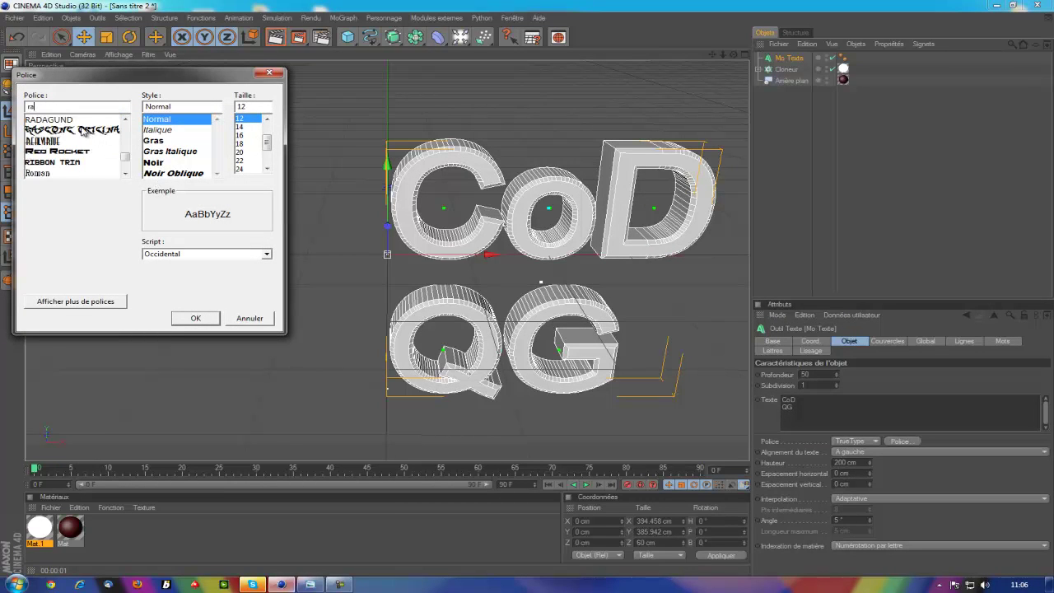
Switch the text to the RaseOne Original font and shift it left and up.
click(41, 131)
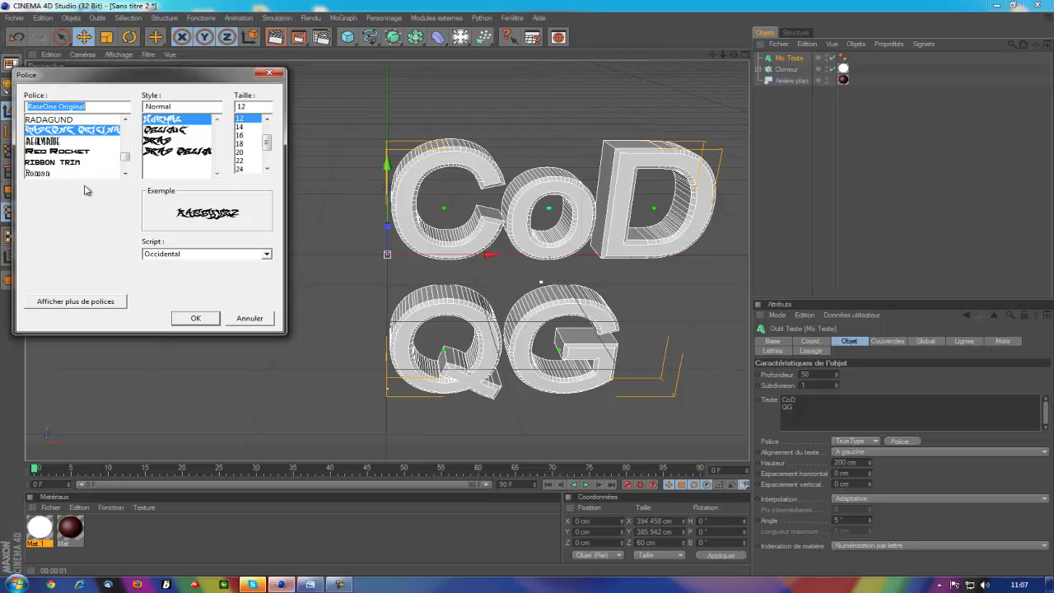
click(210, 321)
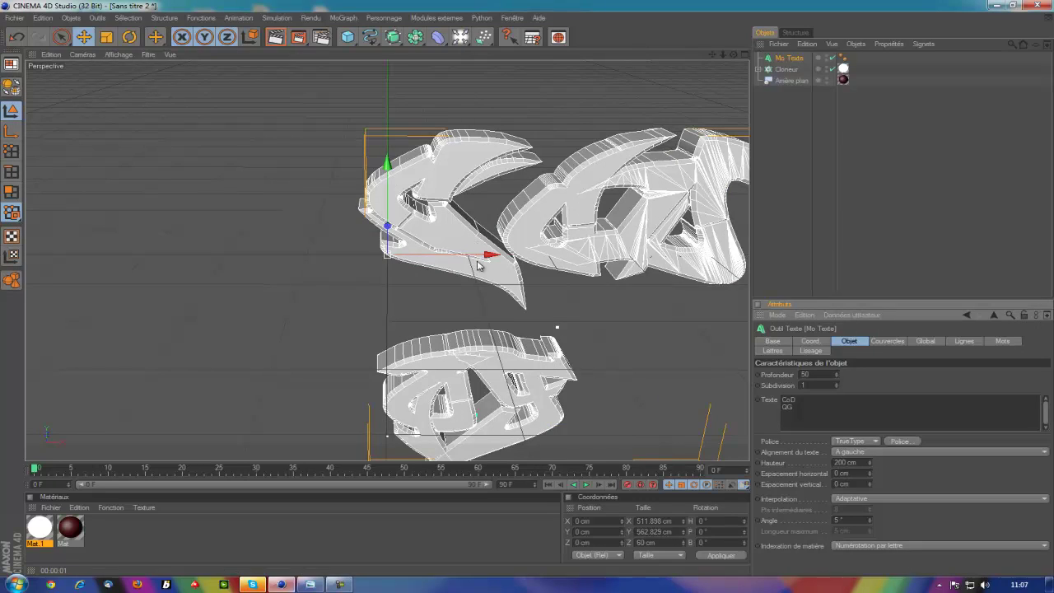
drag(491, 255, 389, 196)
drag(226, 162, 227, 137)
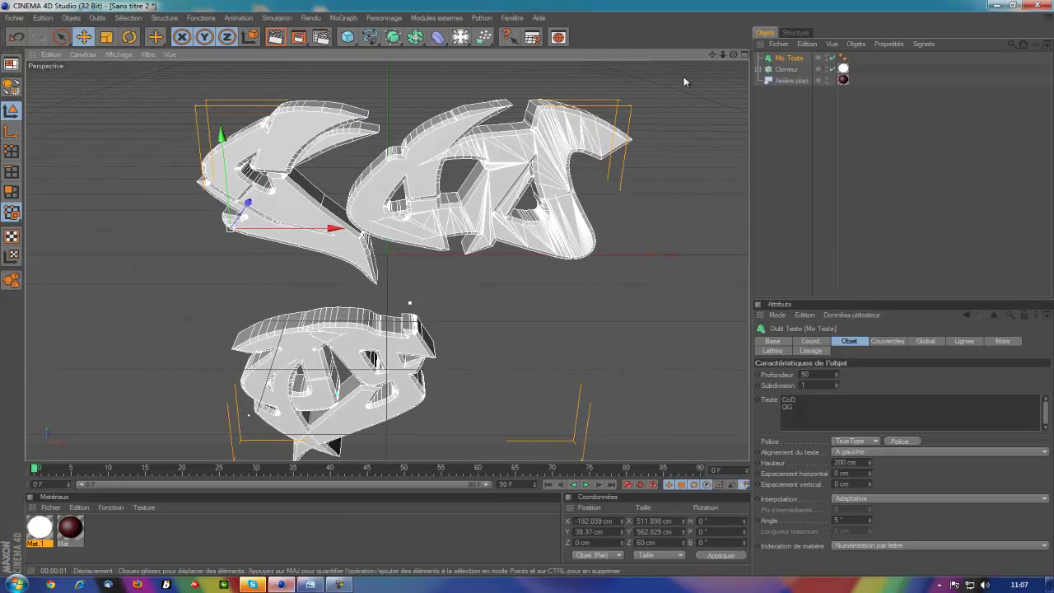
drag(730, 55, 528, 293)
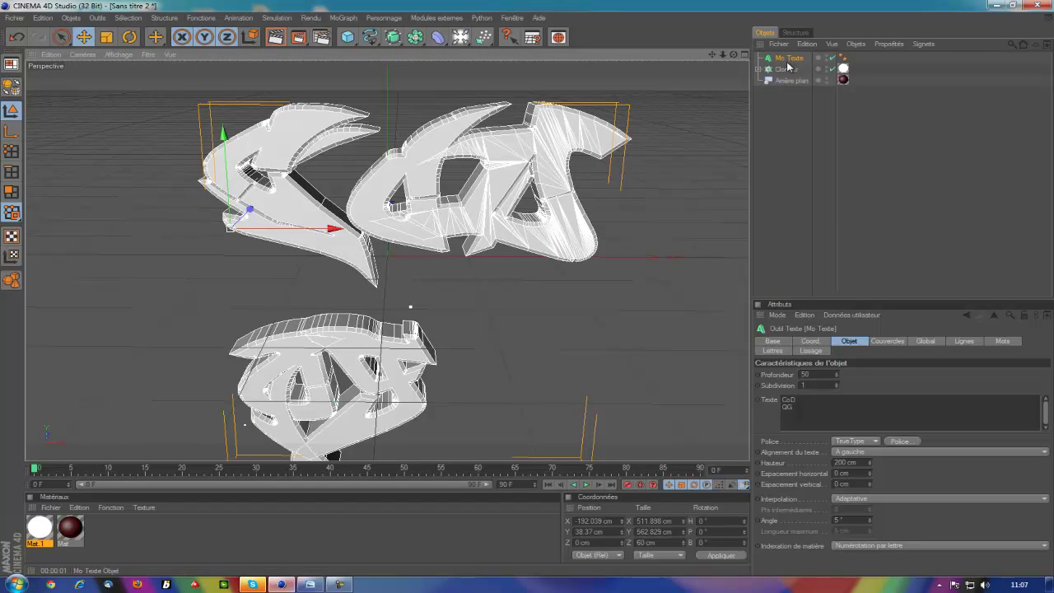
Convert the text to editable geometry and expose its C, o, D, Q and G pieces.
key(c)
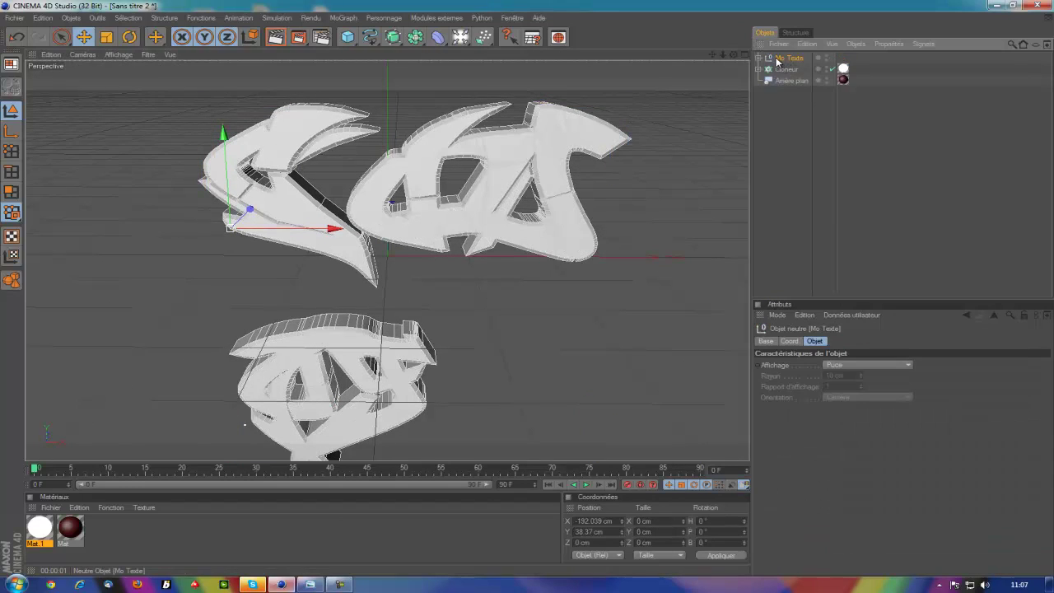
click(758, 57)
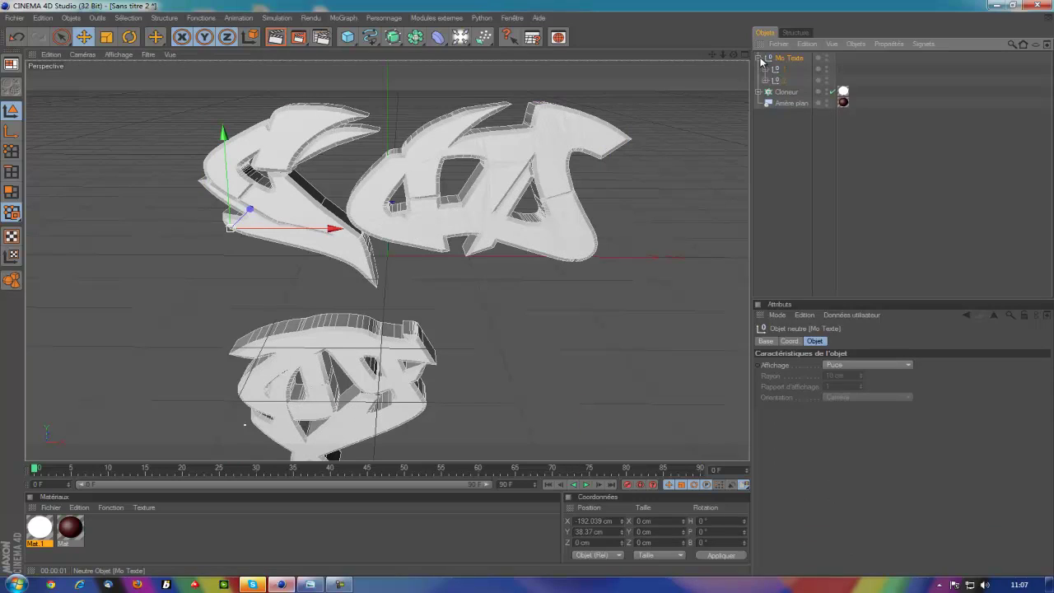
click(764, 69)
click(764, 91)
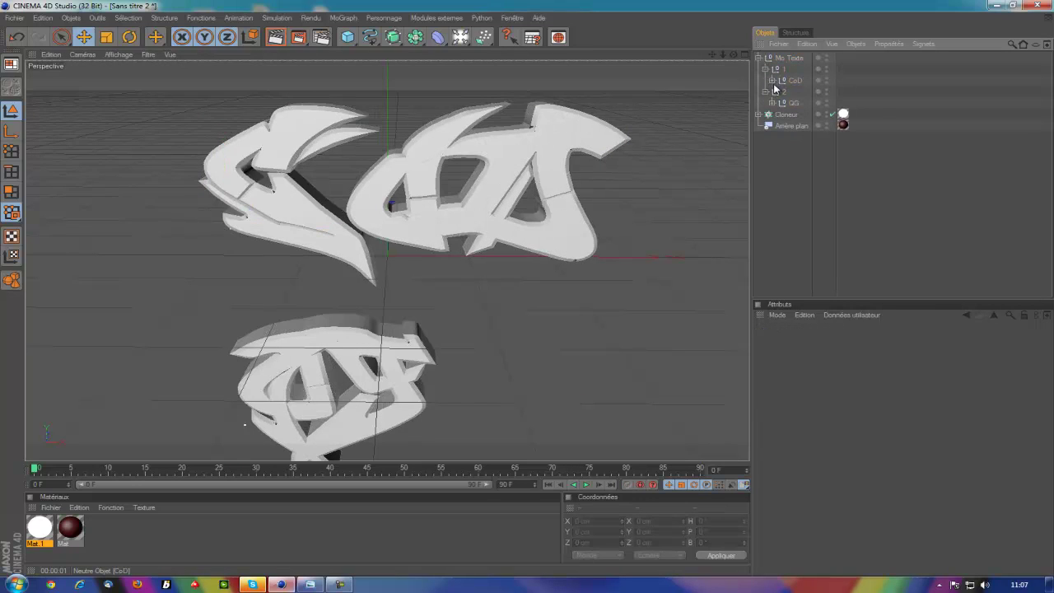
click(771, 79)
click(772, 137)
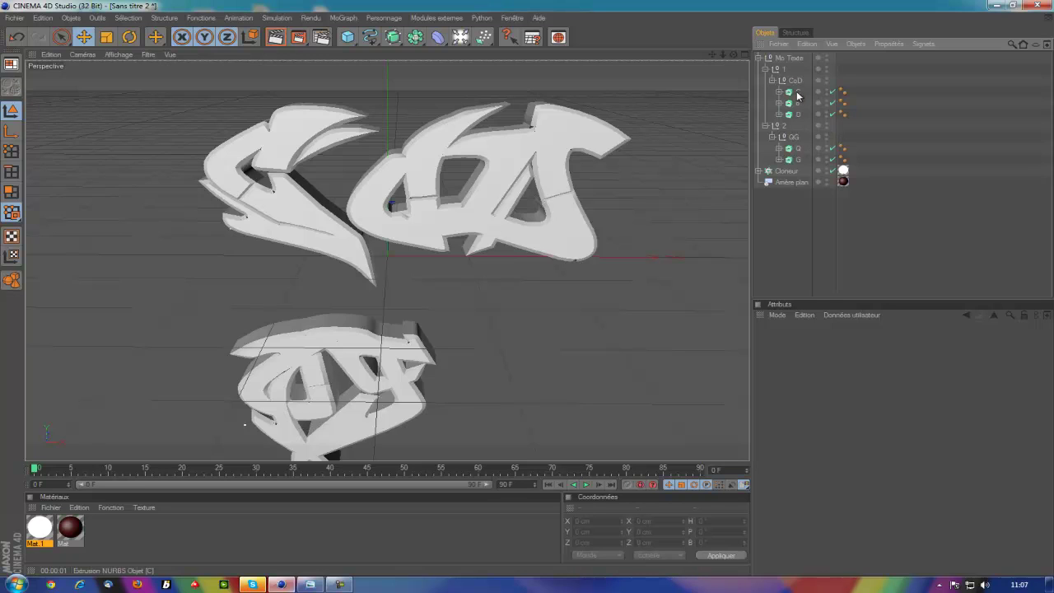
click(796, 92)
click(797, 104)
click(797, 115)
click(797, 149)
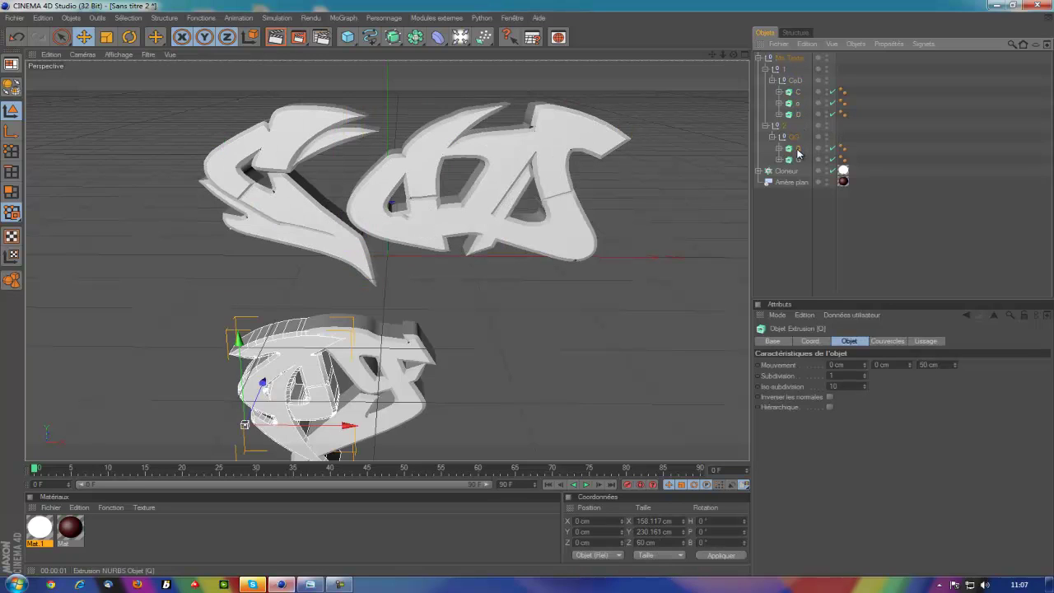
click(799, 159)
click(795, 93)
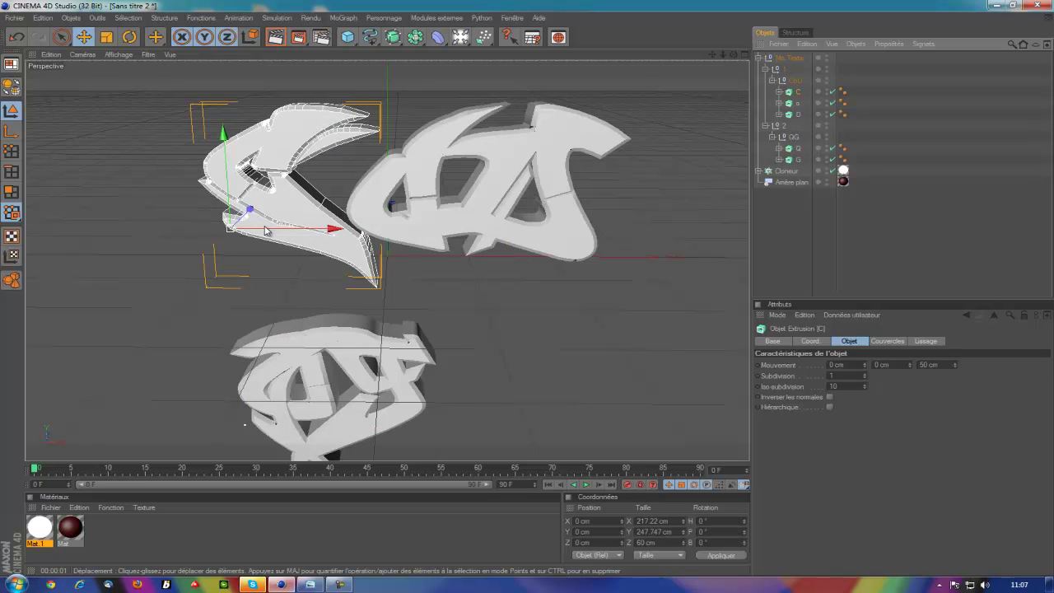
Push the o piece back in depth and left against the C.
click(129, 37)
drag(221, 206, 247, 234)
click(387, 197)
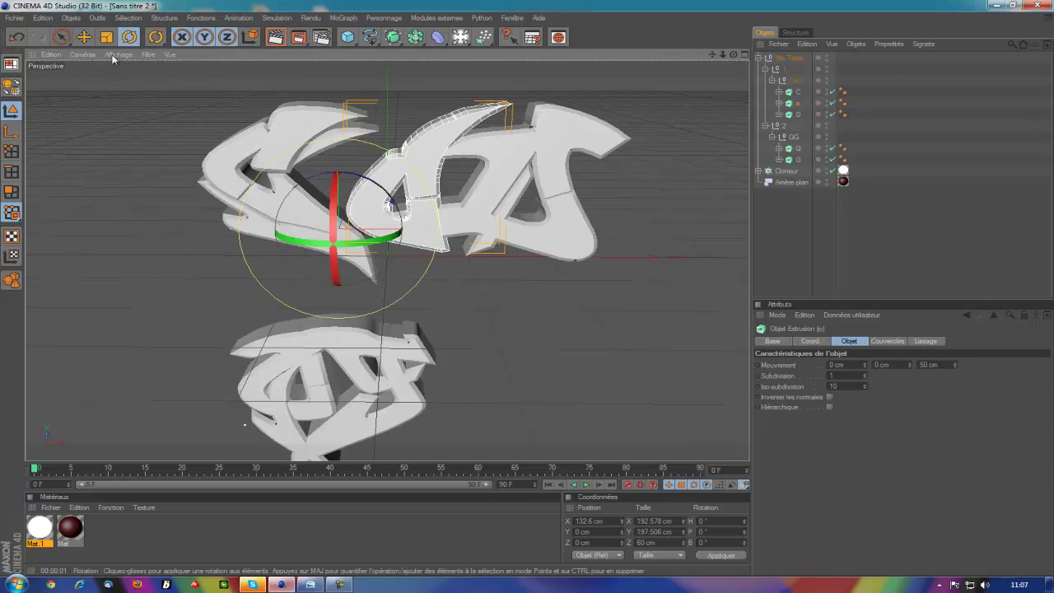
key(e)
drag(350, 208, 381, 223)
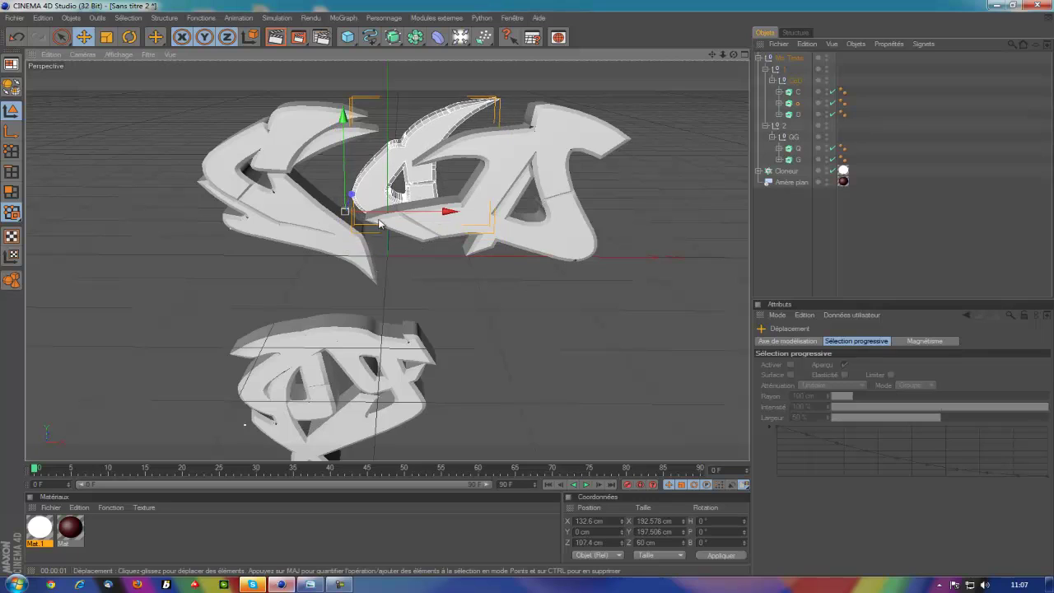
drag(527, 287, 402, 198)
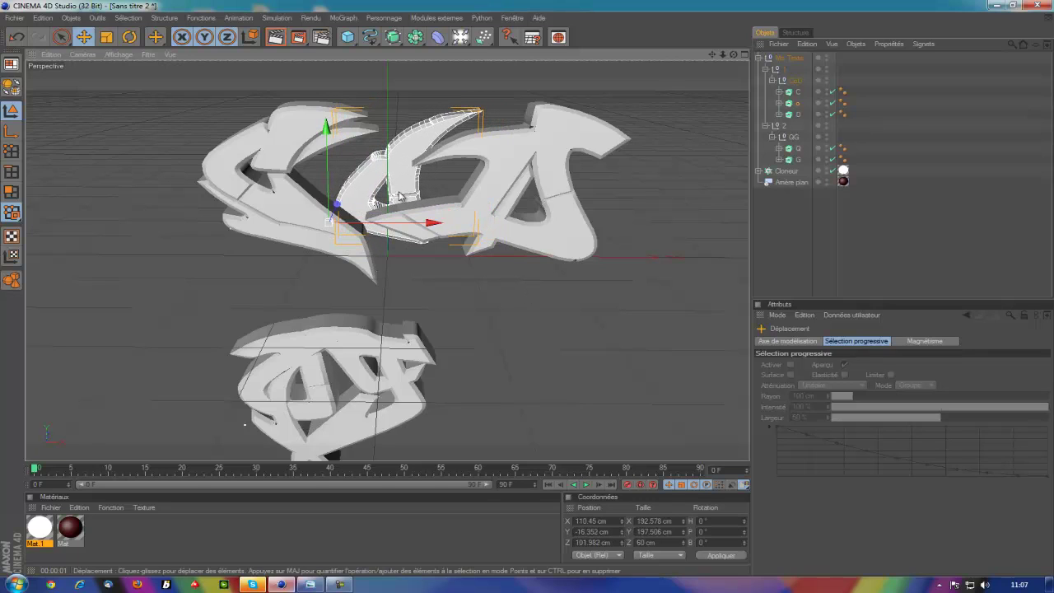
Shrink, tilt and lower the D piece slightly.
click(529, 169)
click(109, 37)
drag(547, 290, 510, 287)
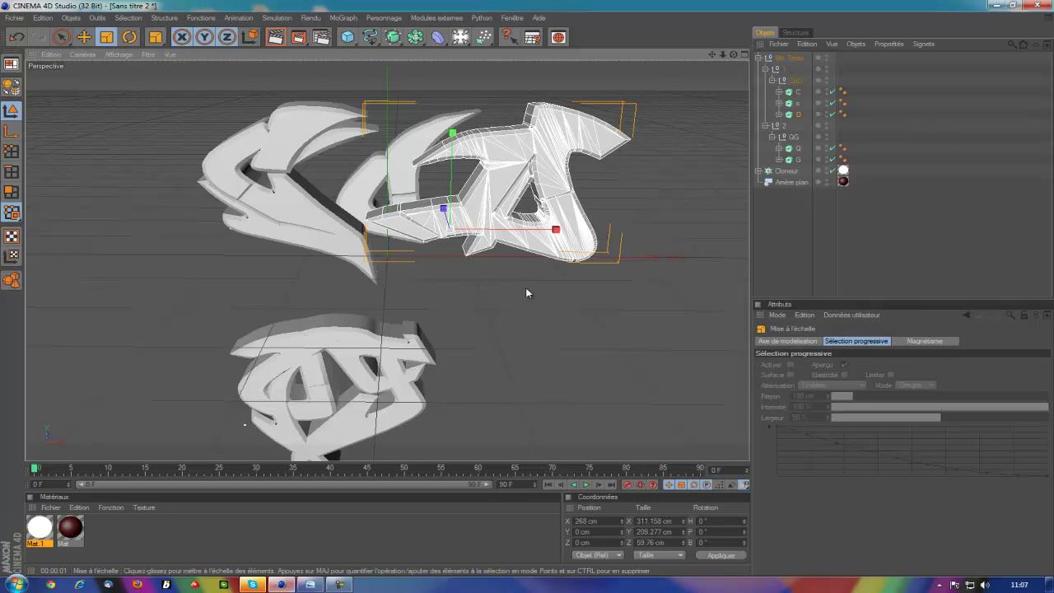
click(129, 37)
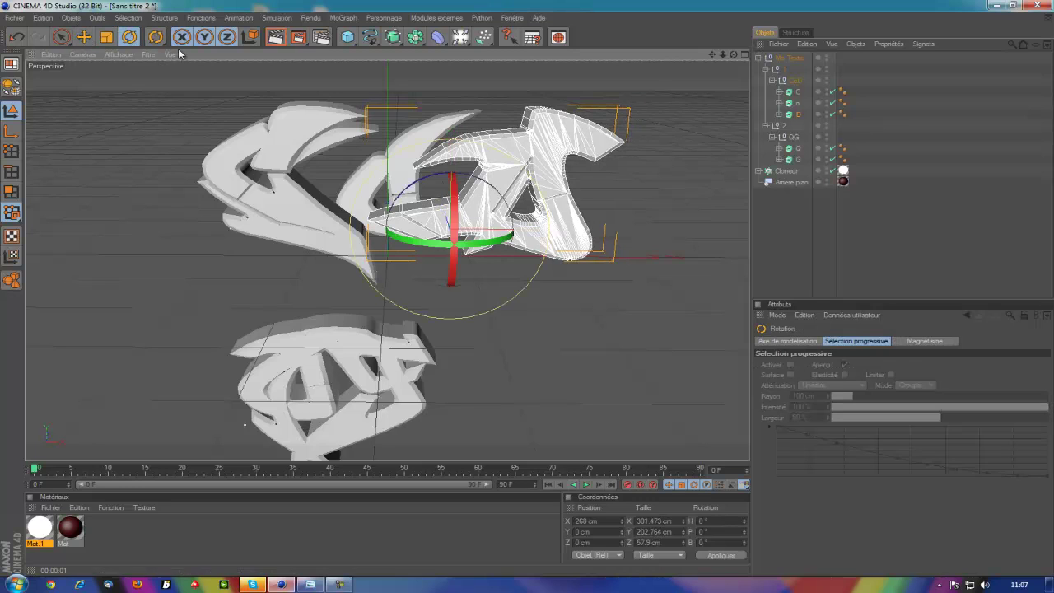
drag(461, 234, 451, 216)
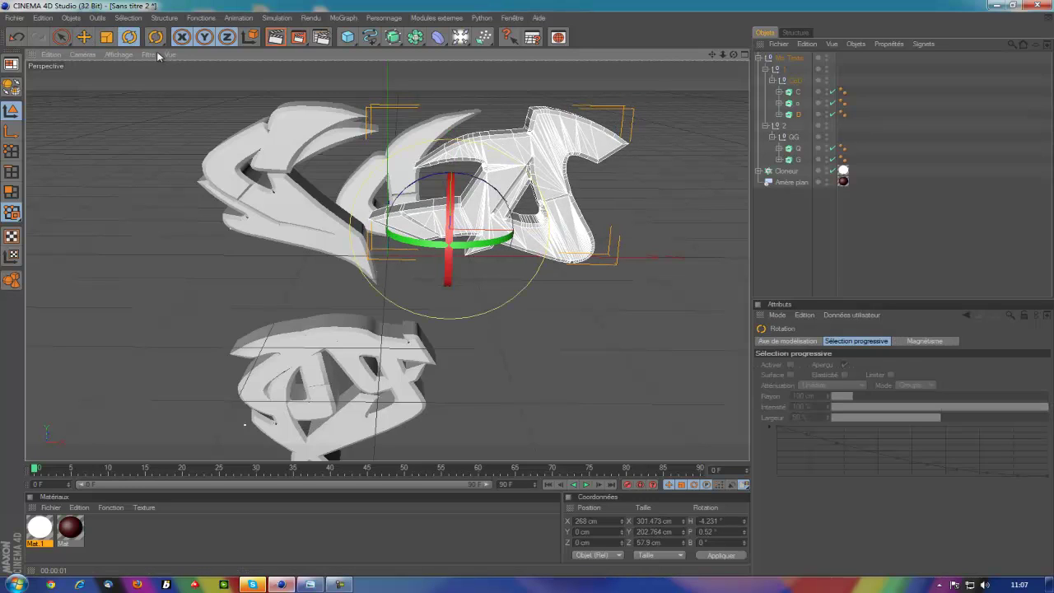
click(83, 37)
drag(459, 230, 527, 289)
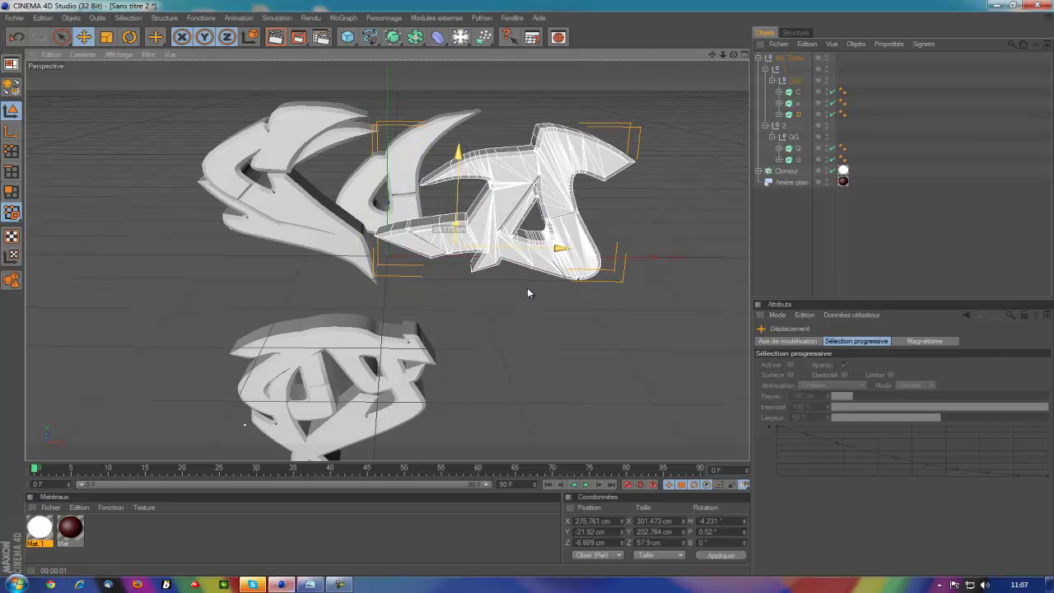
click(775, 255)
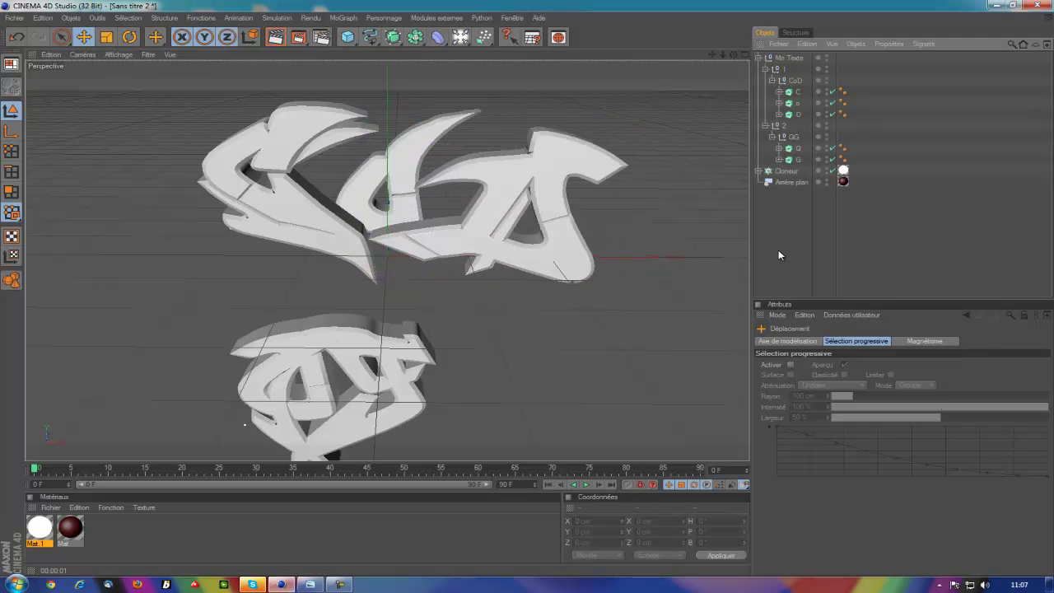
Slide the o piece back along Z to about 29 cm, level with the other letters.
alt+drag(626, 346, 310, 176)
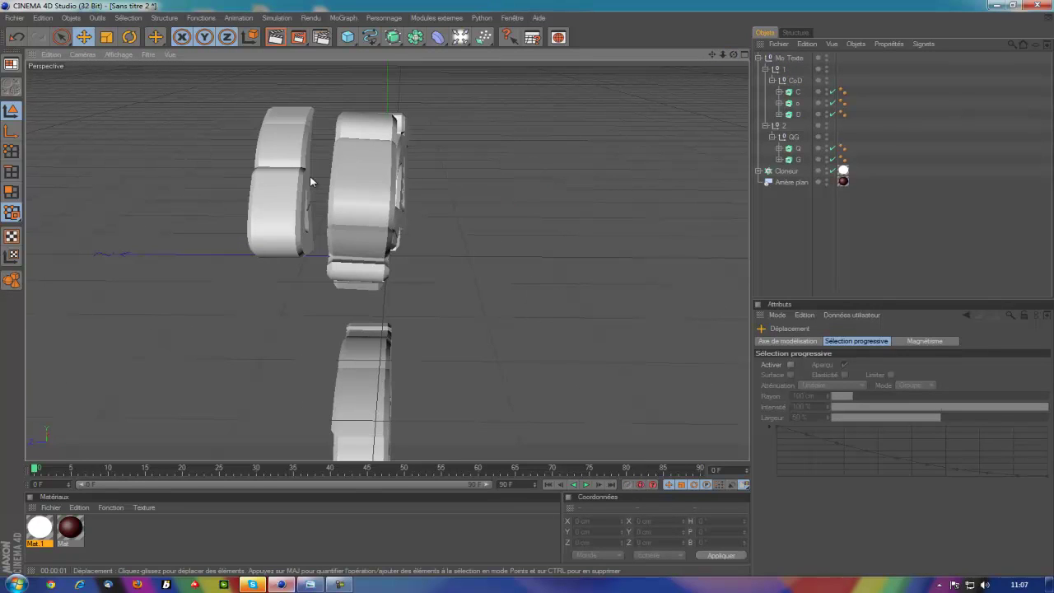
click(277, 210)
drag(214, 258, 279, 259)
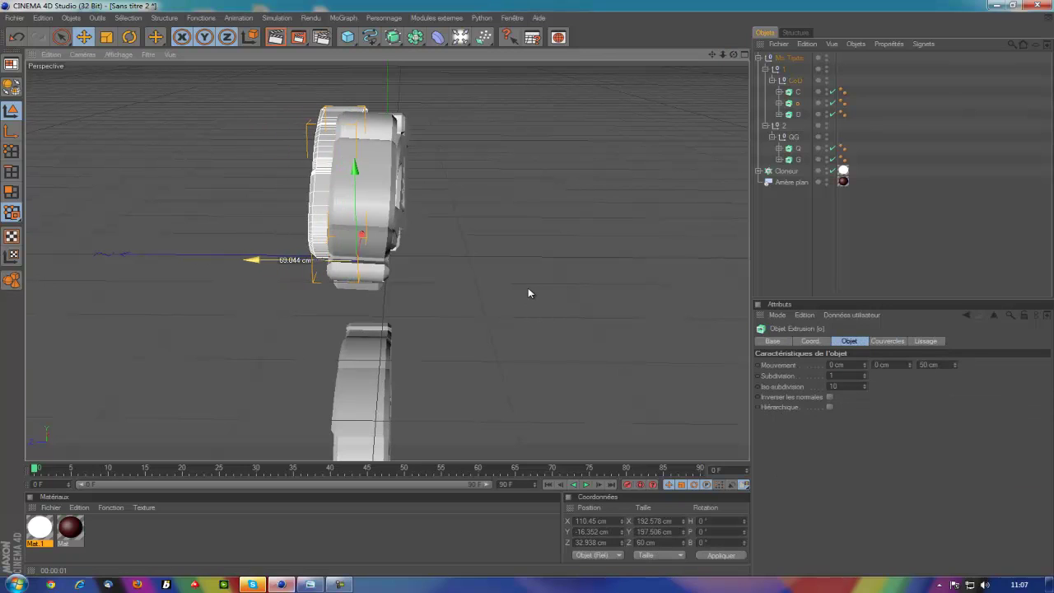
drag(733, 55, 531, 295)
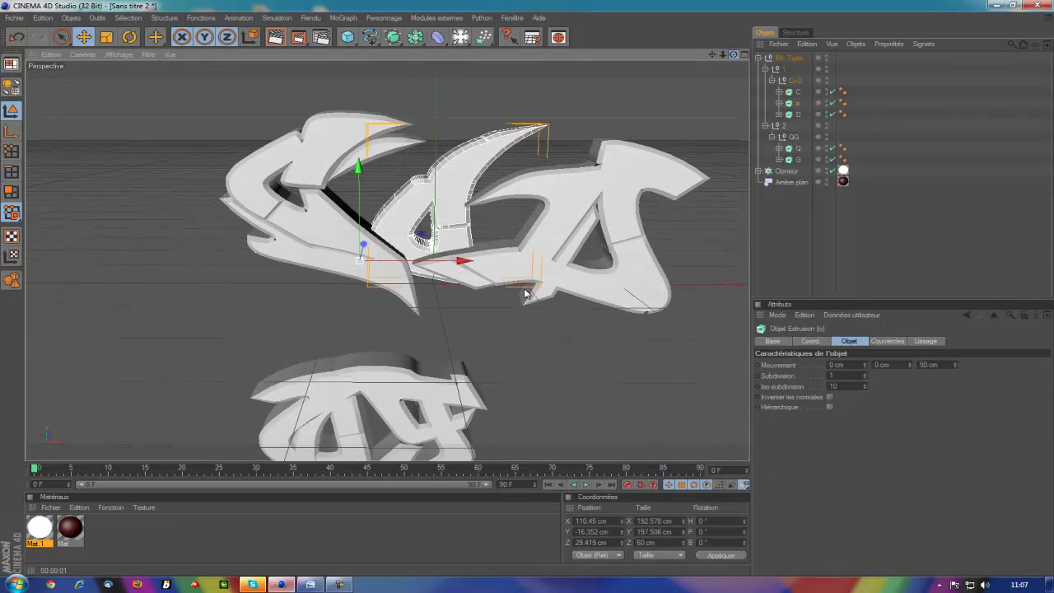
drag(724, 56, 523, 286)
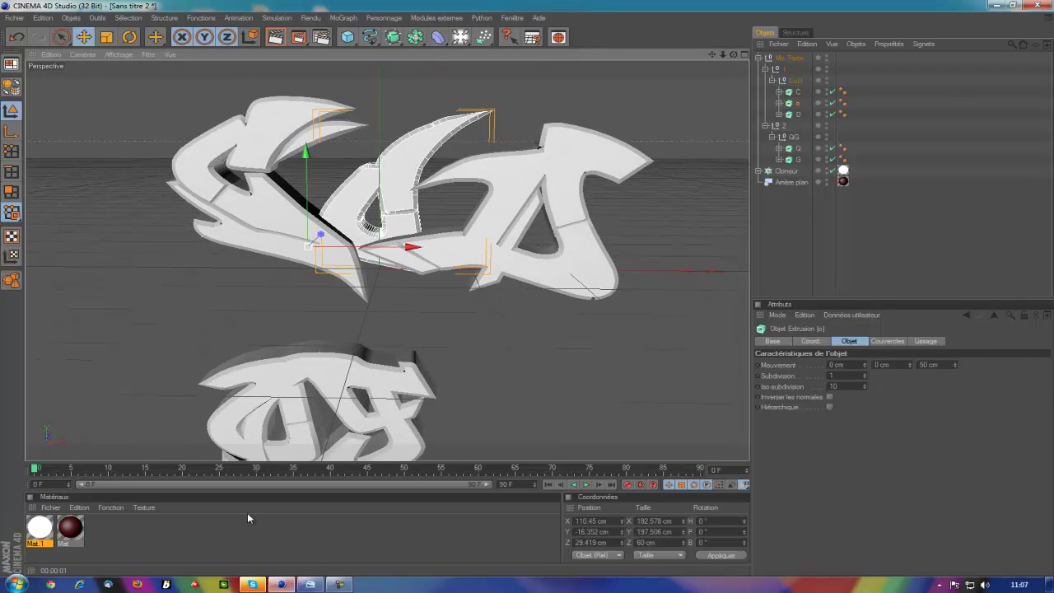
Move the G piece up and right under CoD, then render a preview.
click(253, 424)
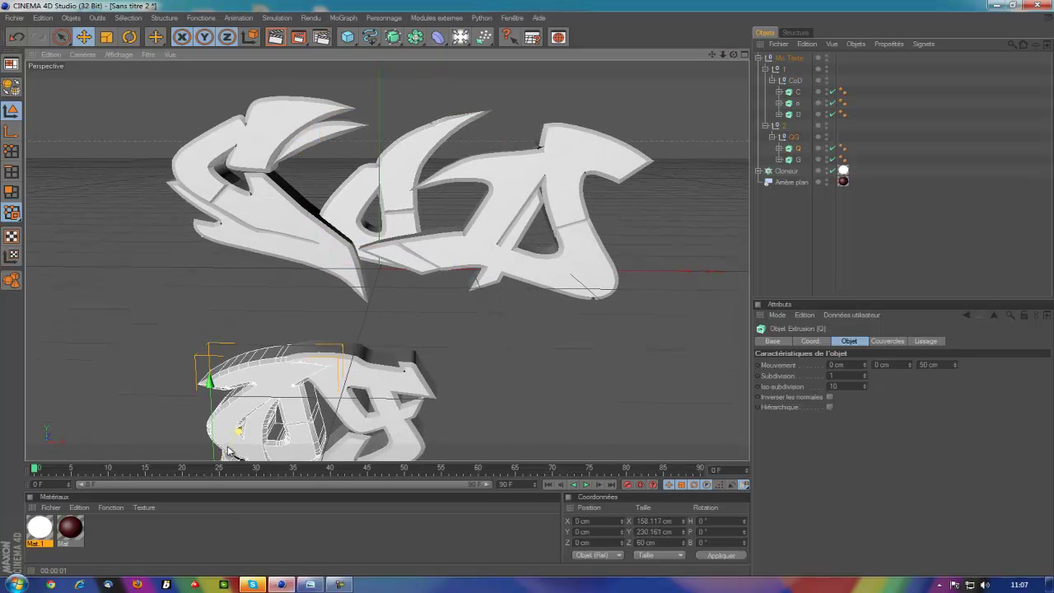
drag(234, 455, 531, 287)
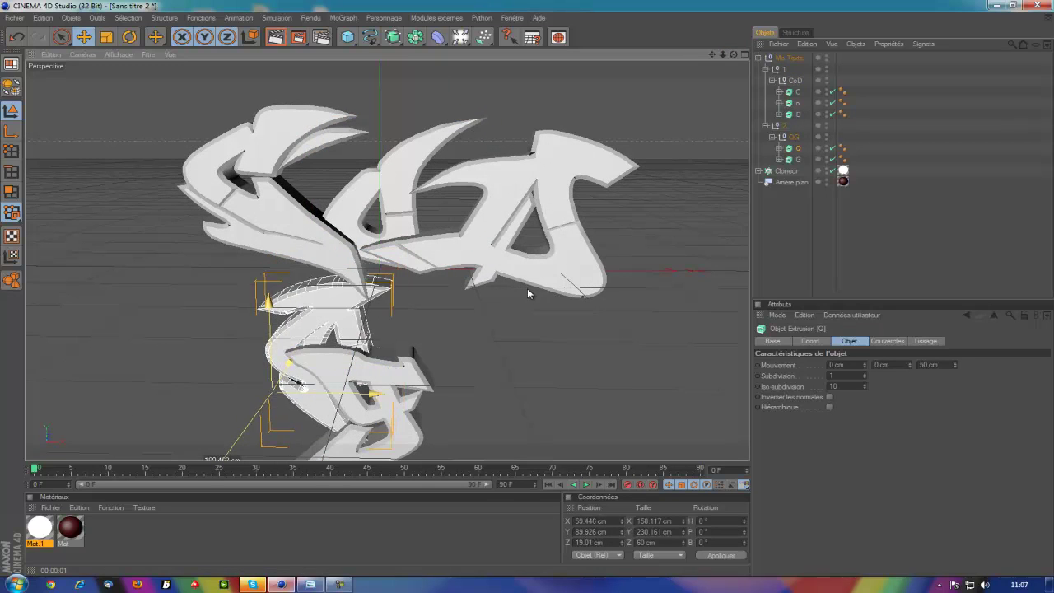
drag(286, 372, 527, 287)
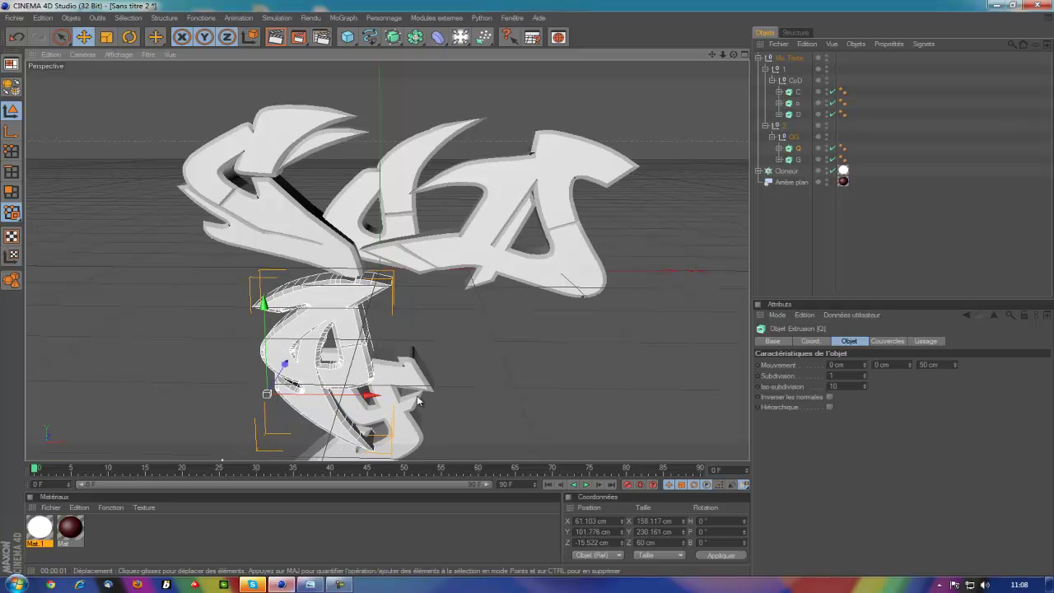
key(ctrl+z)
drag(320, 453, 528, 290)
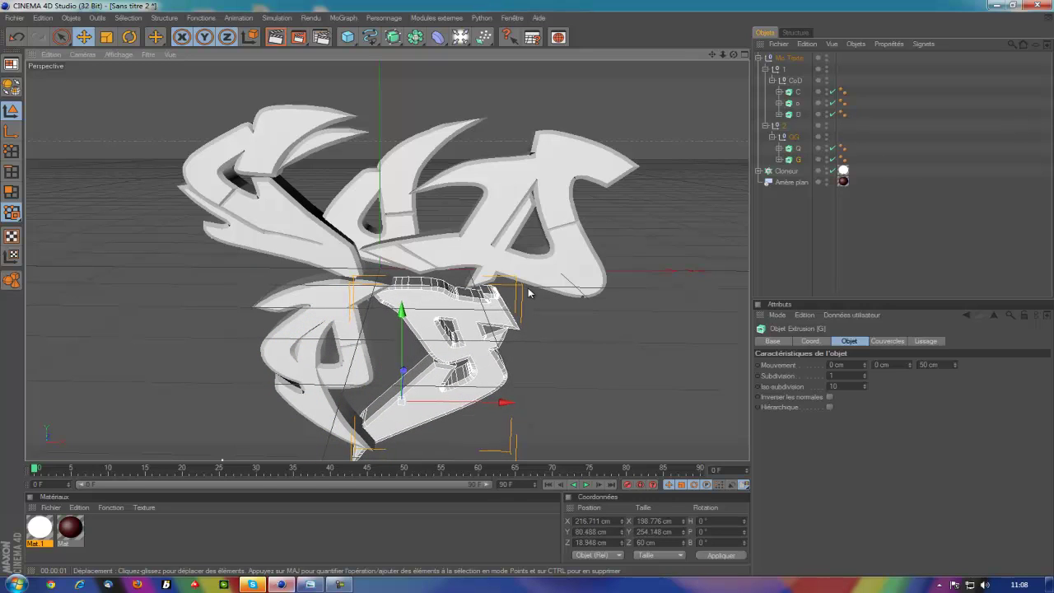
click(276, 37)
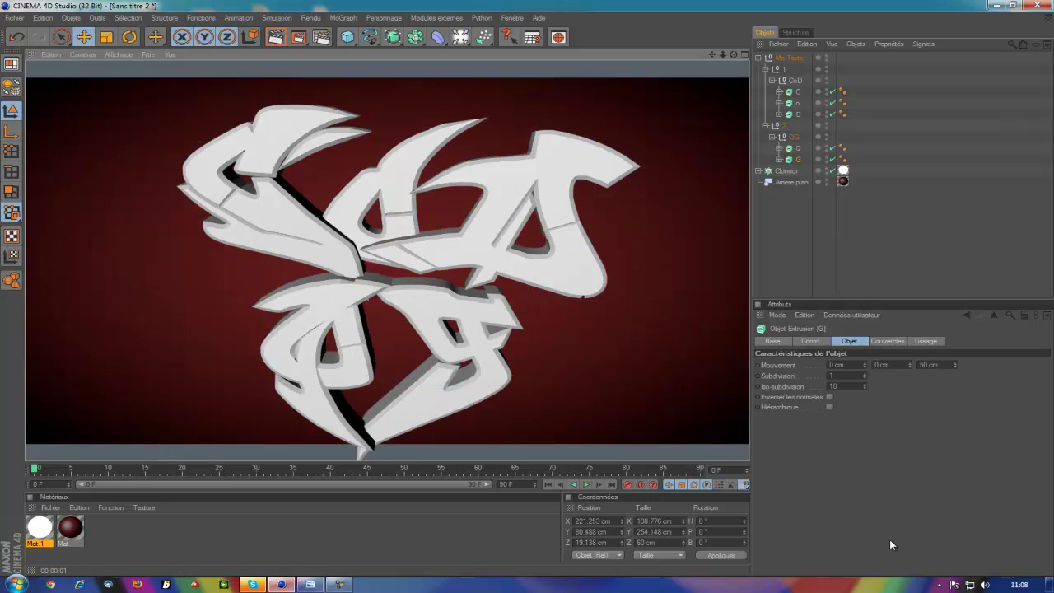
Clear the quick render preview, then collapse and select the Mo Texte group.
click(868, 510)
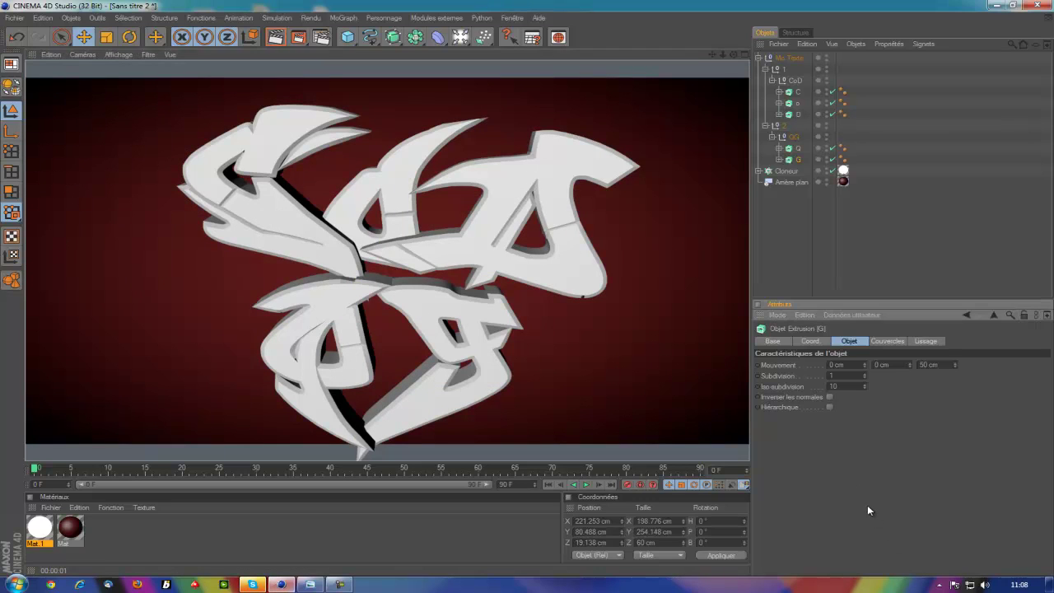
click(803, 151)
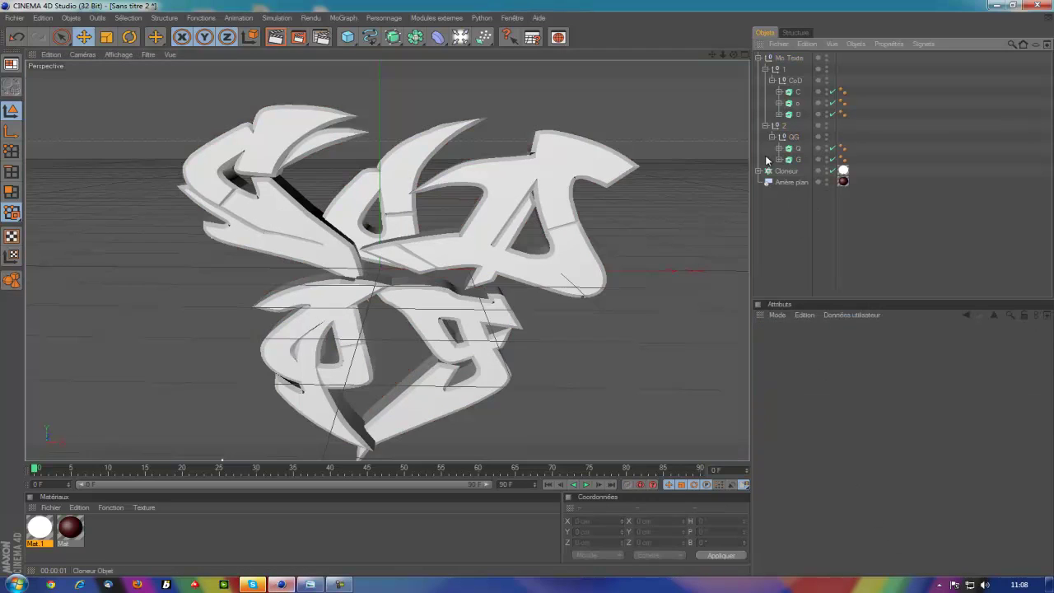
click(758, 58)
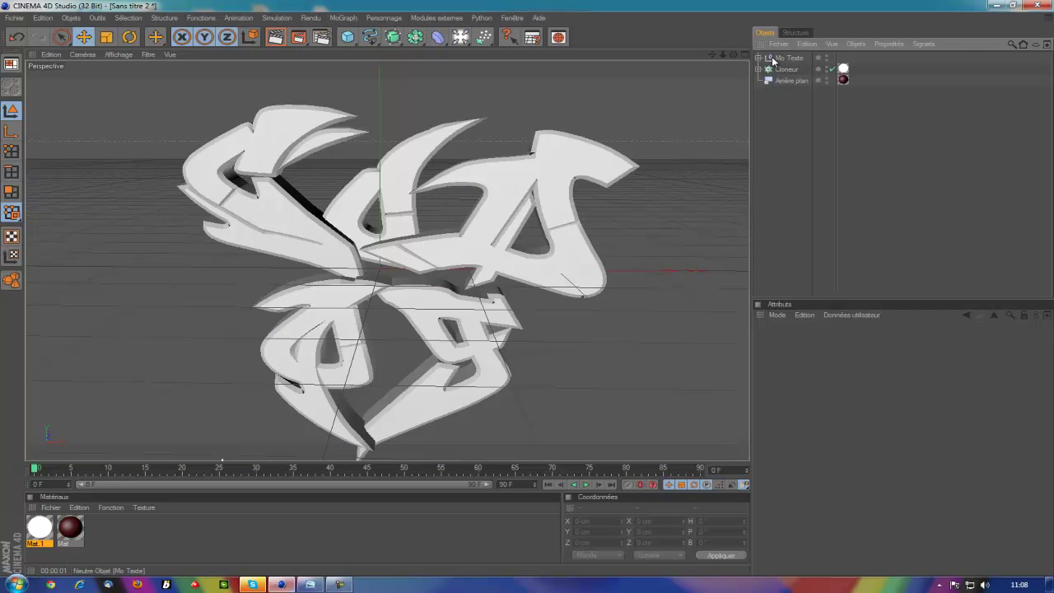
click(775, 61)
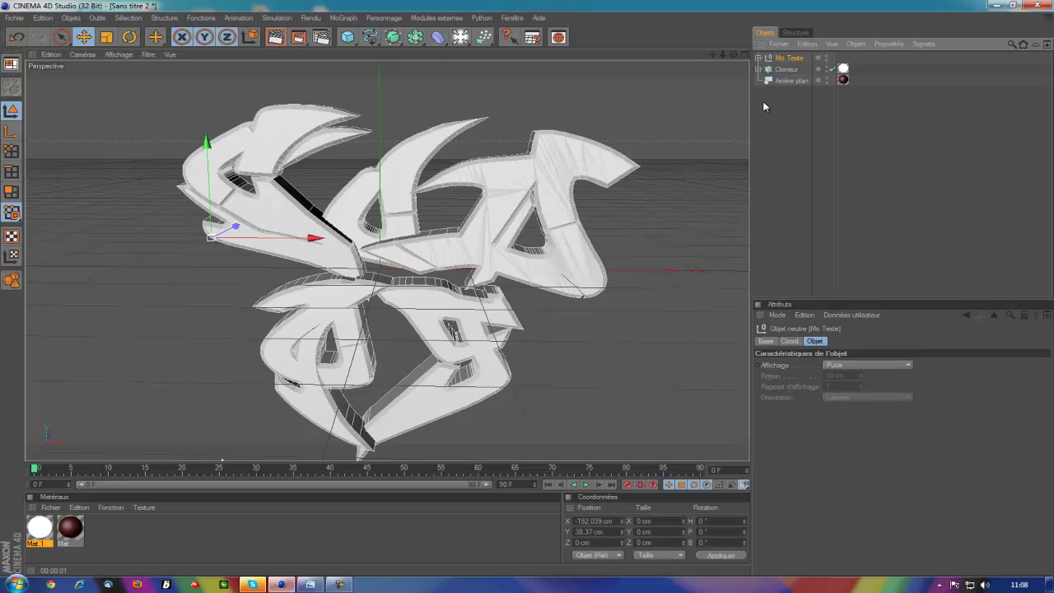
Paste copies of Mo Texte so the scene holds Mo Texte 1 and Mo Texte 2.
key(ctrl+v)
key(ctrl+v)
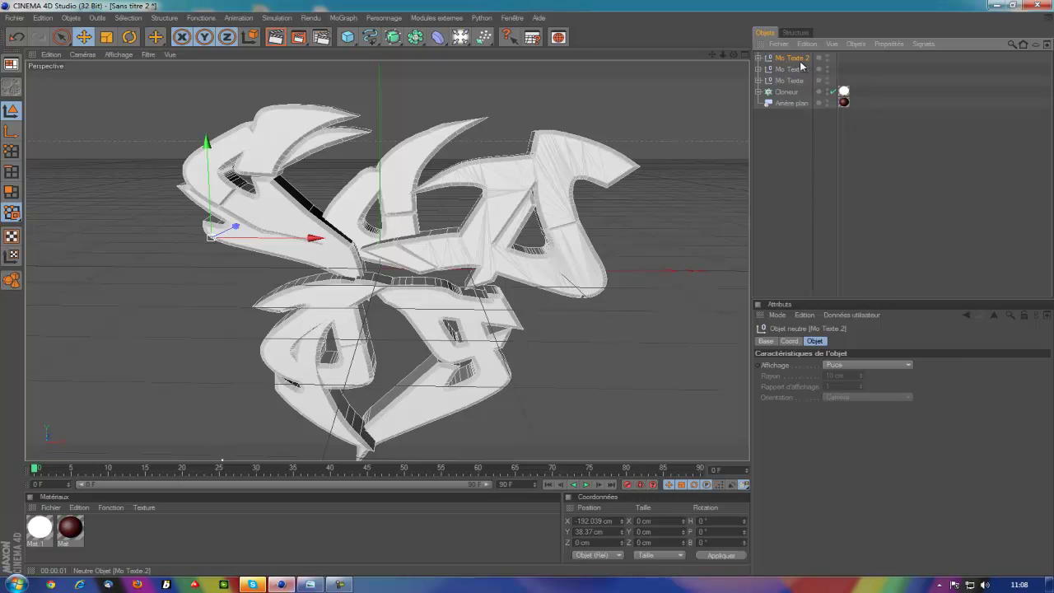
mouse_move(721, 69)
alt+mouse_down()
mouse_move(519, 287)
mouse_move(530, 293)
alt+mouse_up()
drag(711, 54, 738, 65)
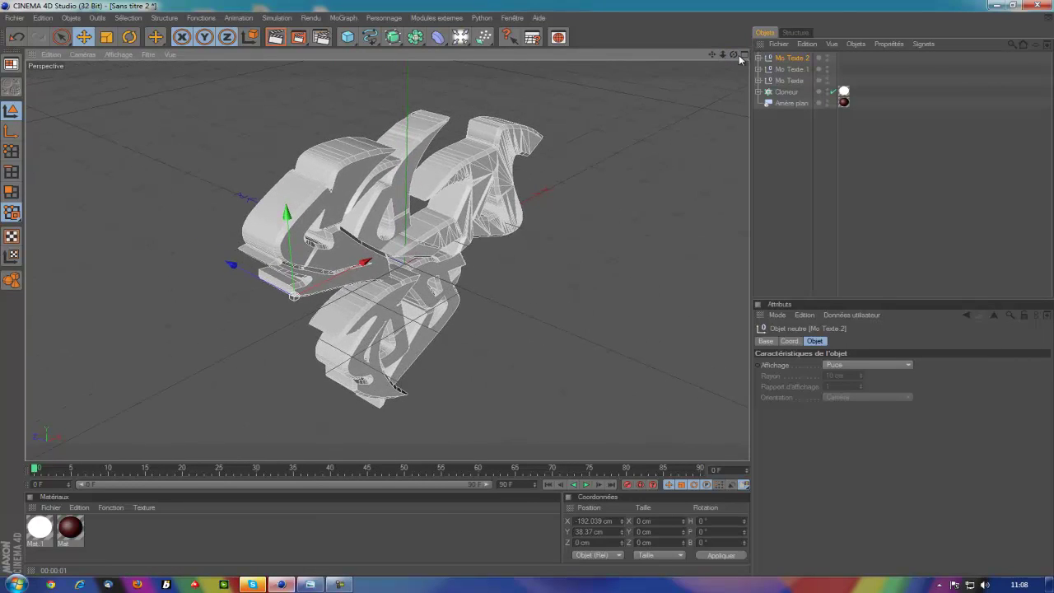
click(788, 81)
scroll(695, 65, up, 3)
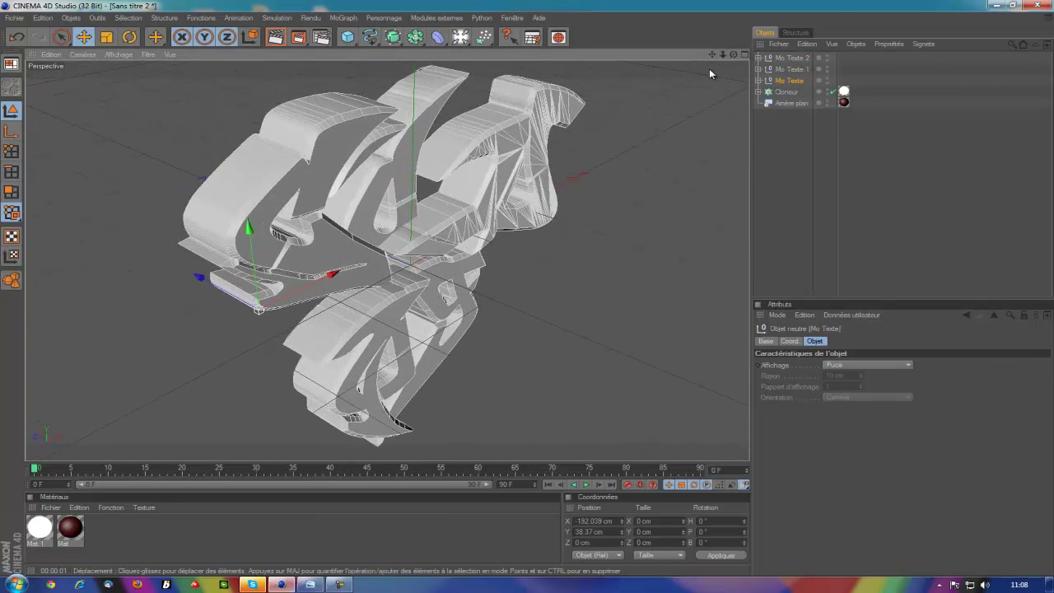
Nudge Mo Texte 1 a few centimetres left and forward with the Move tool.
click(786, 71)
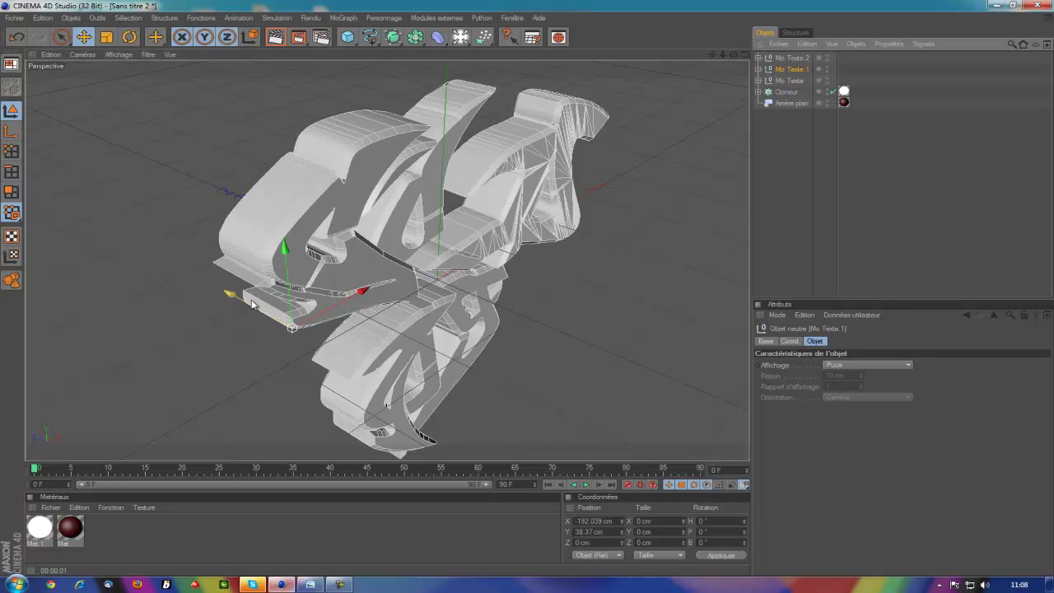
click(104, 40)
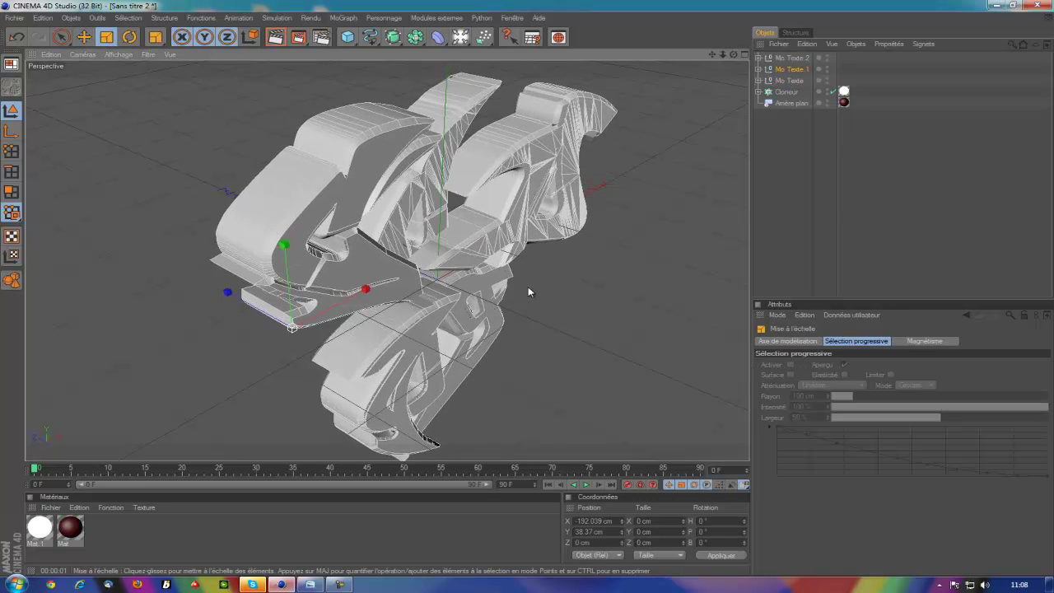
key(e)
drag(275, 245, 527, 293)
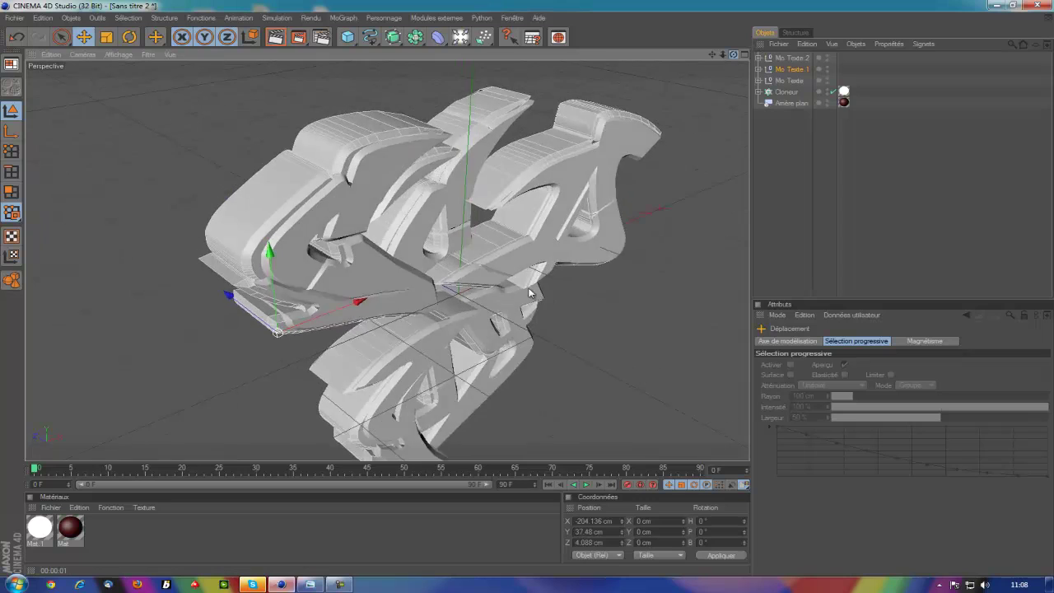
mouse_move(733, 54)
mouse_down()
mouse_move(520, 289)
mouse_move(446, 201)
mouse_up()
Expand Mo Texte 2 and select its five letter extrusions C, o, D, Q and G.
click(447, 201)
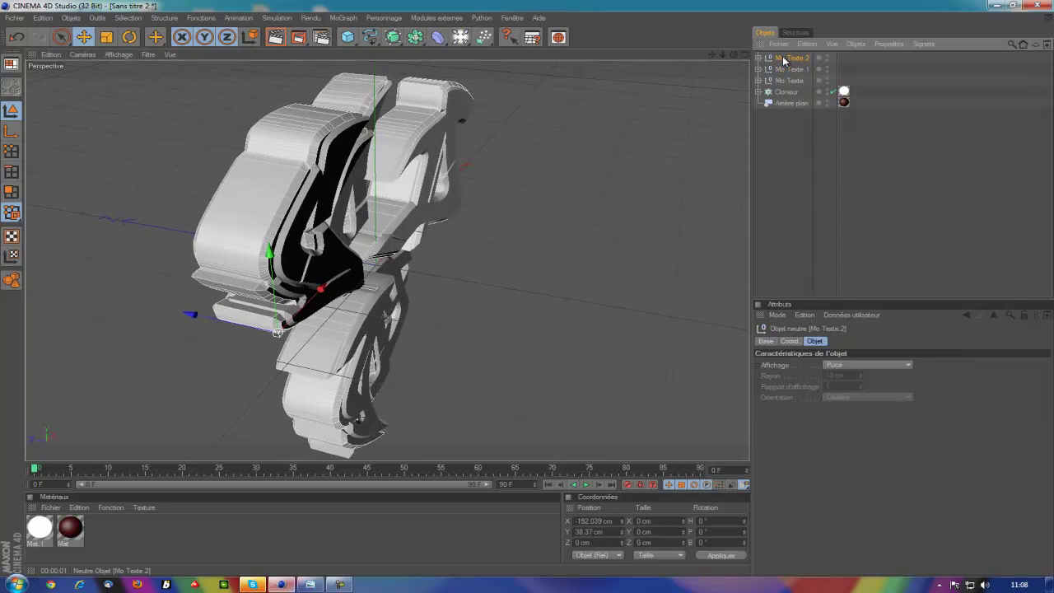
drag(735, 55, 536, 290)
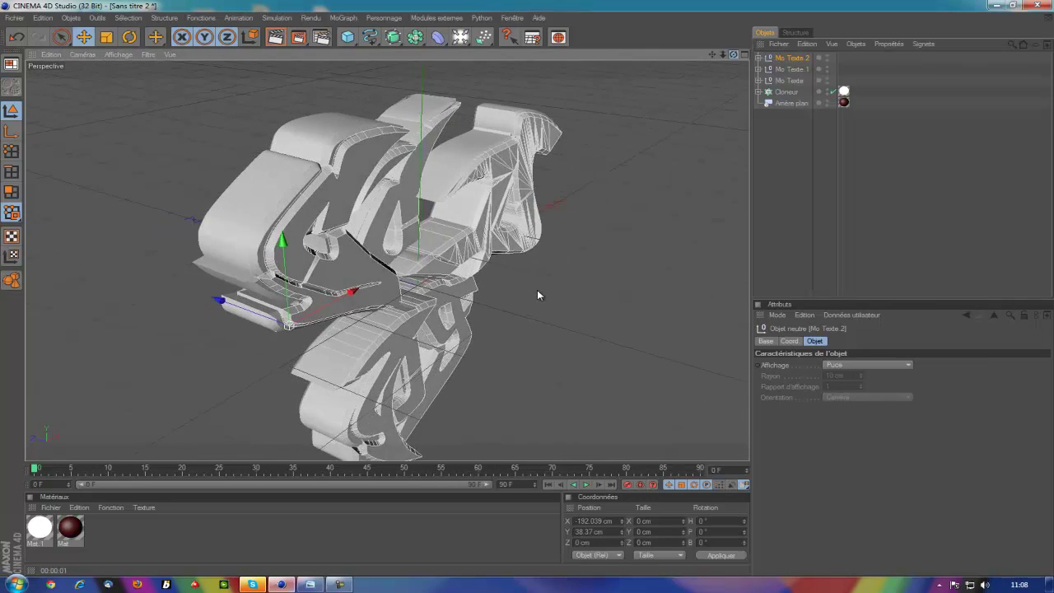
click(757, 58)
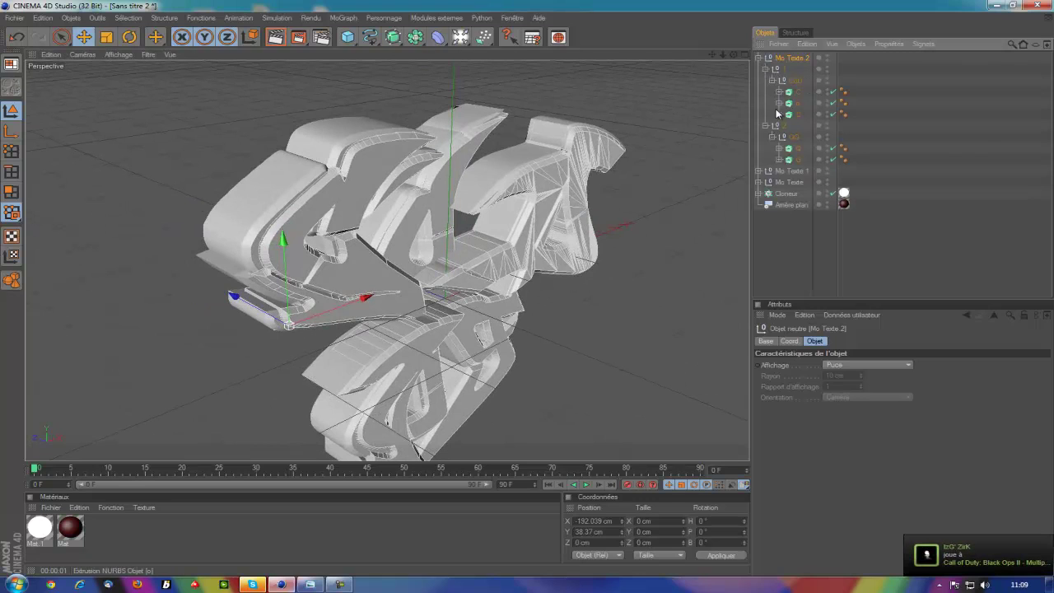
click(780, 150)
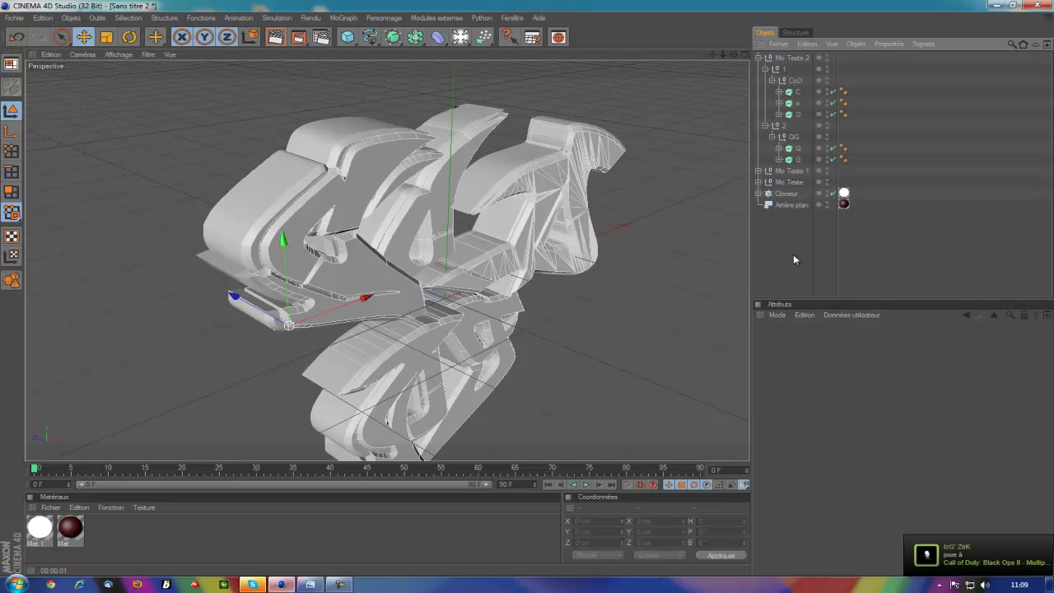
click(796, 159)
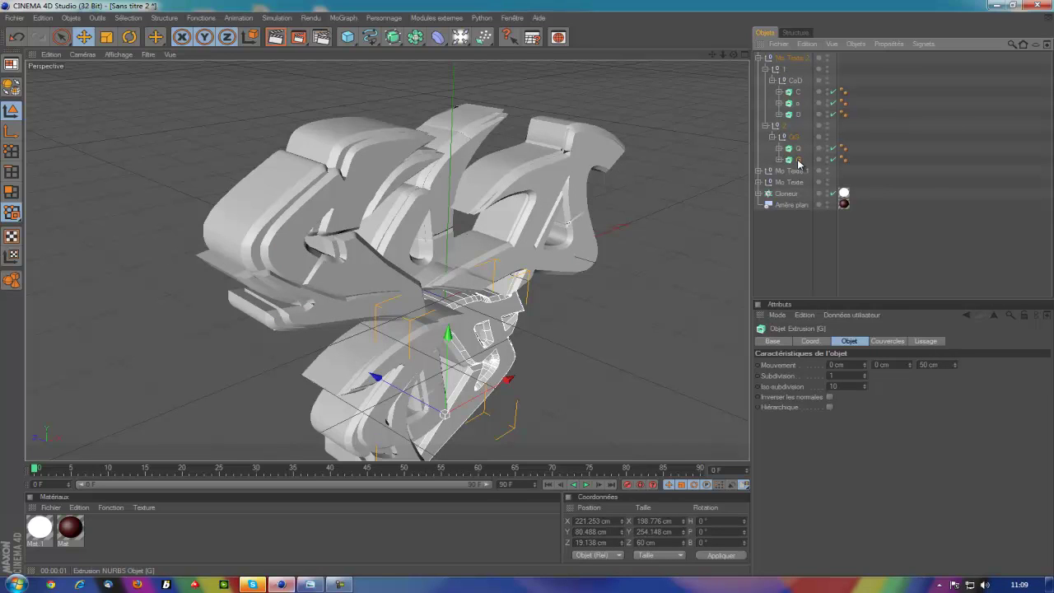
ctrl+click(797, 148)
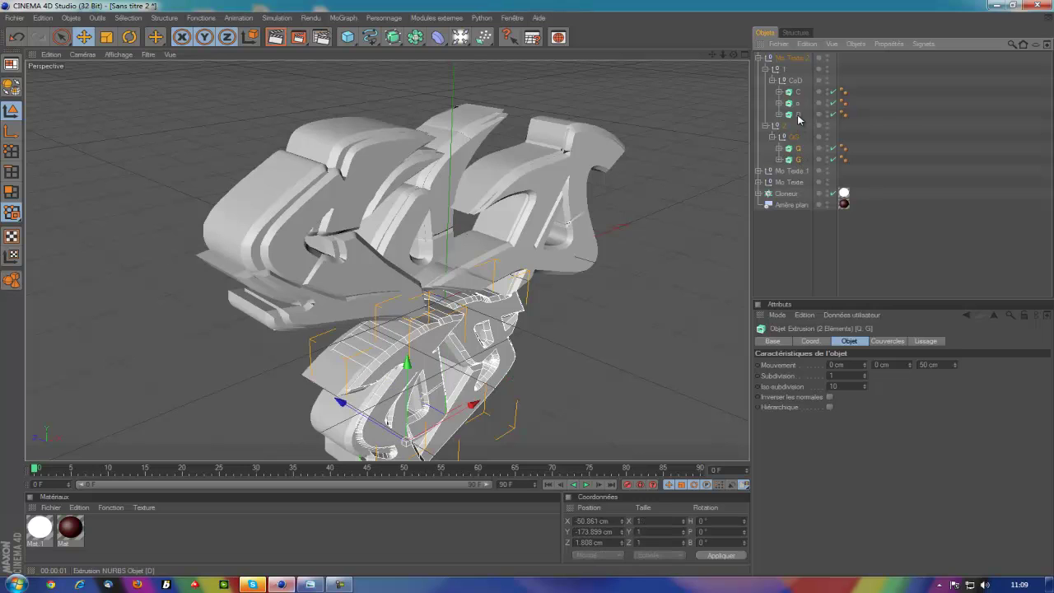
ctrl+click(796, 115)
ctrl+click(797, 103)
ctrl+click(797, 92)
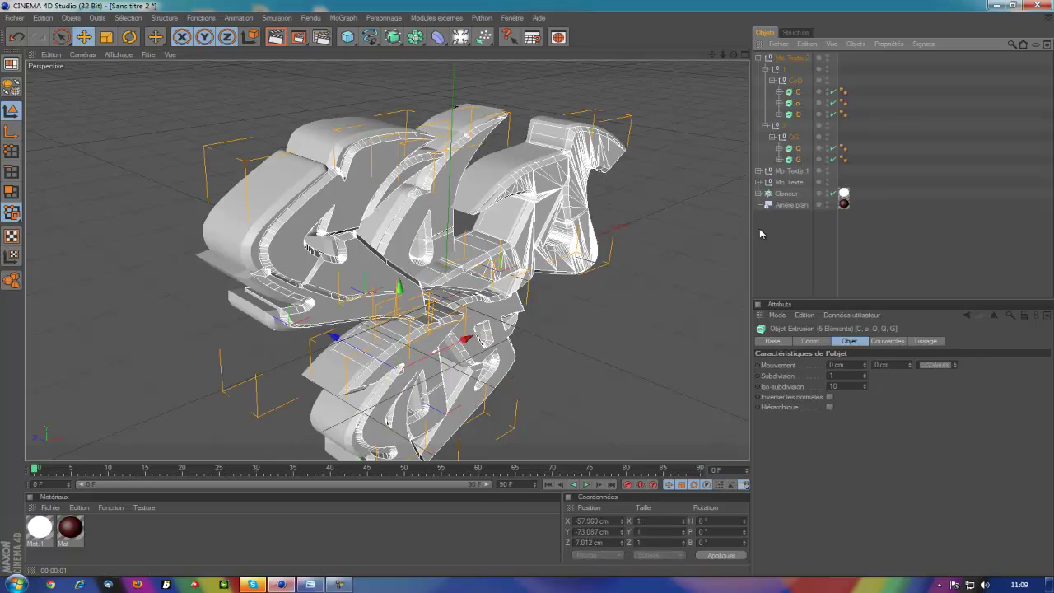
drag(733, 54, 737, 56)
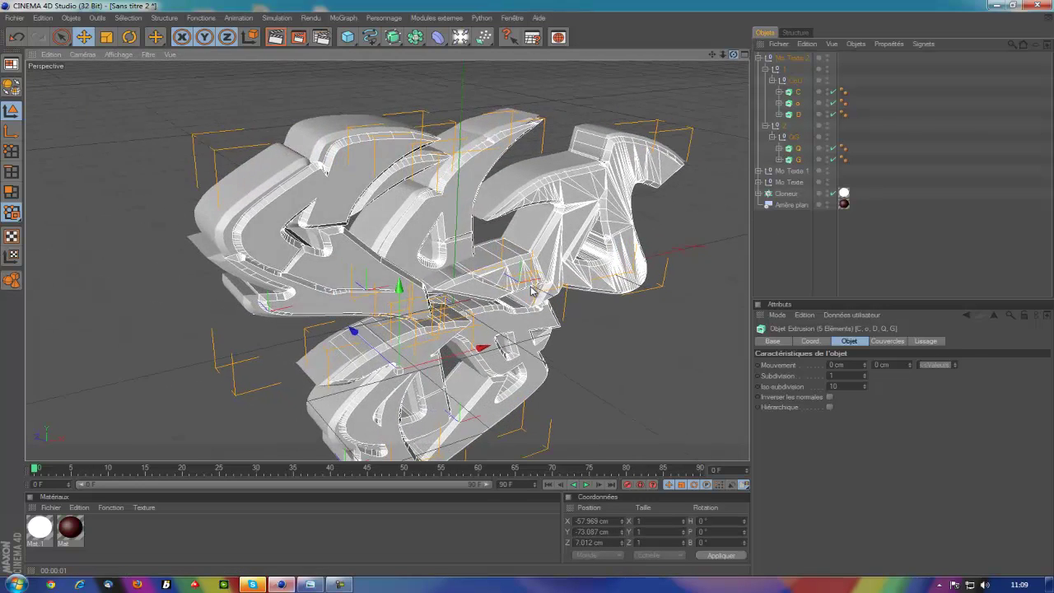
Set both Début and Fin caps to Couvercle uniquement, removing the bevels.
scroll(528, 293, up, 3)
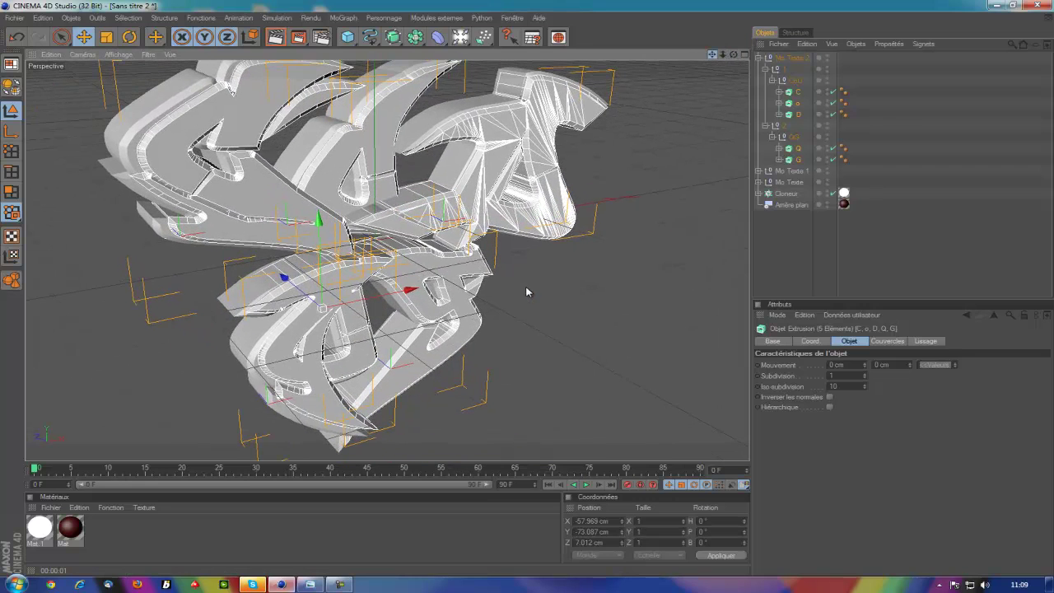
click(886, 341)
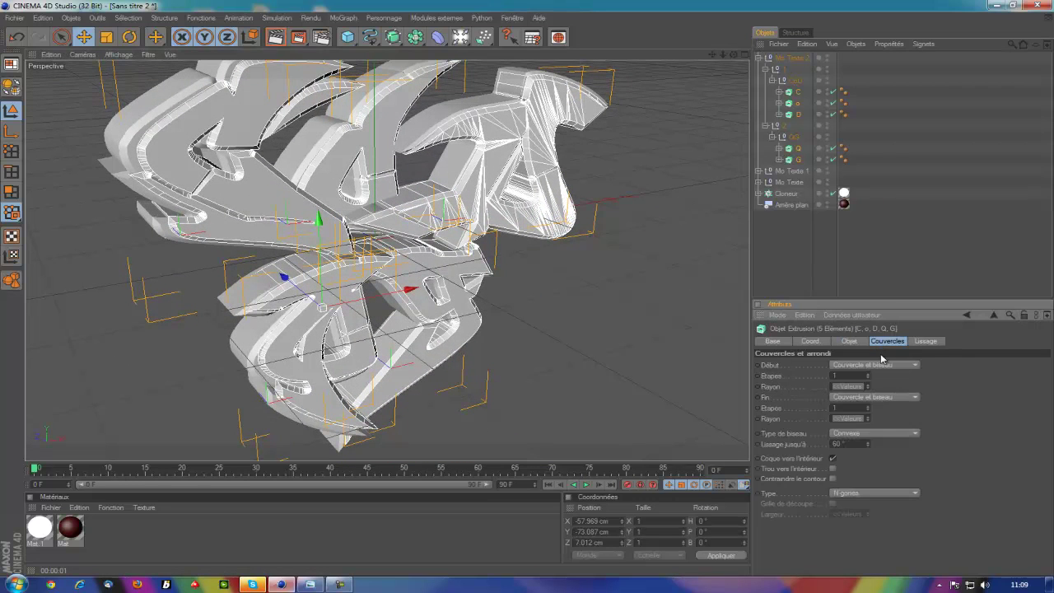
click(872, 397)
click(885, 401)
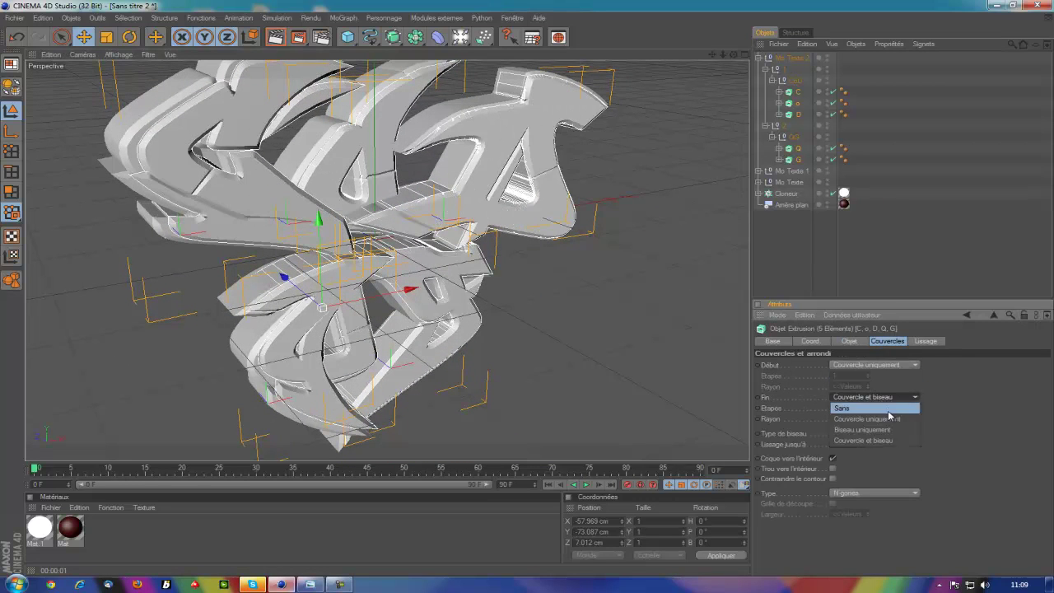
click(860, 247)
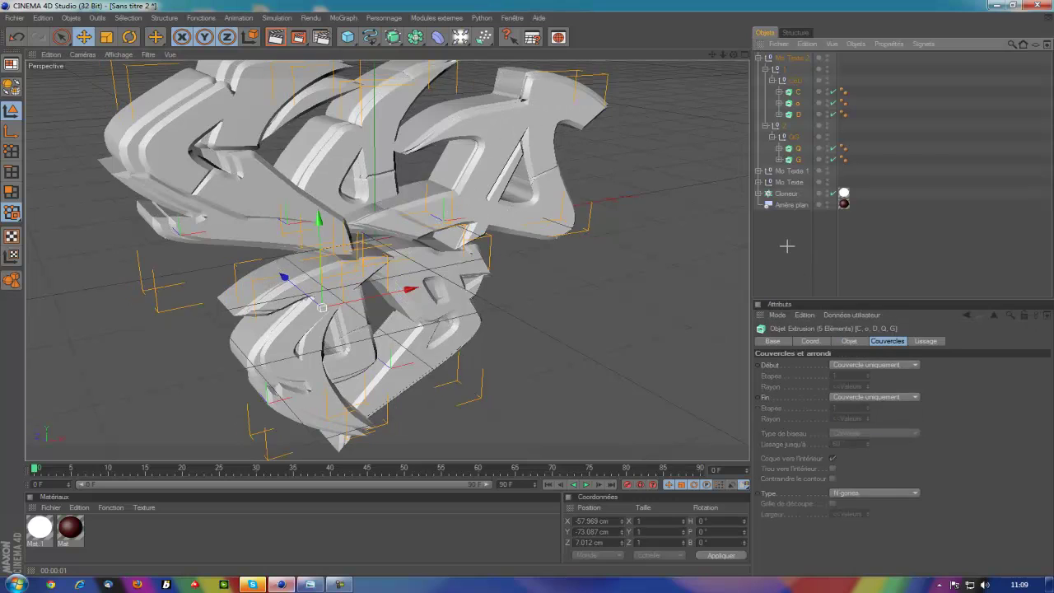
Collapse Mo Texte 2, drag it along Z to -8.159 cm, and check it from the front.
click(757, 58)
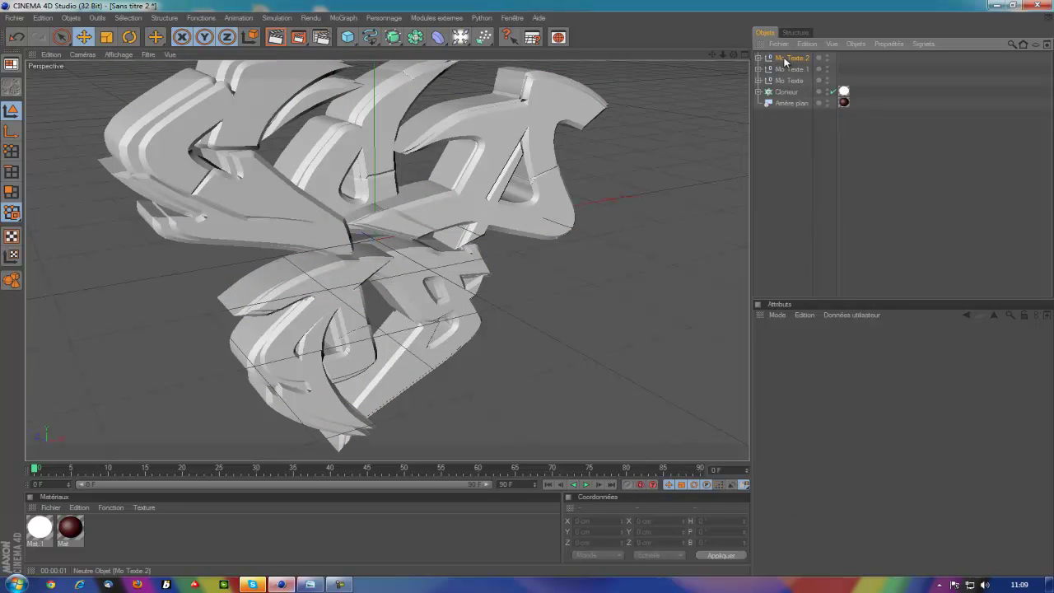
click(786, 57)
drag(733, 53, 632, 79)
drag(140, 209, 206, 197)
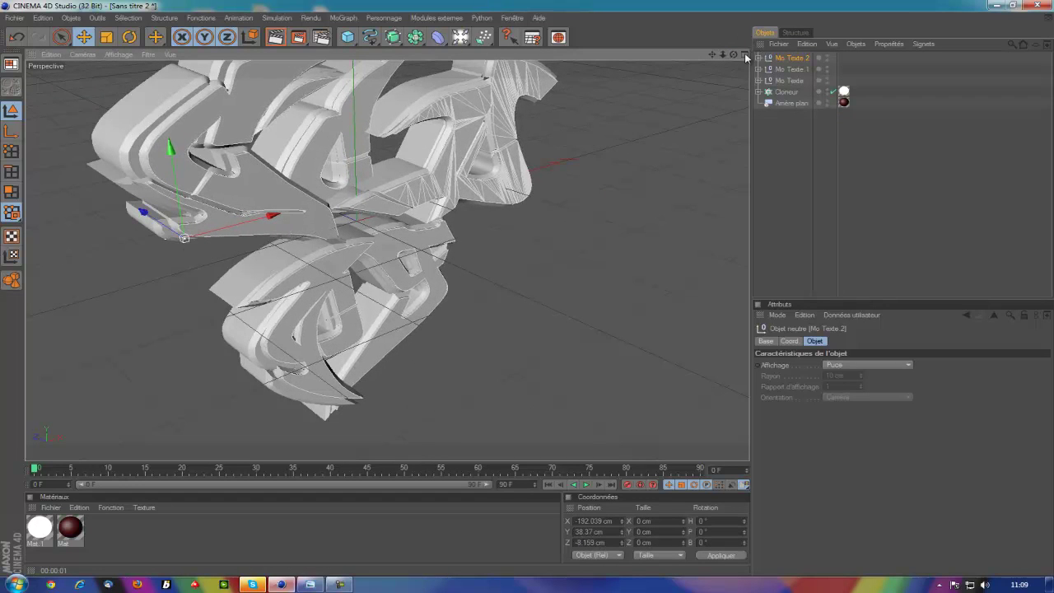
drag(734, 54, 547, 296)
drag(734, 56, 667, 123)
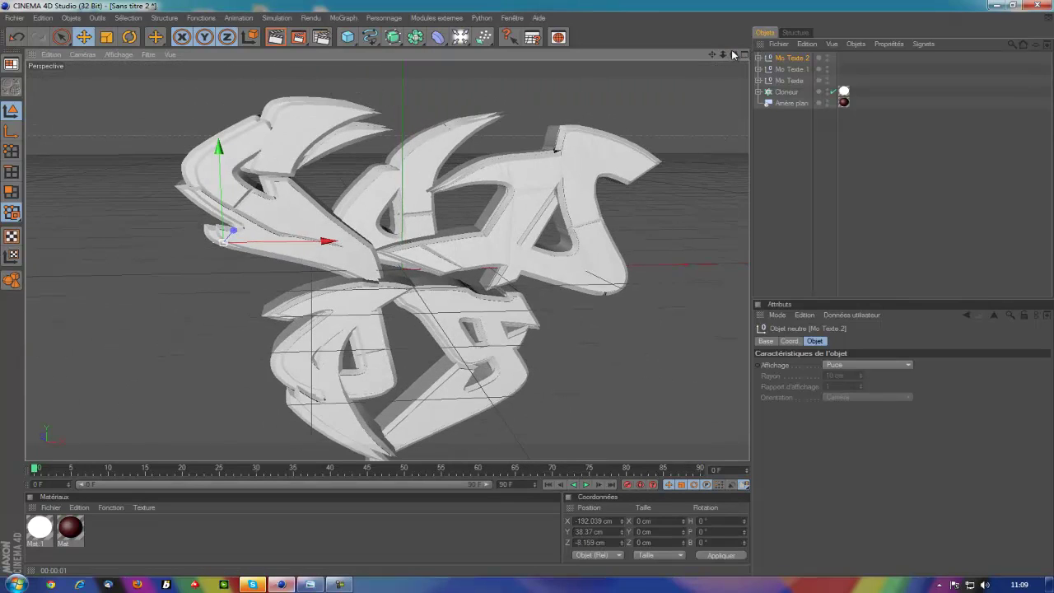
drag(733, 54, 525, 290)
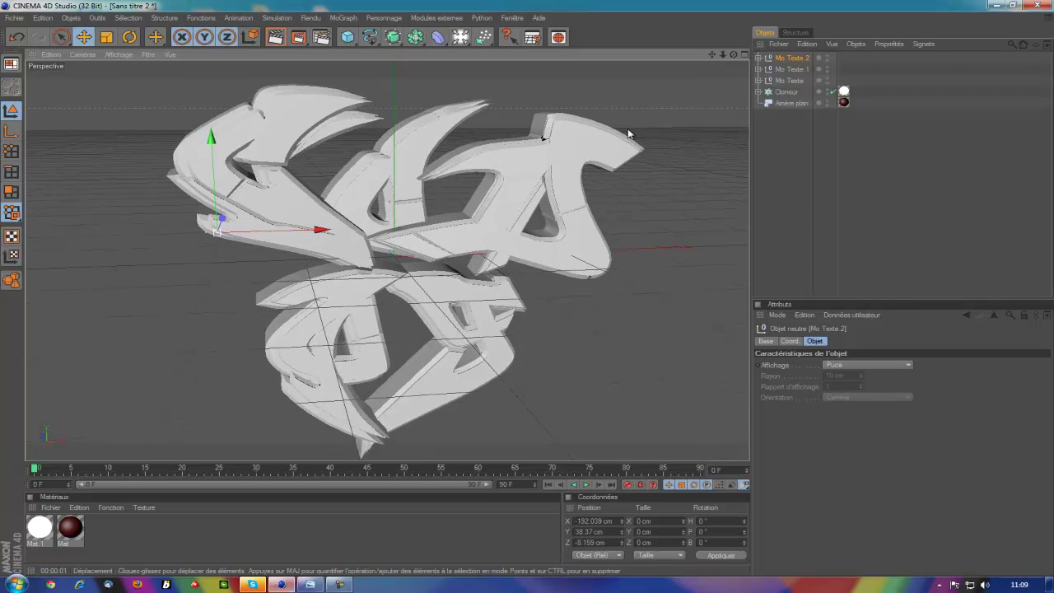
mouse_move(733, 55)
mouse_down()
mouse_move(523, 293)
mouse_move(461, 297)
mouse_up()
Create three new materials in the Material Manager.
double_click(93, 548)
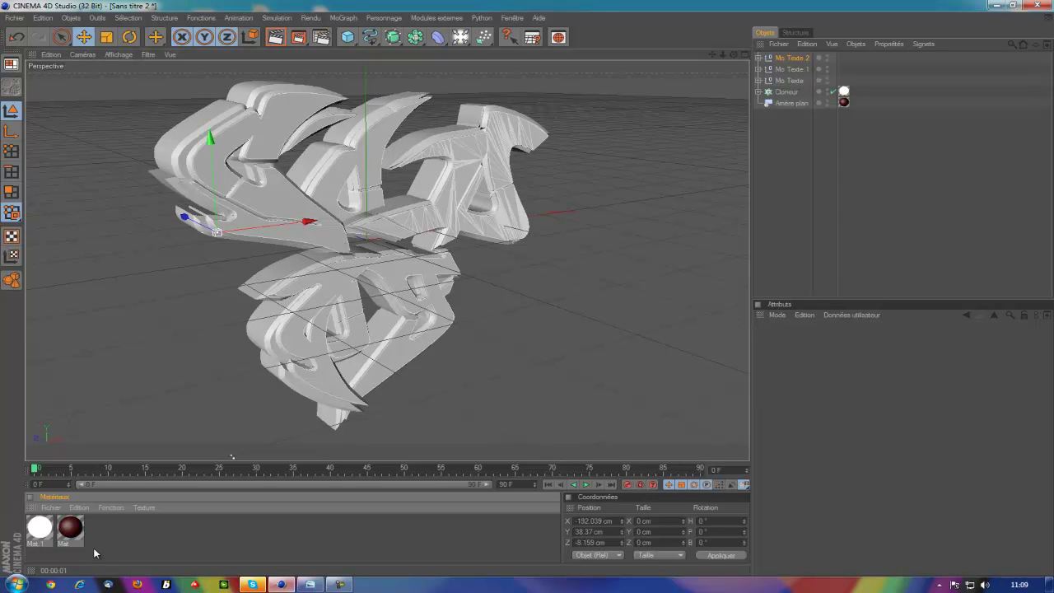
double_click(165, 546)
double_click(197, 548)
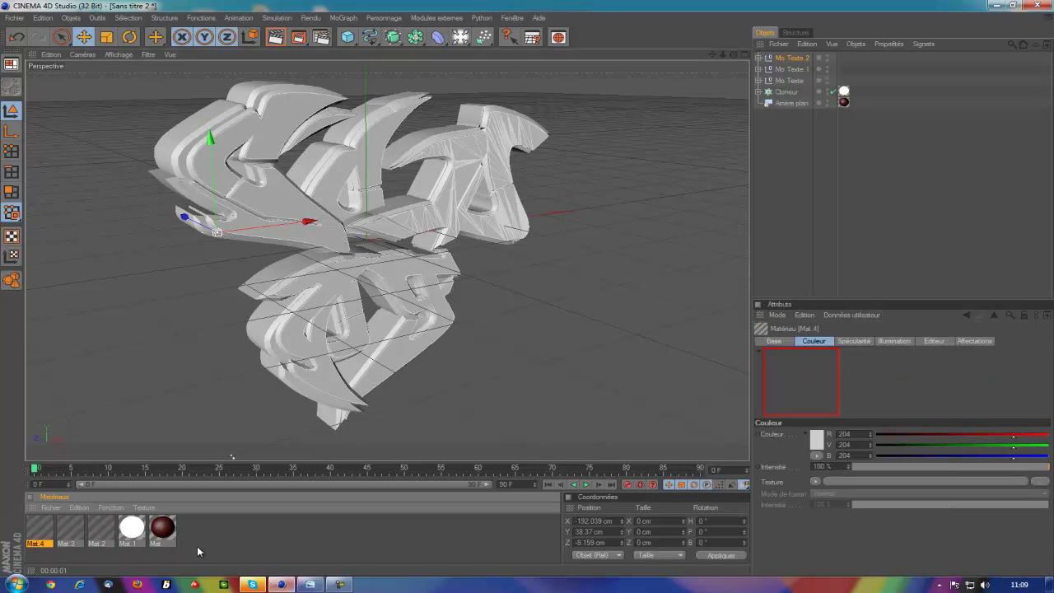
Turn off Mat.4's colour and give it 30% reflection with a Fresnel texture.
double_click(39, 526)
click(243, 196)
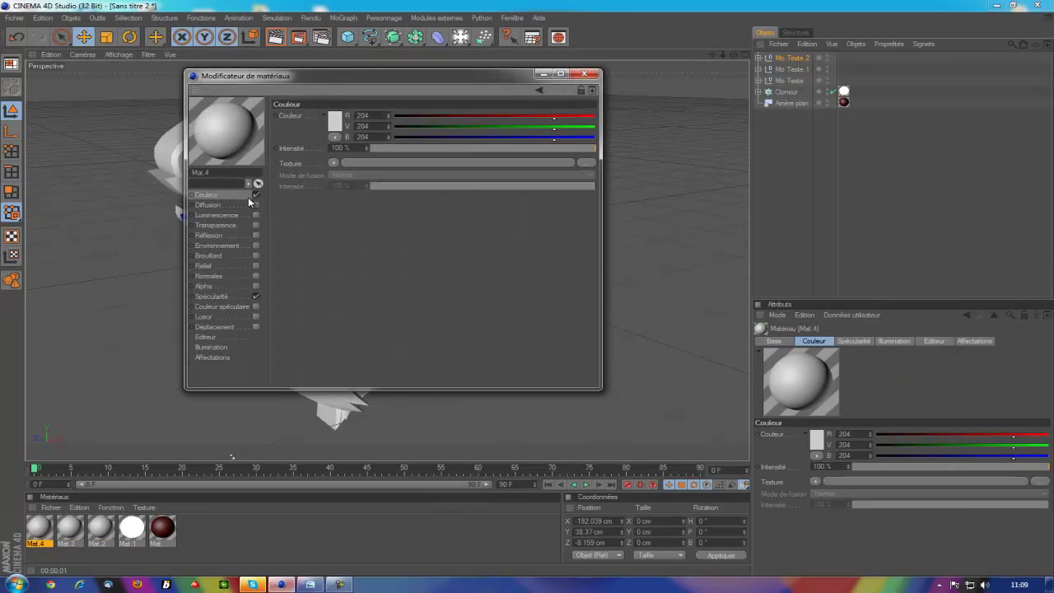
click(256, 195)
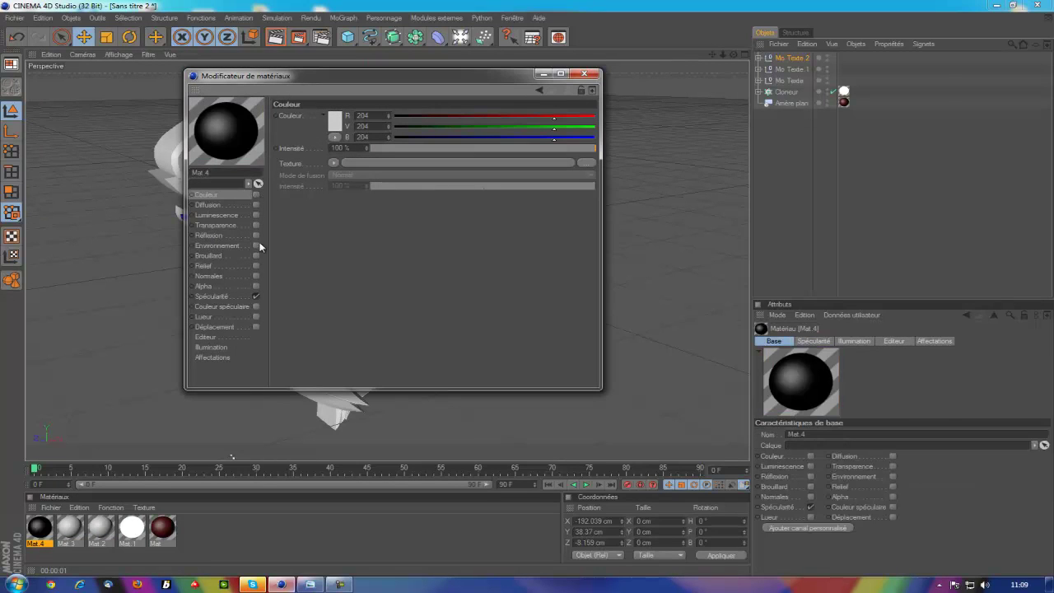
click(256, 236)
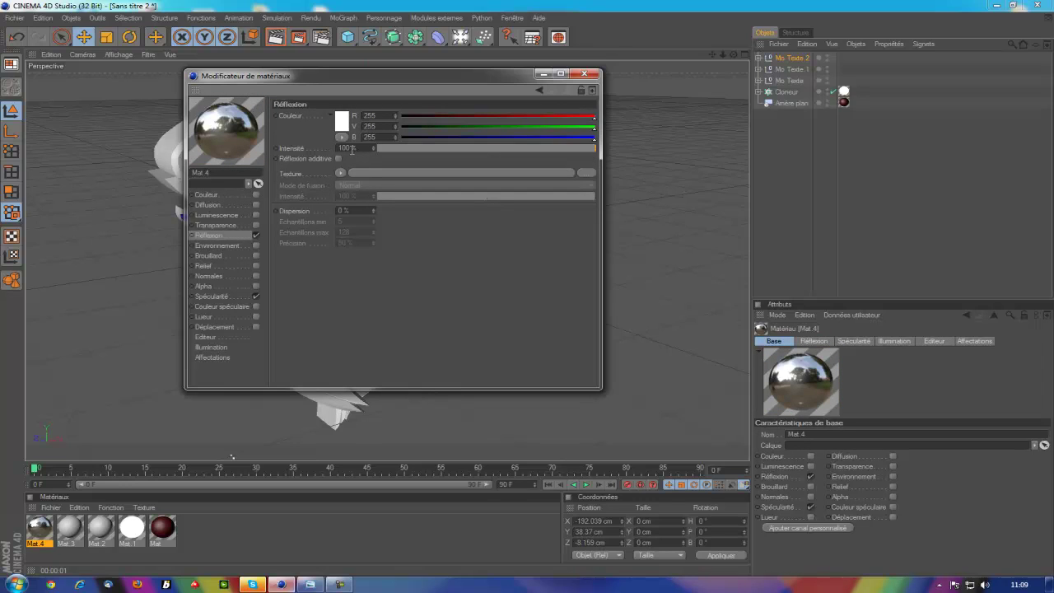
text(30)
click(341, 175)
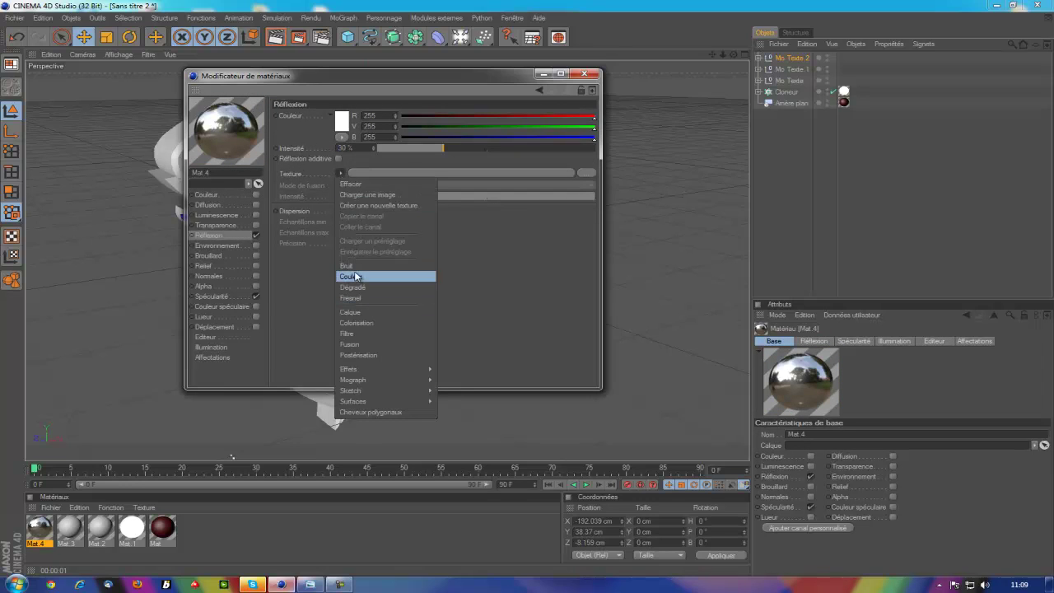
click(356, 298)
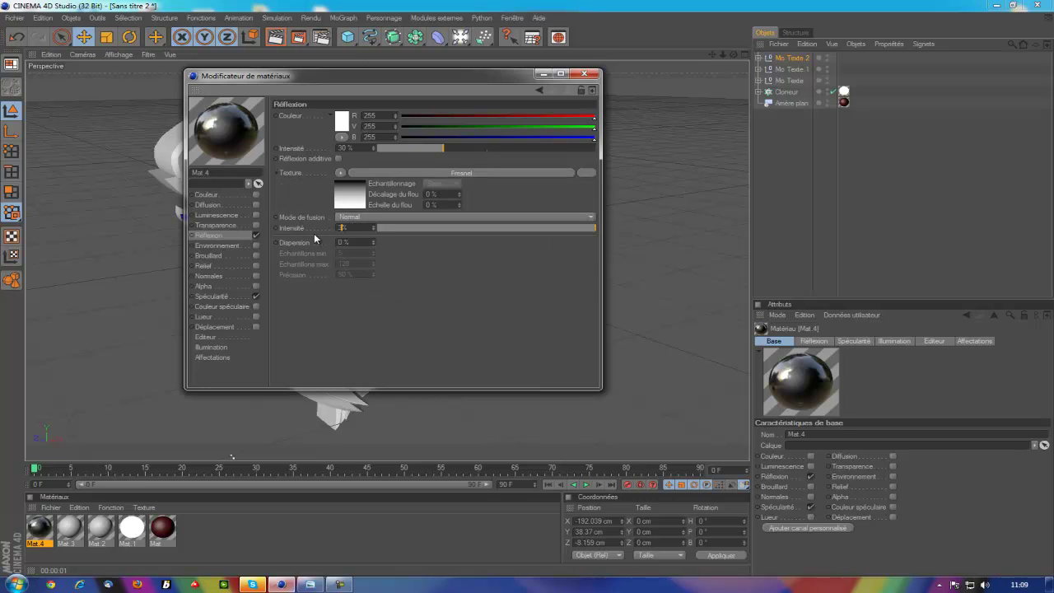
key(Return)
click(584, 73)
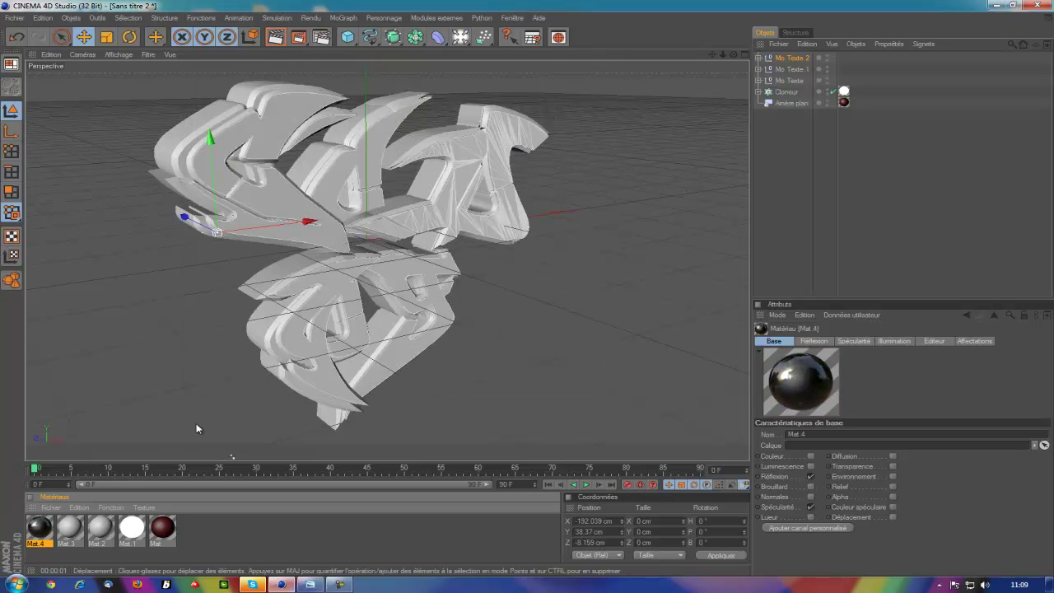
Set Mat.3's colour to 255/255/255 and add 30% reflection using a Fresnel texture.
double_click(70, 527)
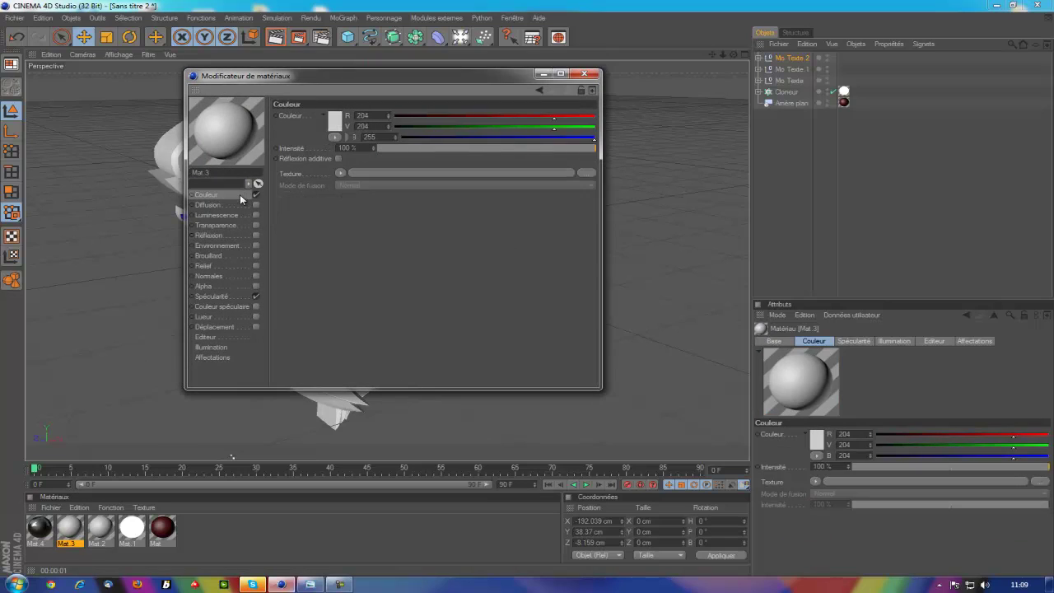
click(334, 124)
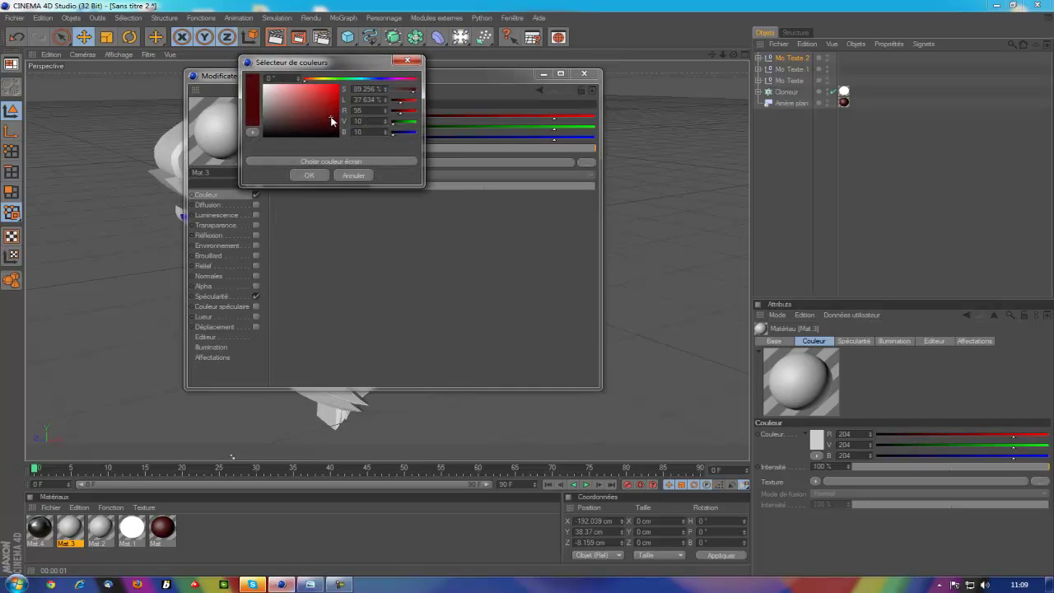
click(307, 176)
click(256, 235)
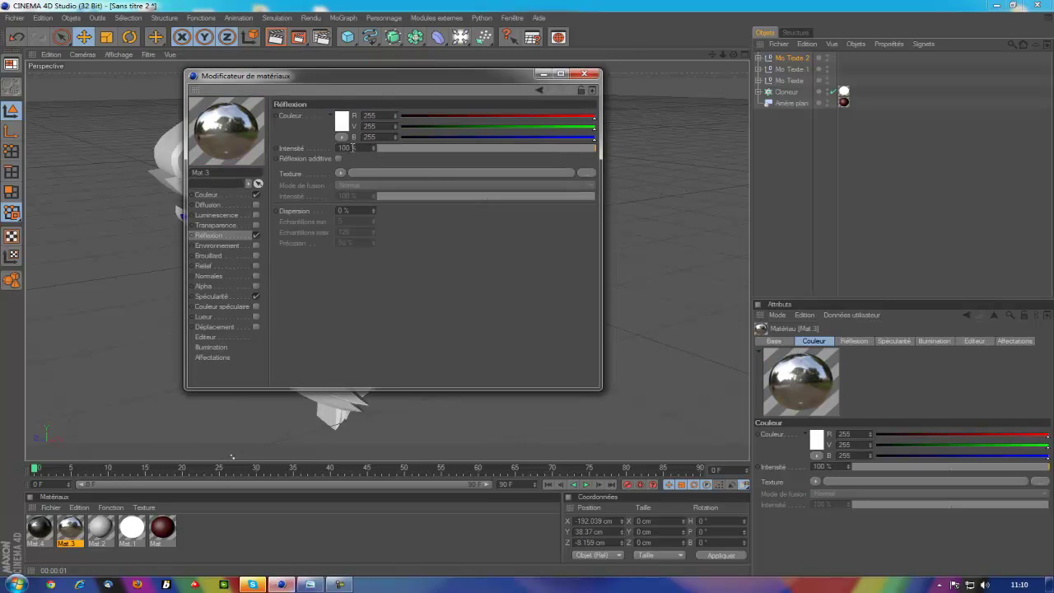
text(30)
click(340, 172)
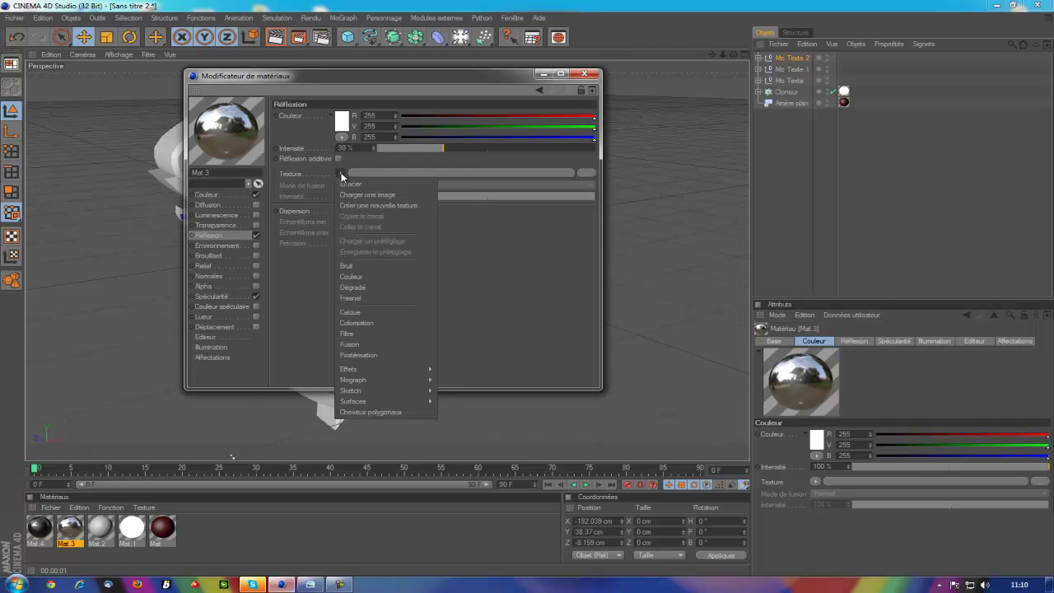
click(354, 297)
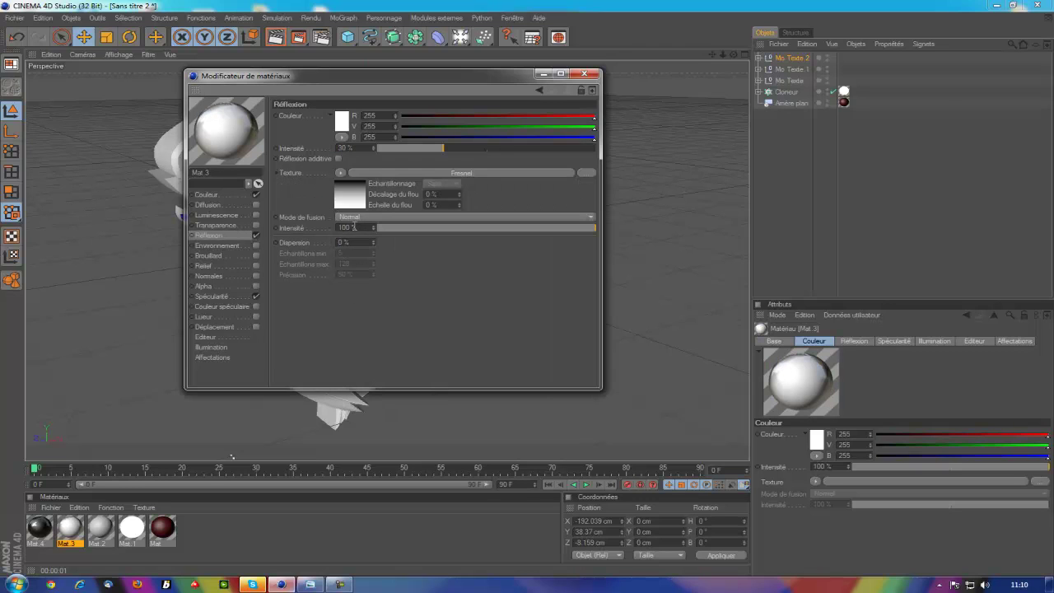
text(30)
key(Return)
click(584, 75)
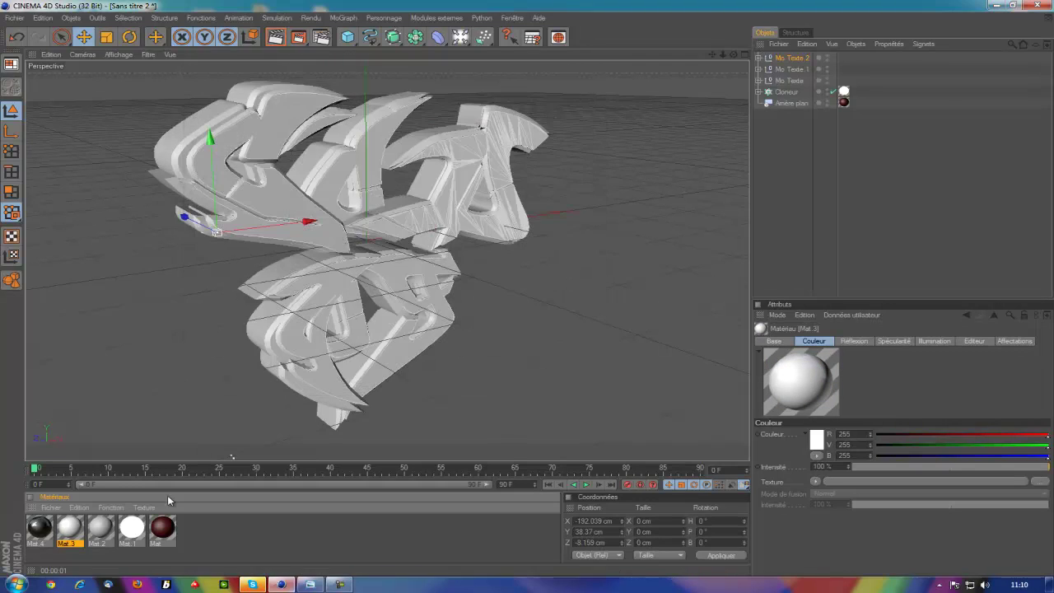
Change Mat.3's colour to grey 153.
double_click(65, 535)
click(334, 122)
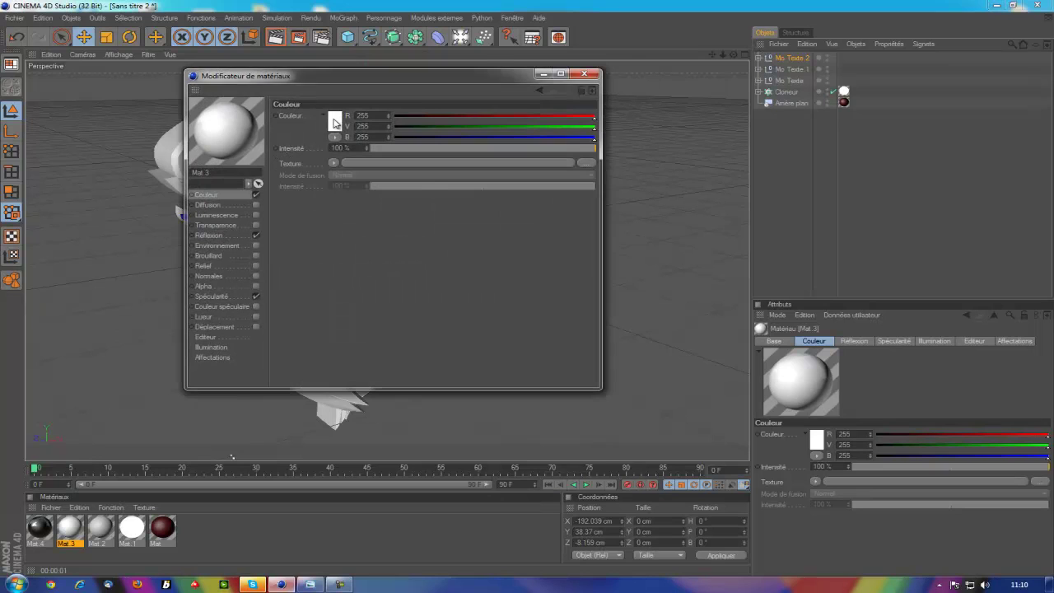
click(309, 171)
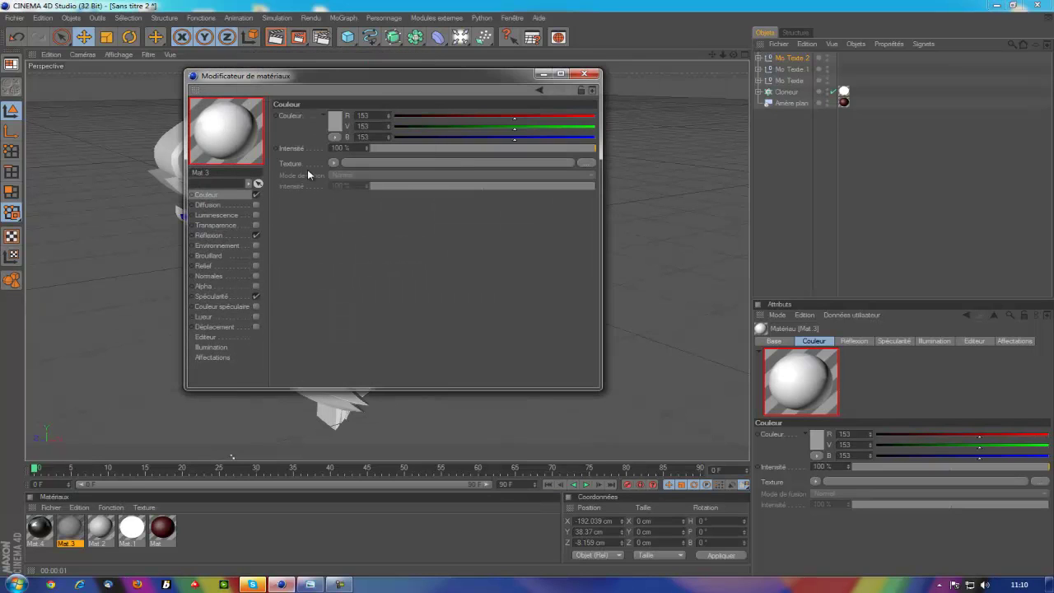
click(585, 74)
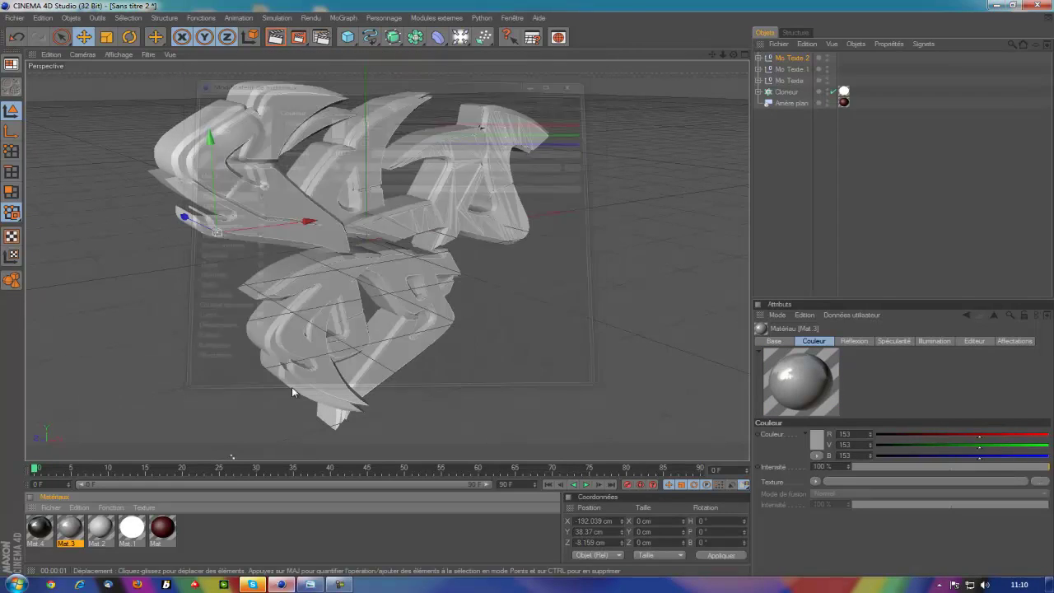
Make Mat.2 red (255, 0, 0) with 30% reflection and a 100% Fresnel texture.
double_click(99, 528)
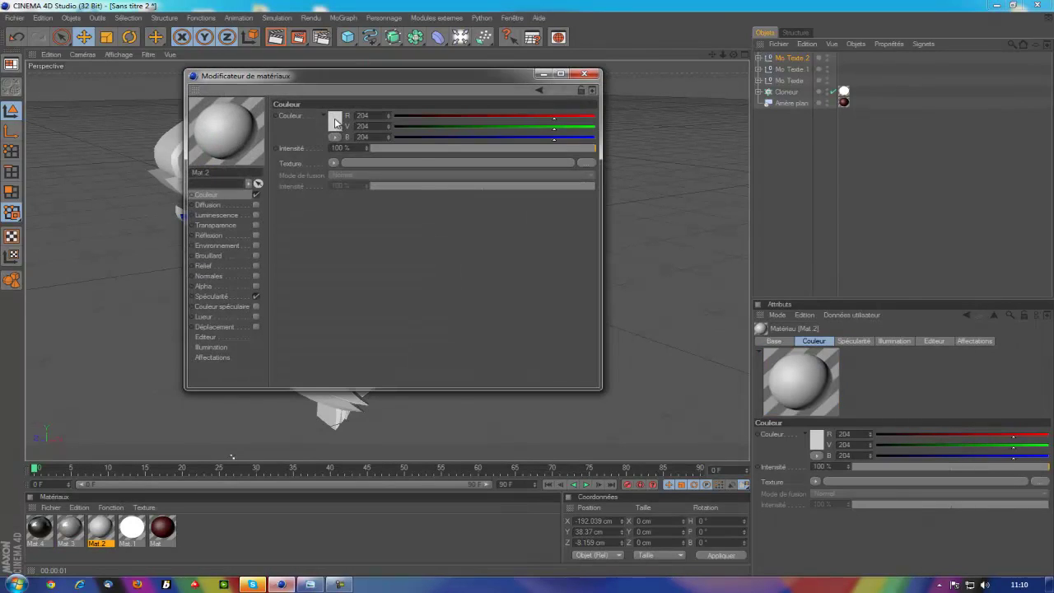
click(334, 122)
click(340, 77)
click(311, 171)
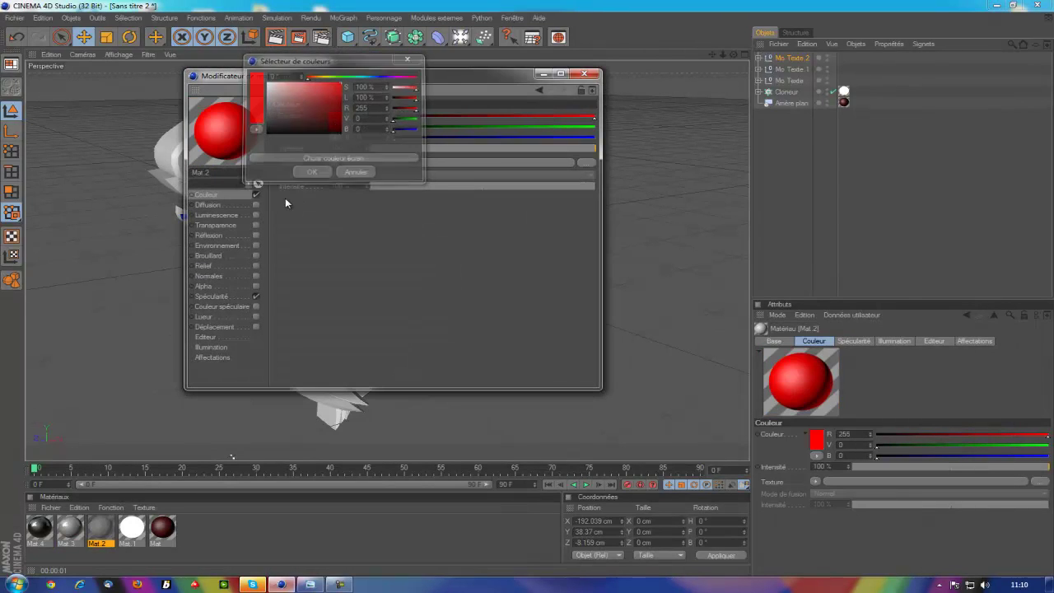
click(256, 235)
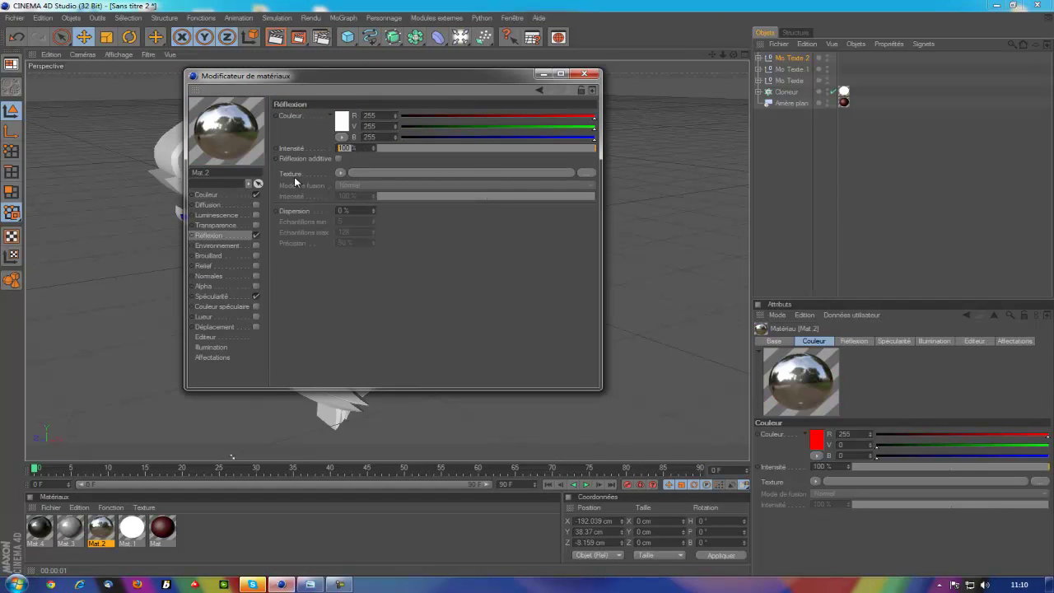
text(30)
click(340, 172)
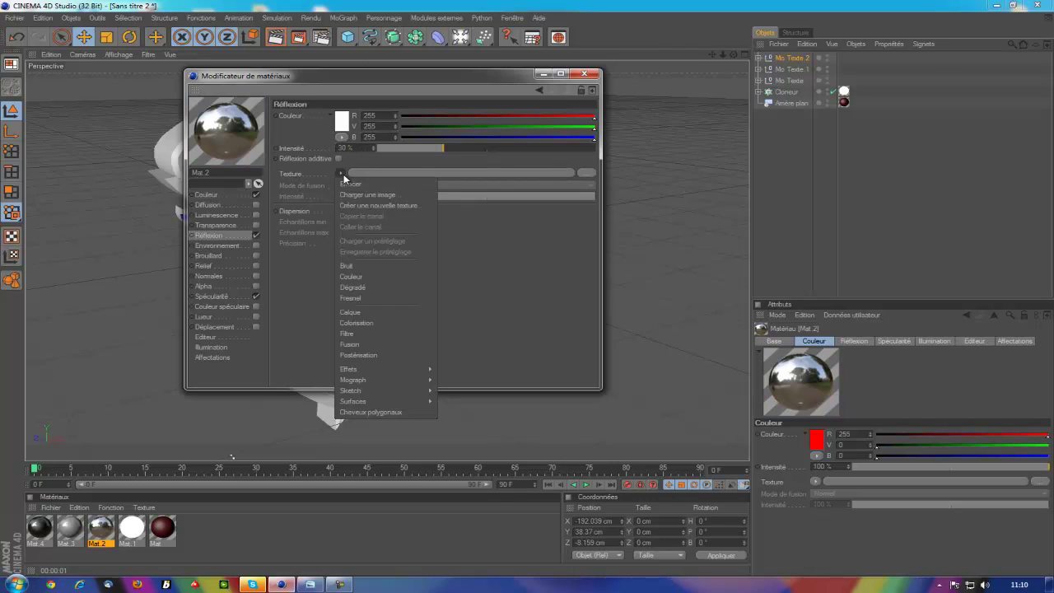
click(364, 298)
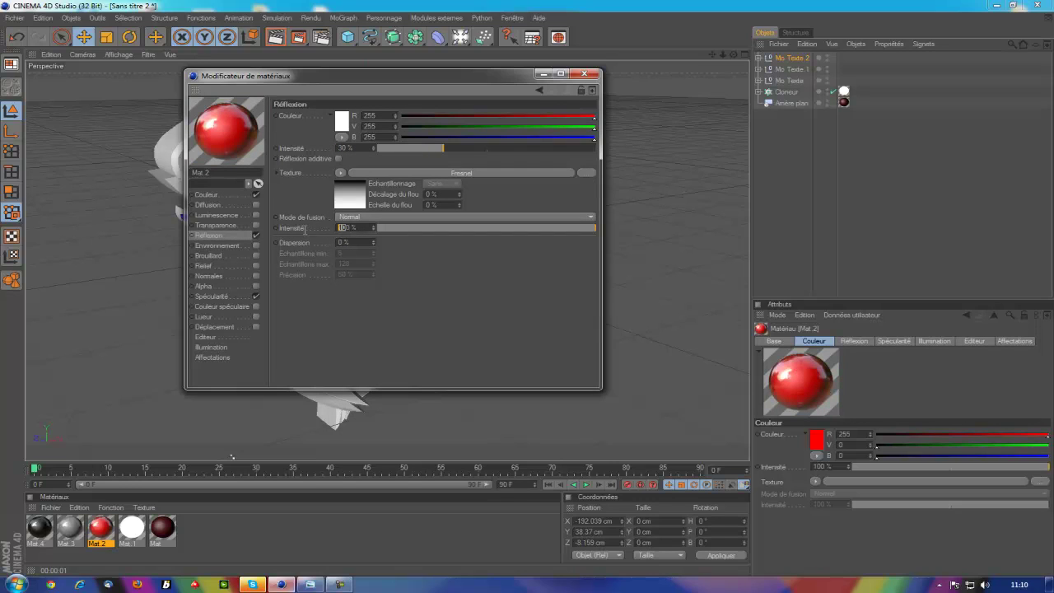
text(100)
key(Return)
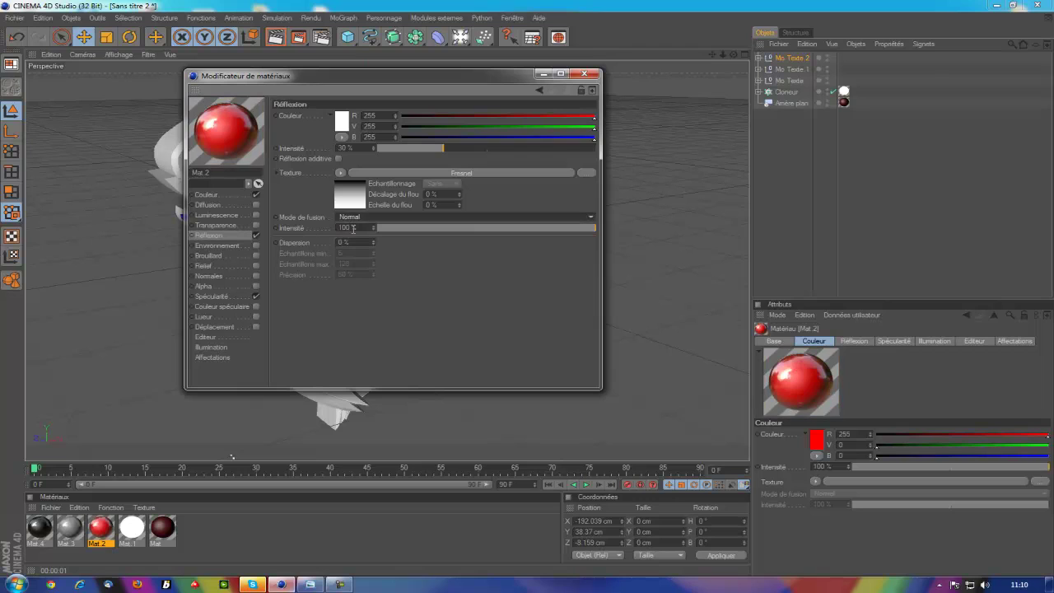
click(580, 73)
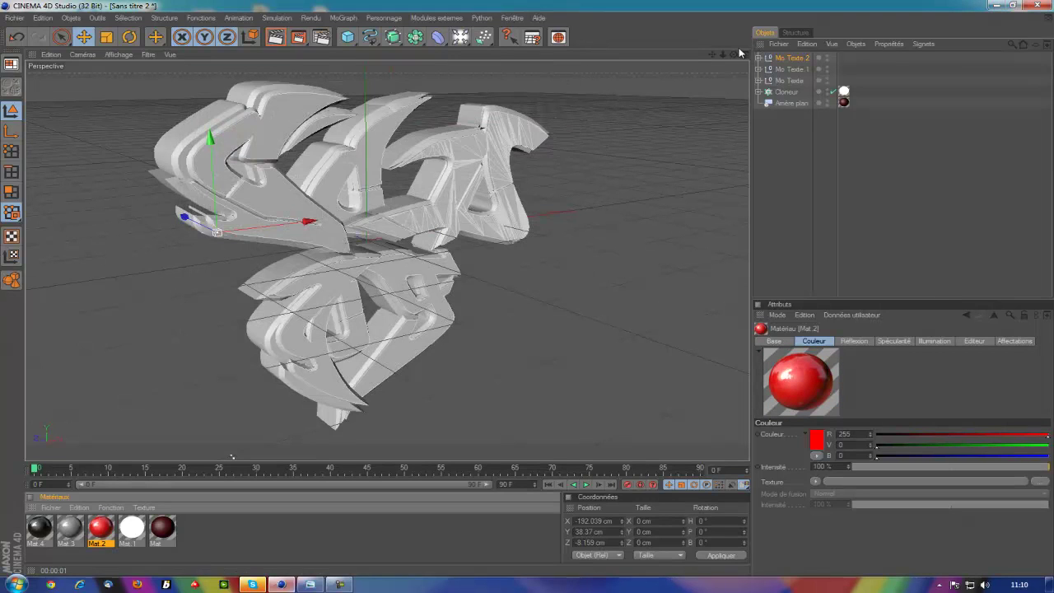
click(783, 69)
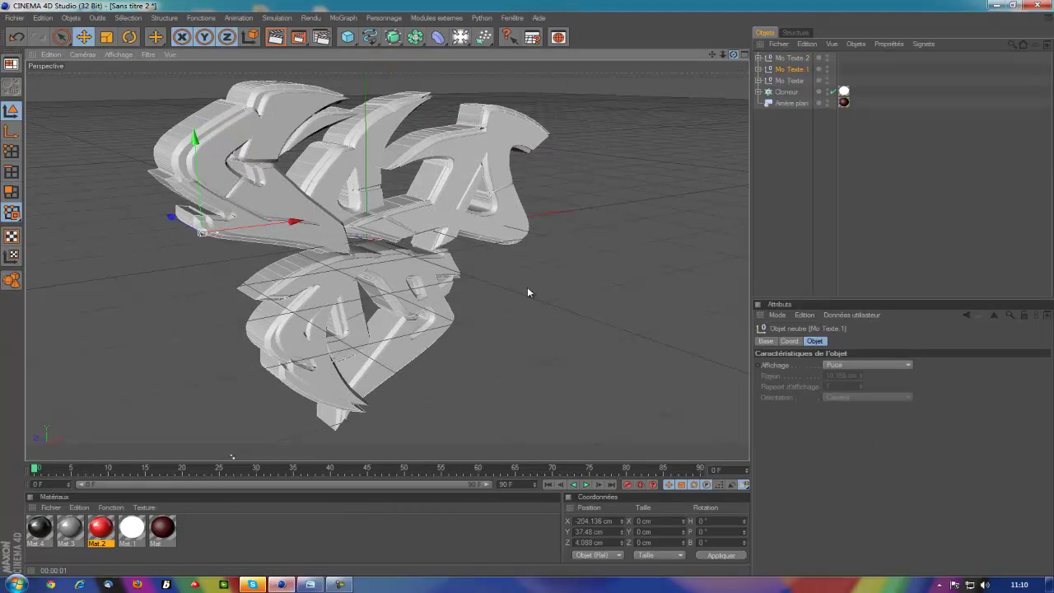
alt+drag(526, 287, 574, 256)
click(312, 585)
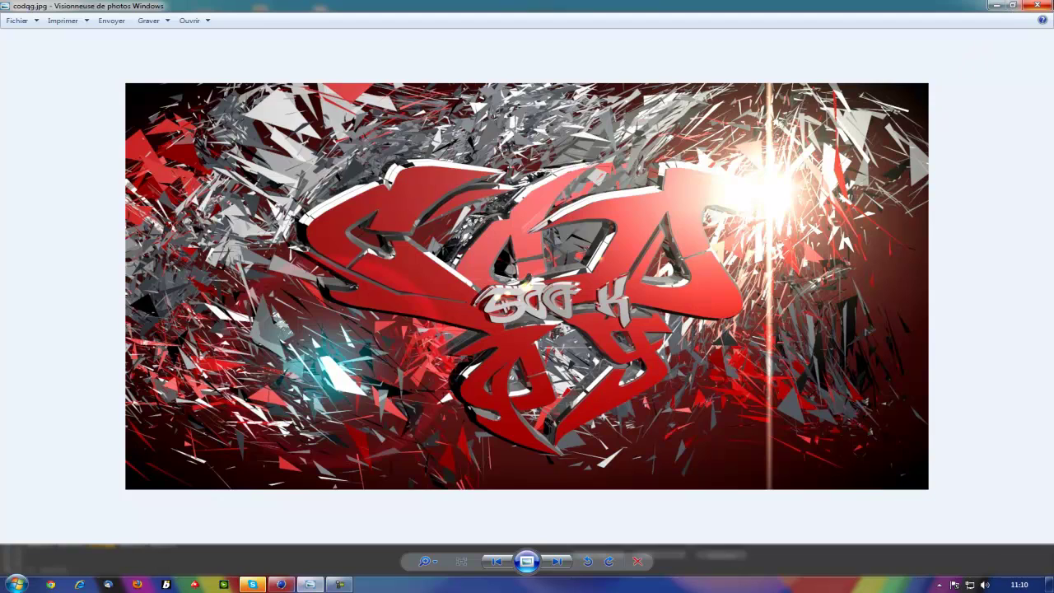
click(1036, 5)
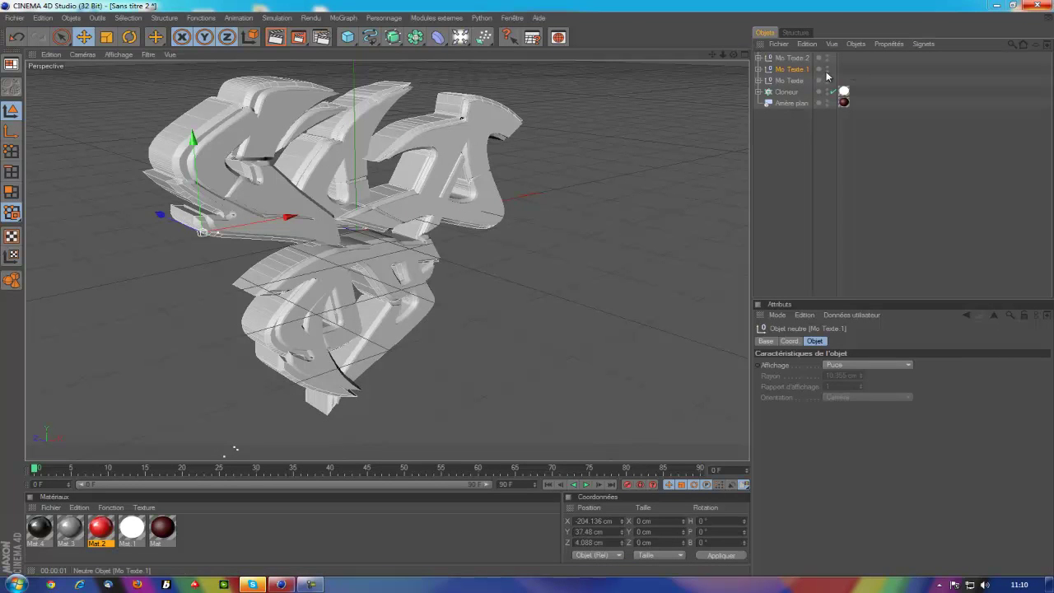
Nudge Mo Texte along its depth axis and apply red Mat 2 to Mo Texte.2.
click(786, 81)
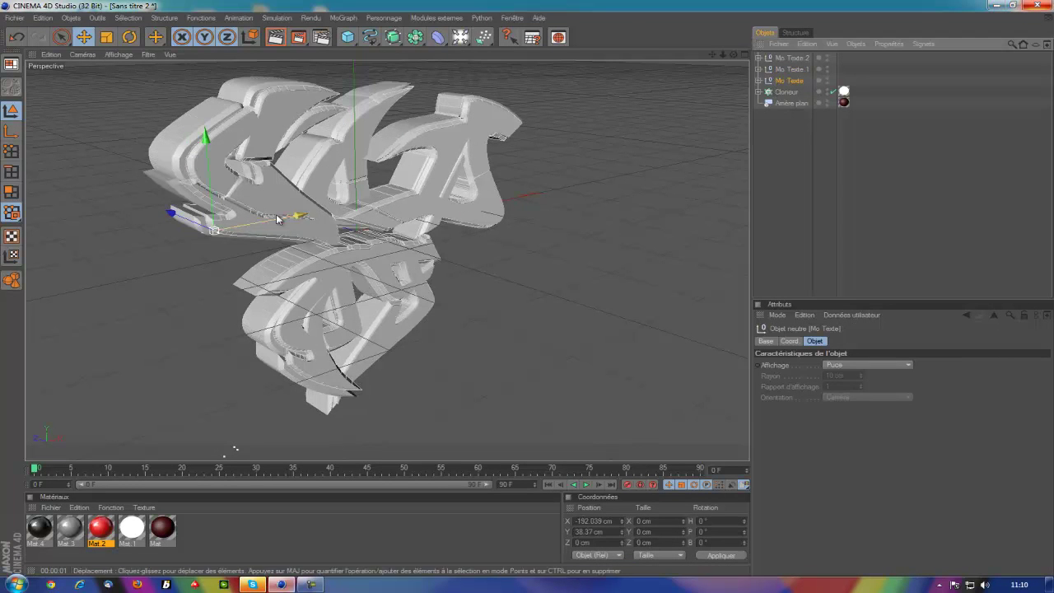
drag(276, 214, 527, 288)
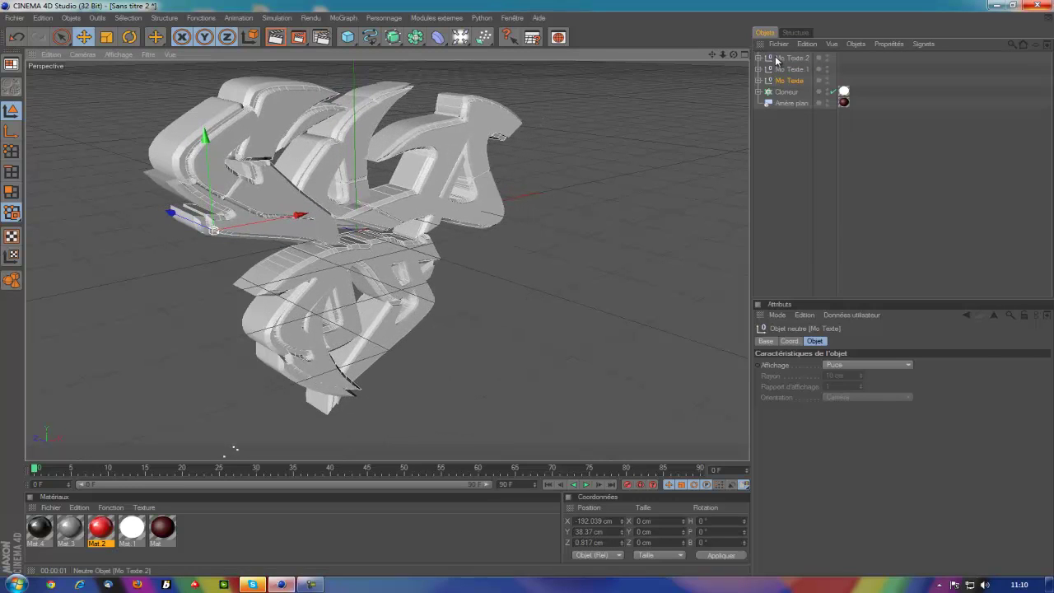
click(373, 166)
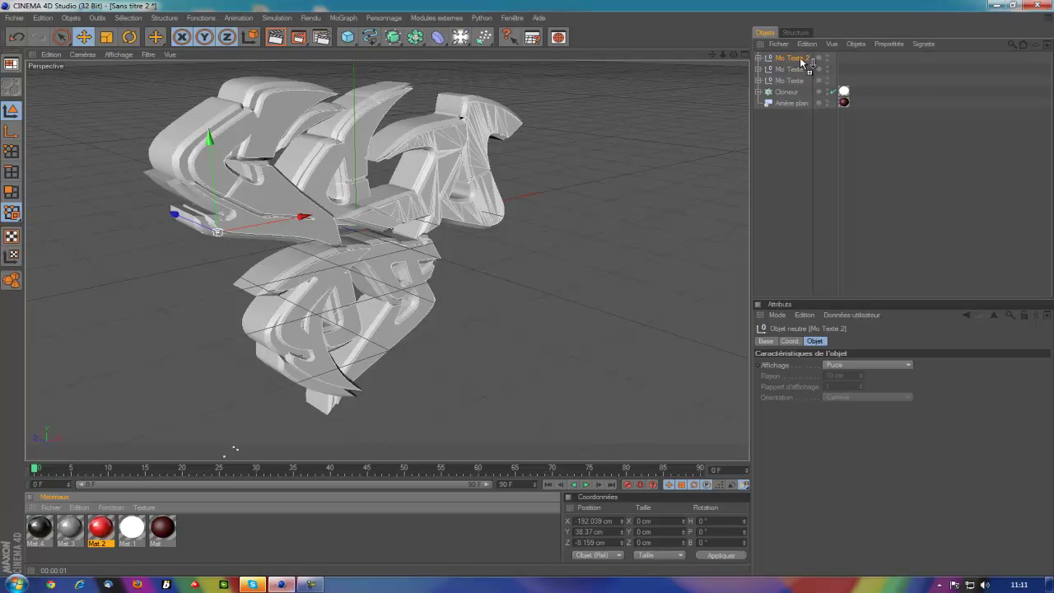
drag(104, 533, 803, 58)
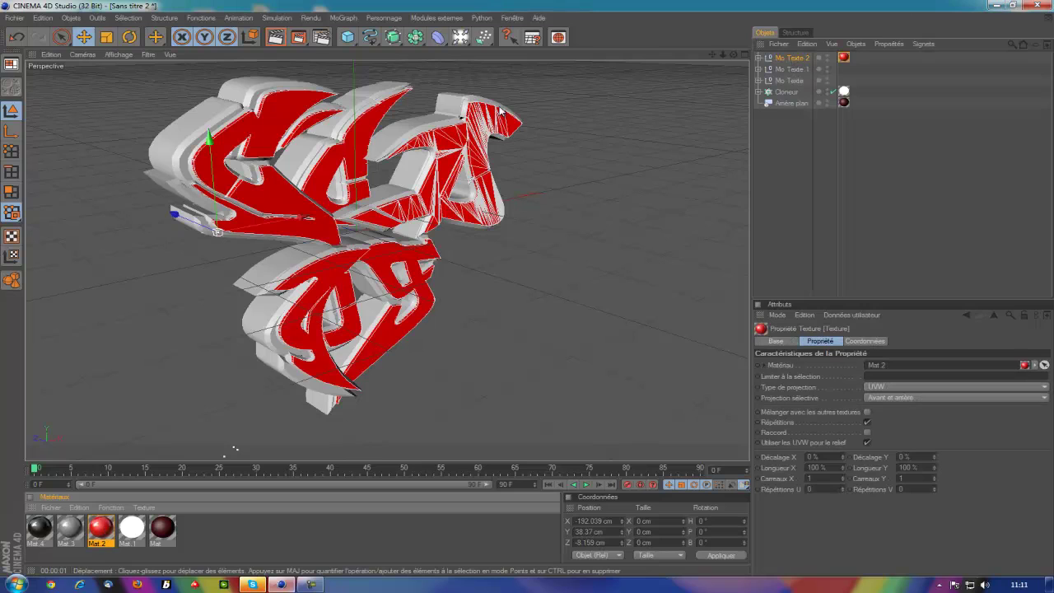
Apply grey Mat 3 to Mo Texte and black Mat 4 to Mo Texte.1.
click(790, 71)
click(791, 81)
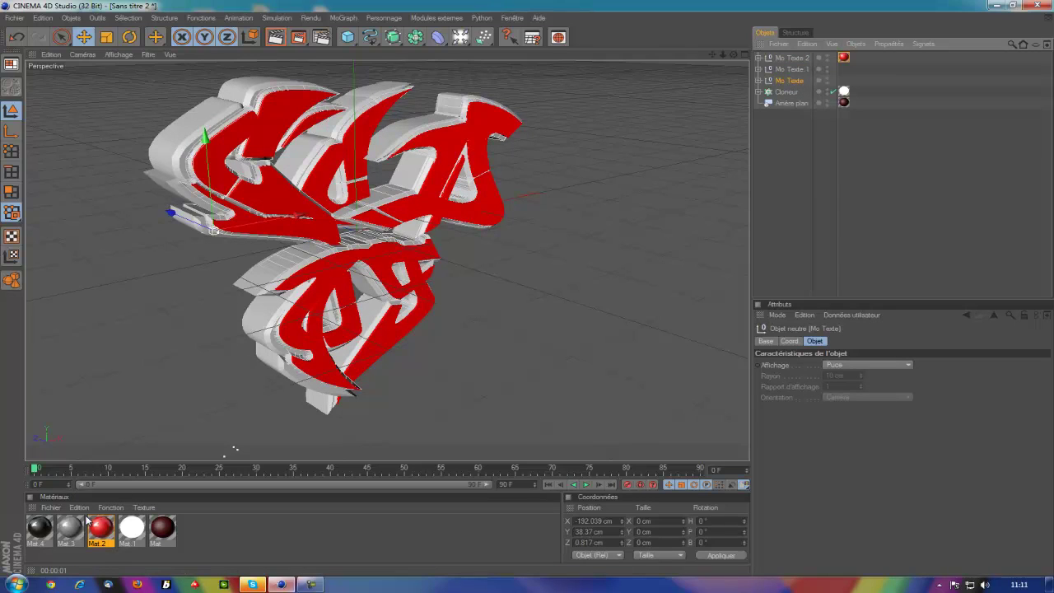
drag(788, 39, 796, 79)
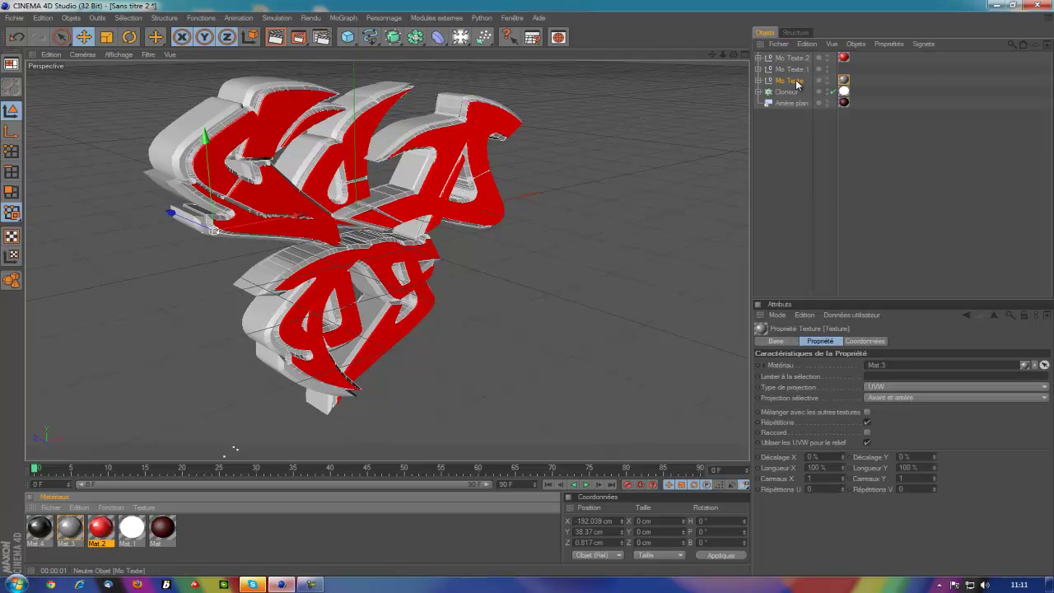
click(792, 69)
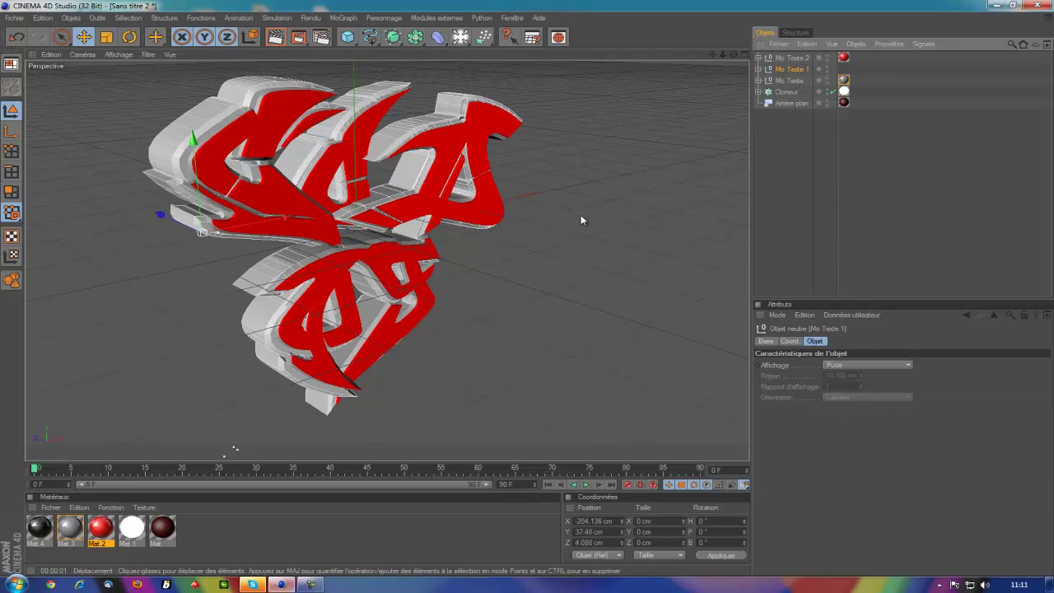
drag(653, 189, 786, 71)
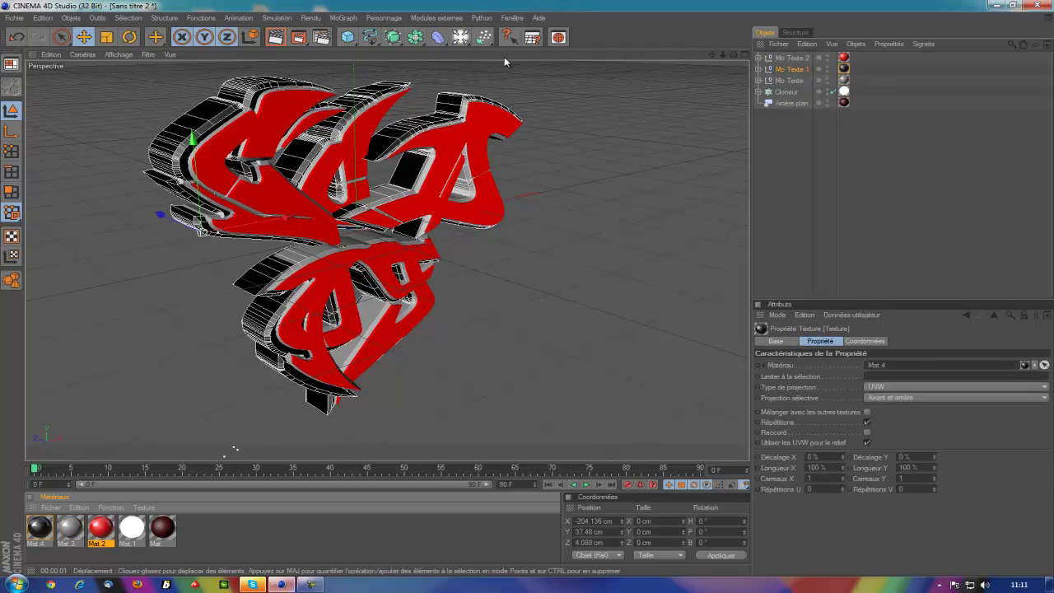
Render a quick preview of the textured graffiti text, then clear it and orbit around.
click(276, 37)
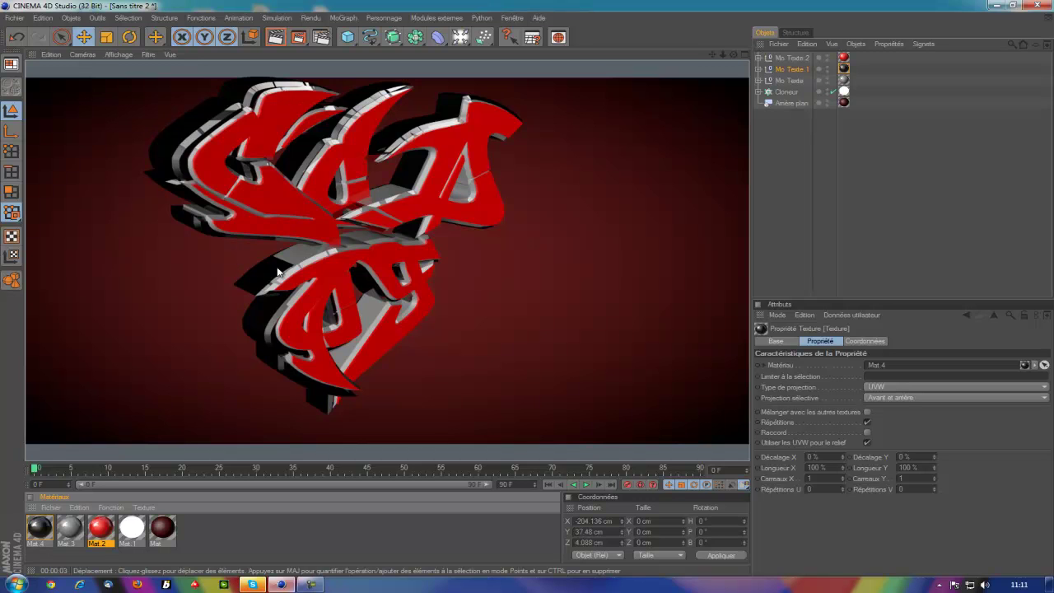
click(732, 55)
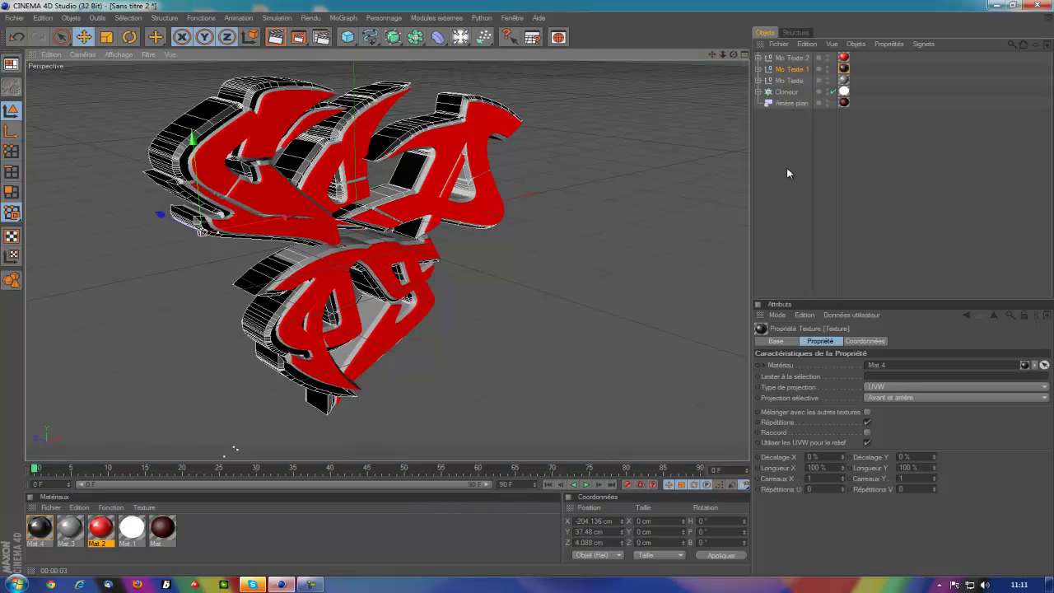
alt+drag(537, 288, 681, 130)
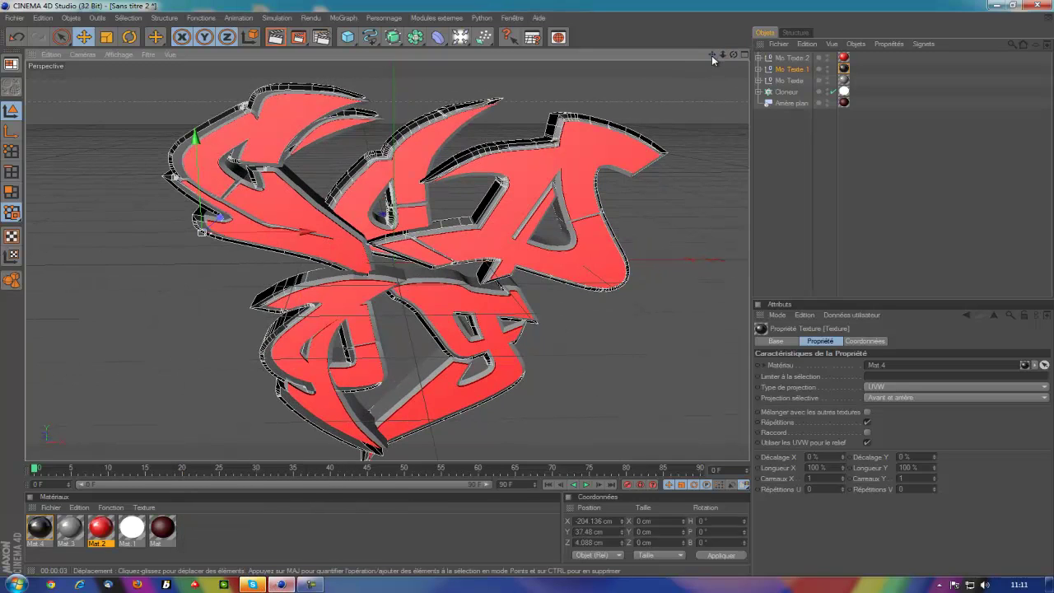
drag(732, 55, 528, 292)
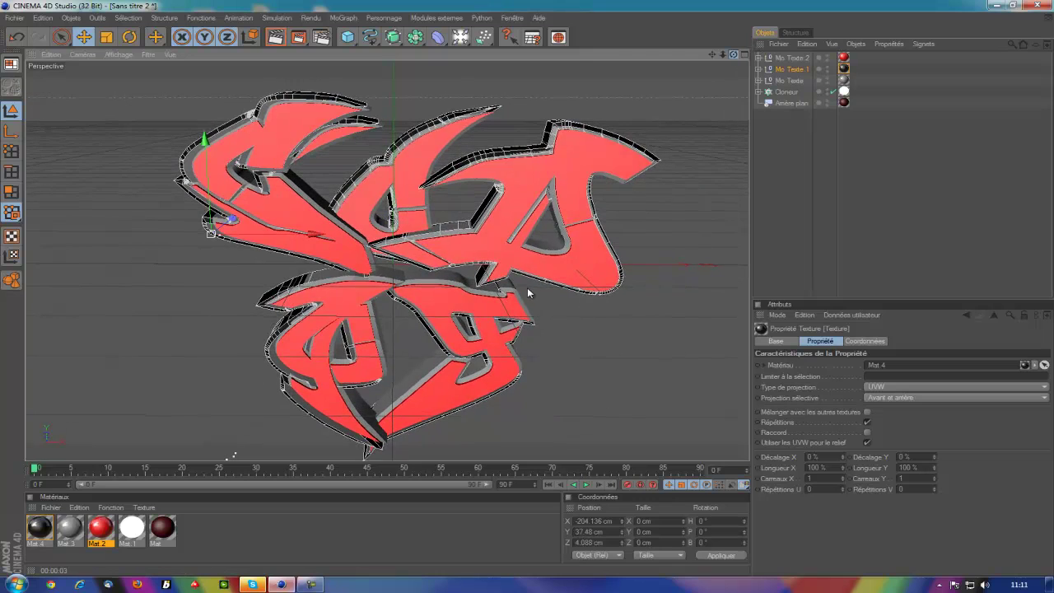
mouse_move(715, 54)
mouse_down()
mouse_move(678, 114)
mouse_move(475, 120)
mouse_up()
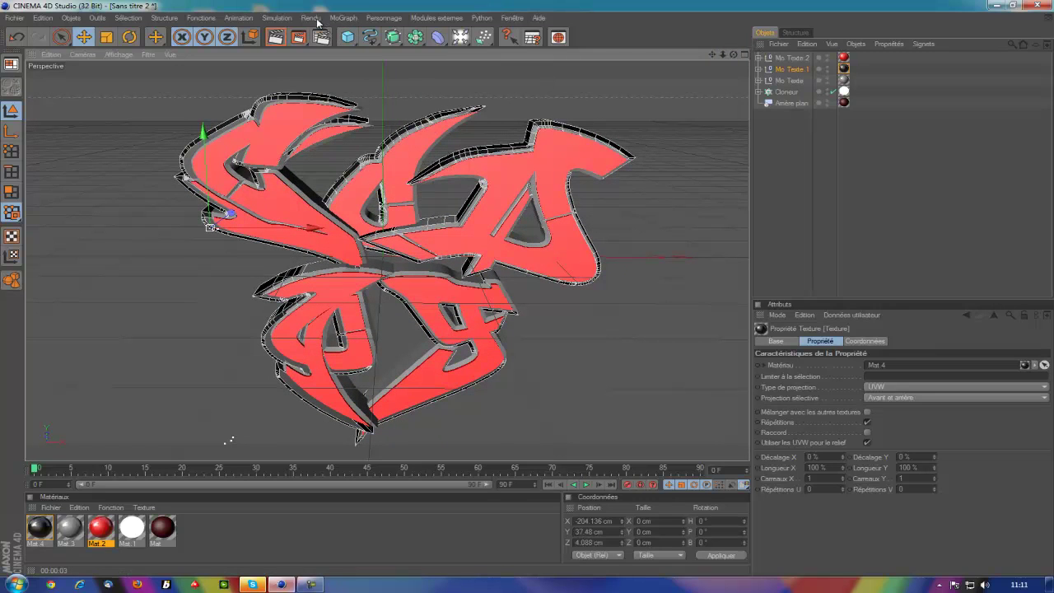
Add a new 3D text object reading 'CoD'.
click(343, 18)
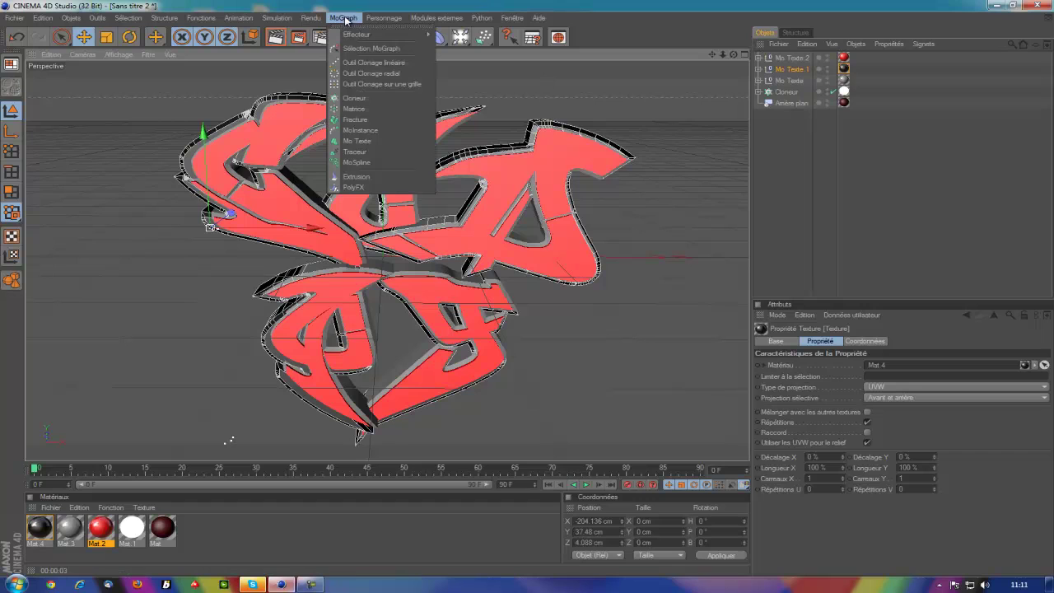
click(376, 142)
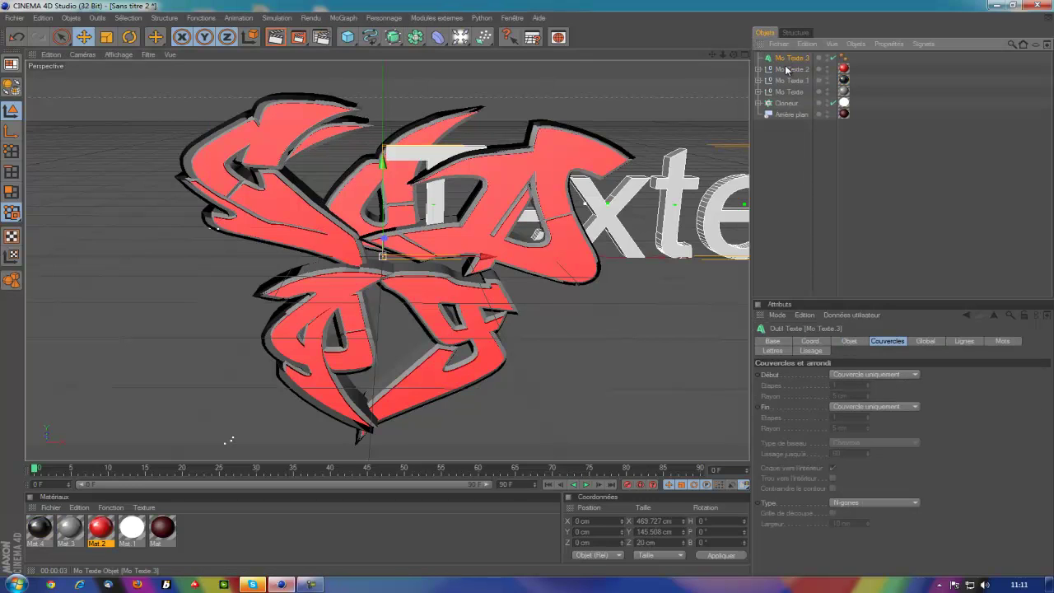
click(847, 341)
drag(853, 398, 683, 392)
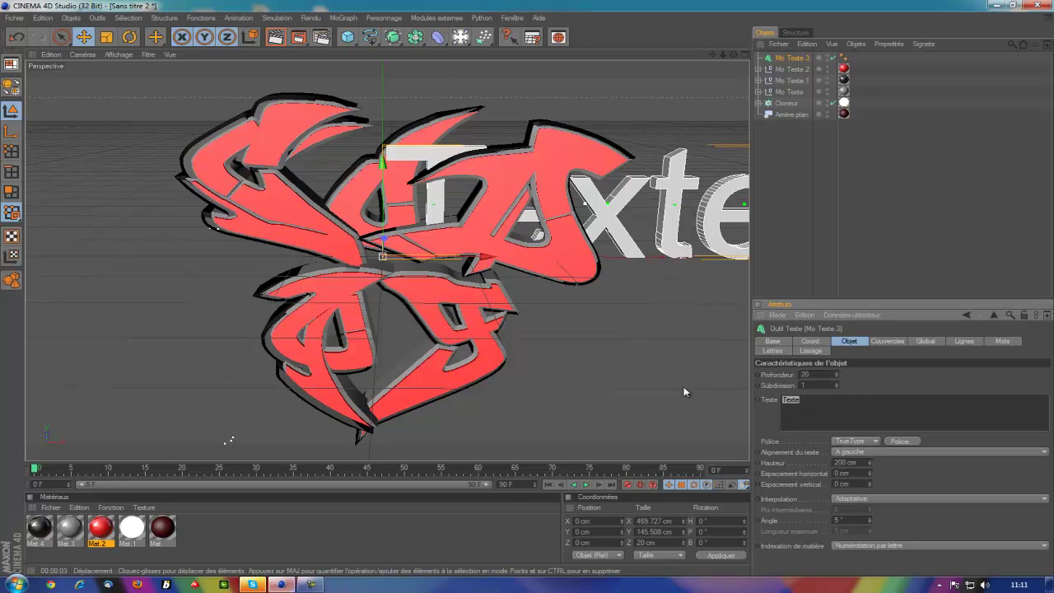
text(Co)
text(D)
click(800, 289)
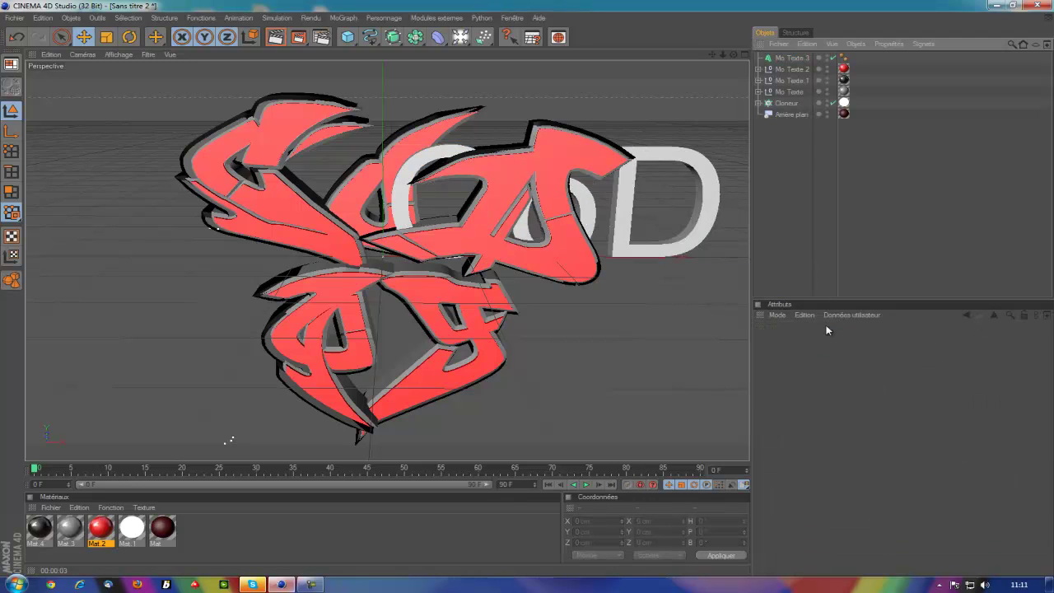
Set the Mo Texte 3 extrusion depth to 50.
click(761, 59)
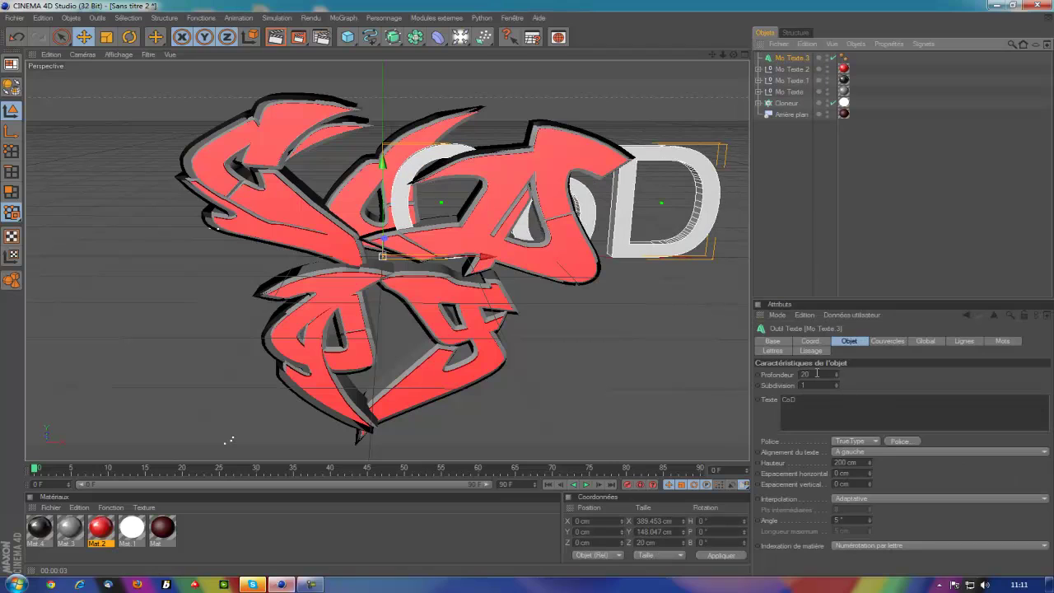
double_click(815, 373)
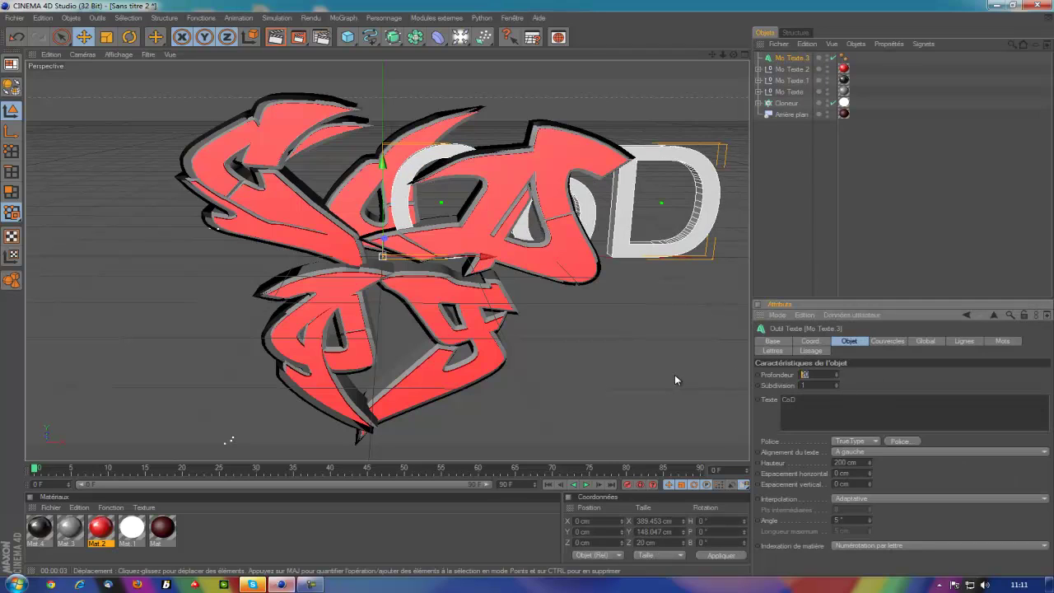
text(50)
key(Return)
click(810, 280)
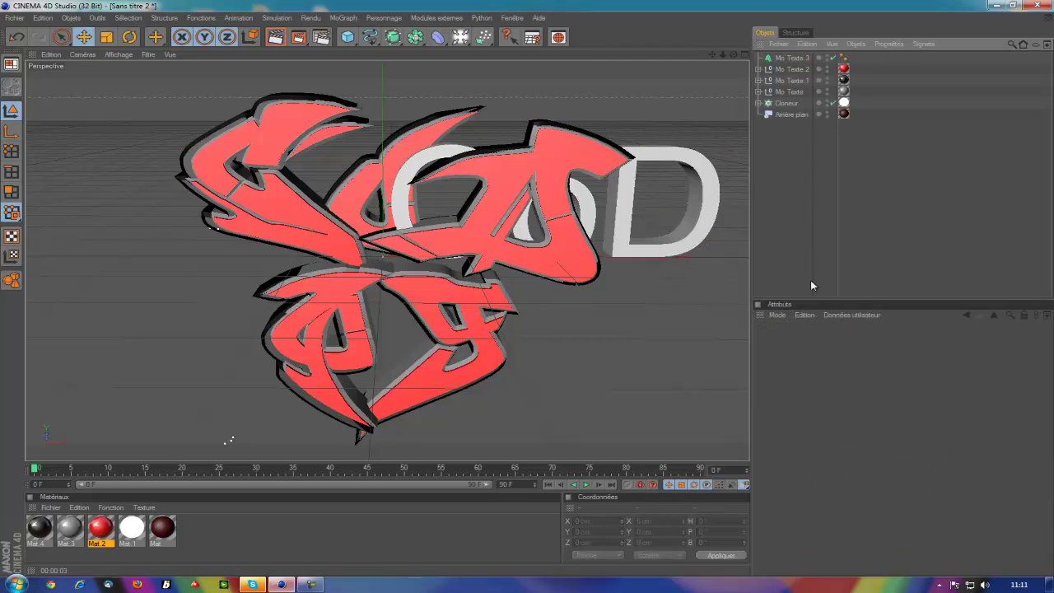
Switch Mo Texte 3's font to RASCONE ORIGINAL.
click(788, 58)
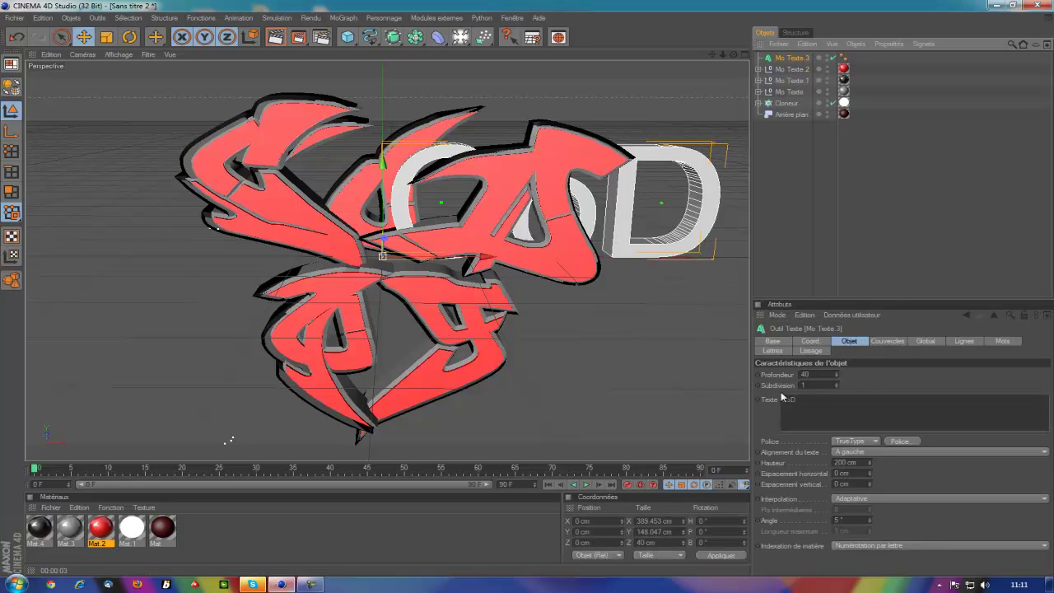
click(902, 440)
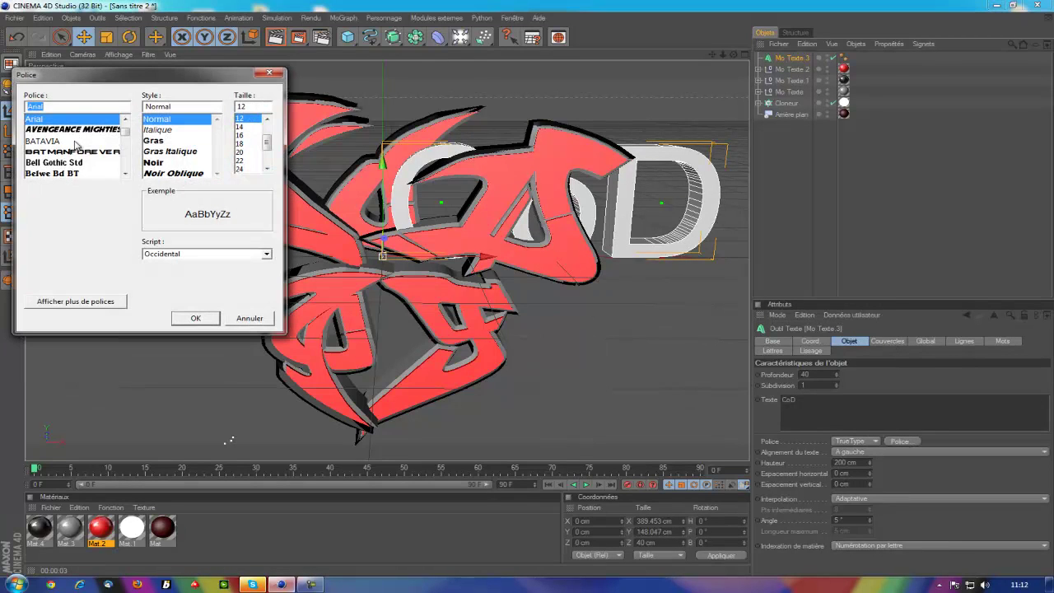
text(ra)
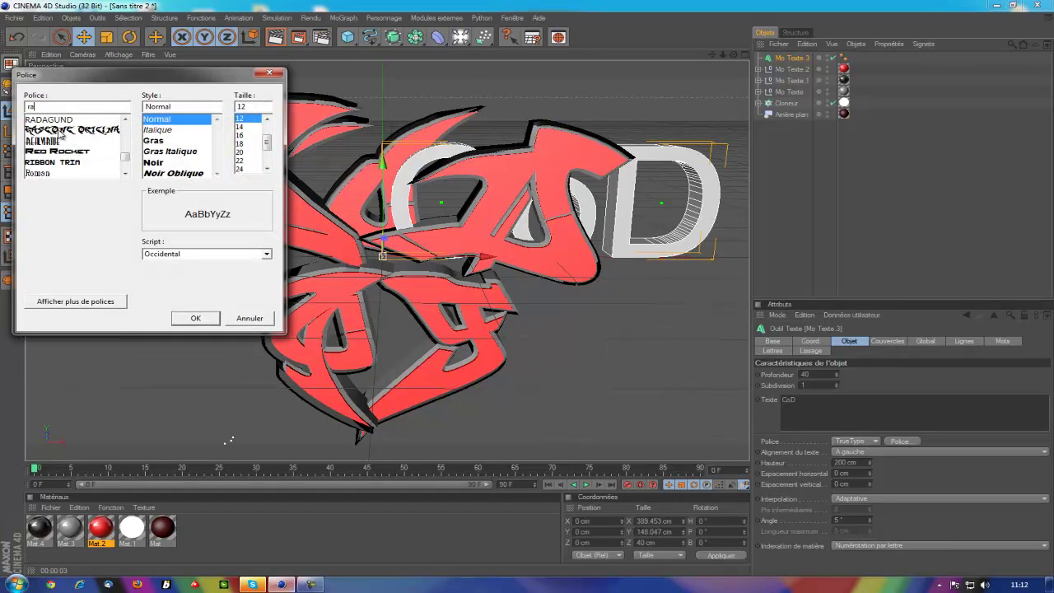
click(59, 129)
click(198, 317)
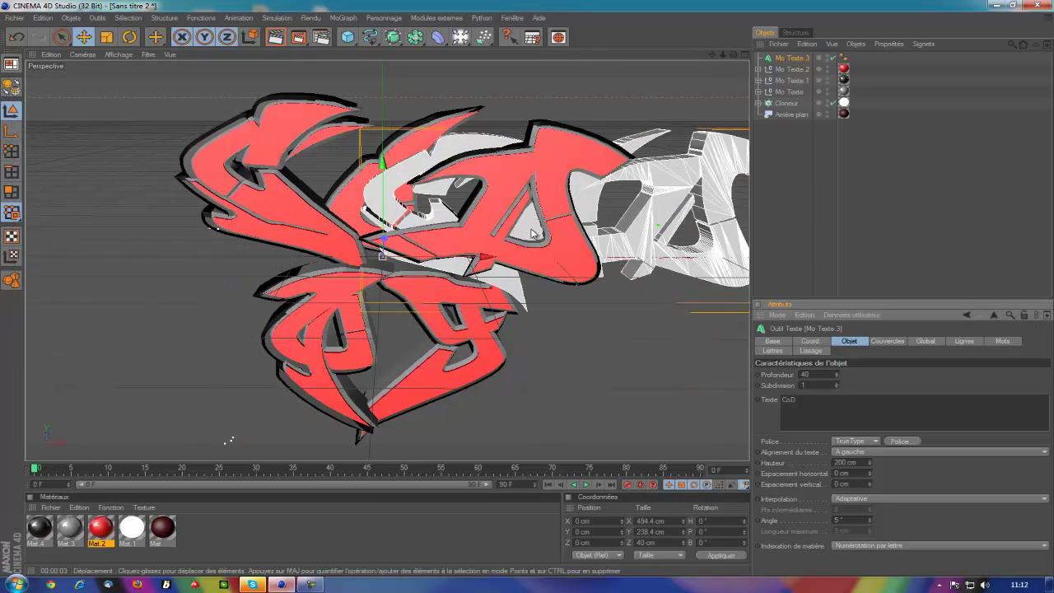
Slide the white text left and down over the red letters and enlarge it.
drag(461, 256, 432, 252)
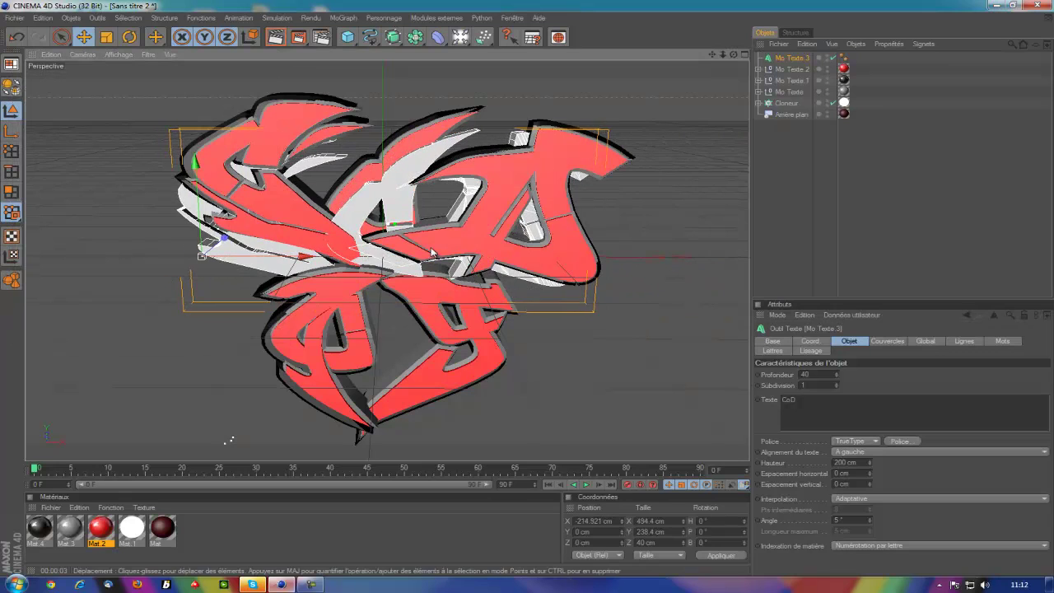
drag(196, 163, 197, 191)
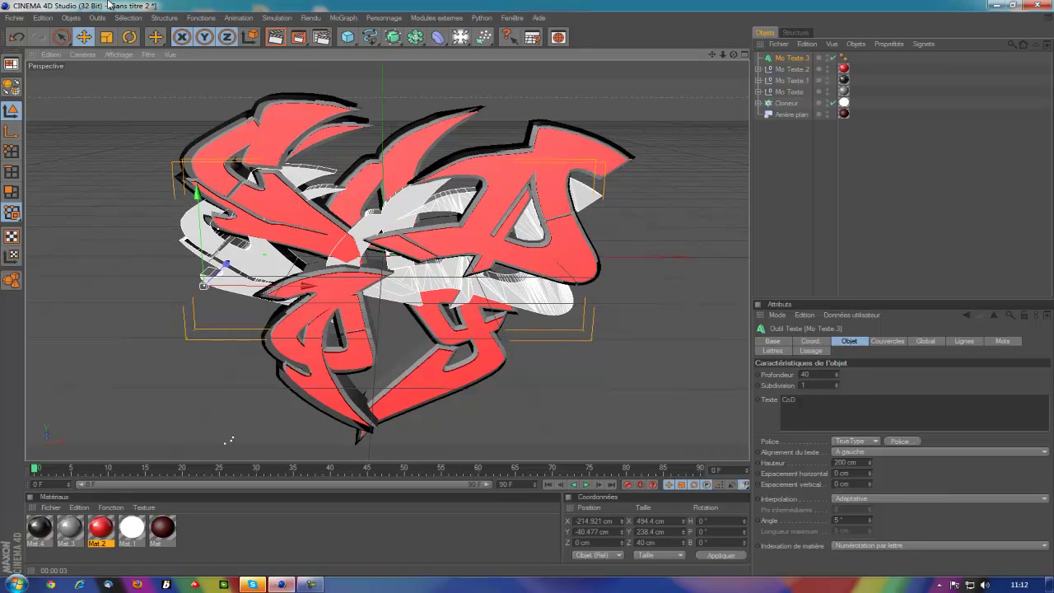
click(102, 43)
drag(533, 289, 642, 288)
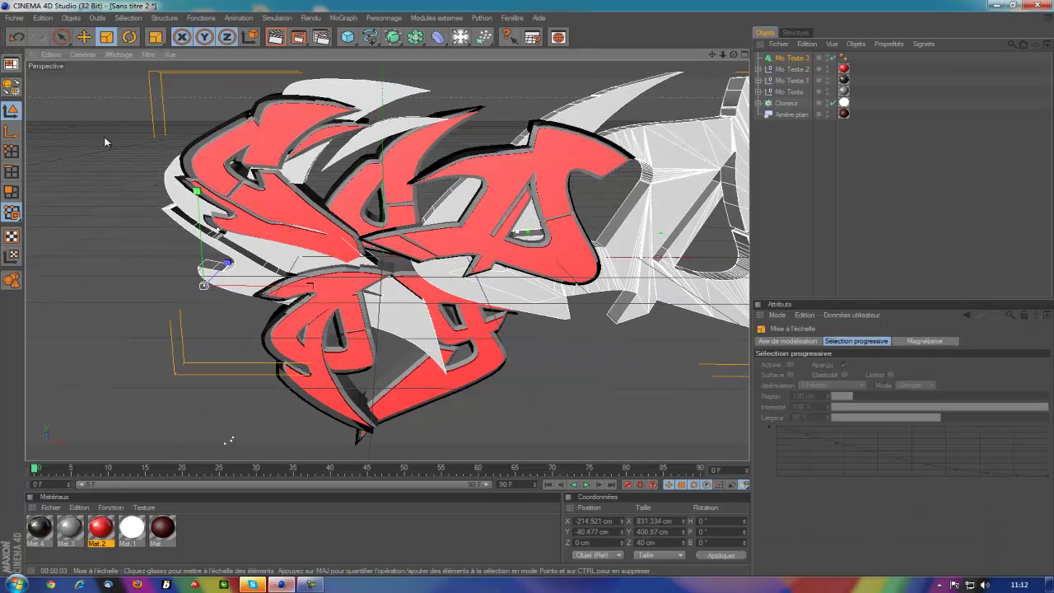
Move Mo Texte.3 to roughly X -322, Y -80, Z 78 cm and orbit to check the layering.
scroll(81, 96, down, 1)
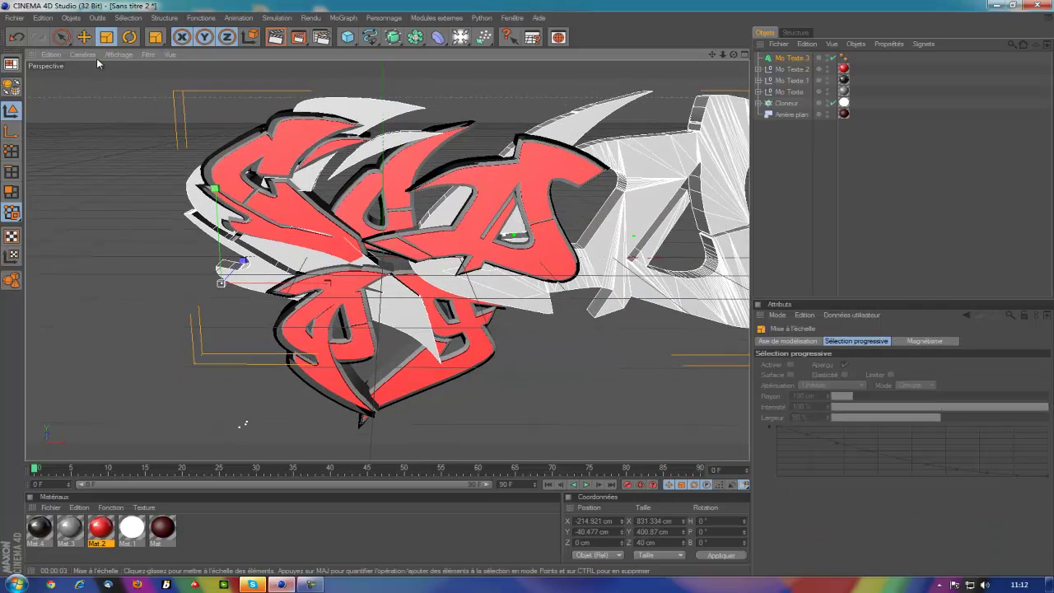
click(84, 37)
drag(327, 286, 541, 273)
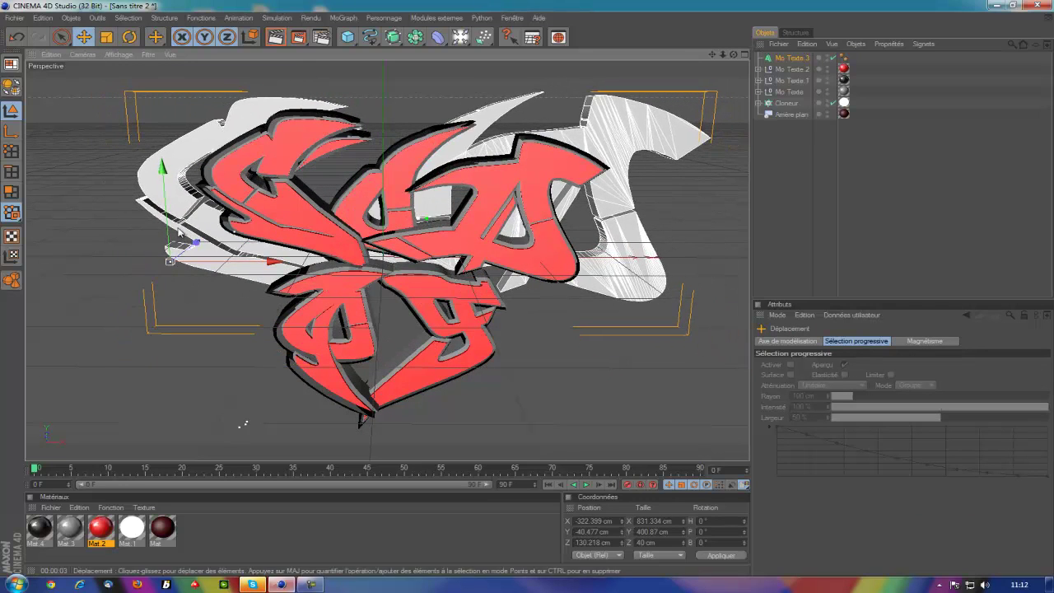
mouse_move(173, 219)
mouse_down()
mouse_move(529, 293)
mouse_move(390, 212)
mouse_up()
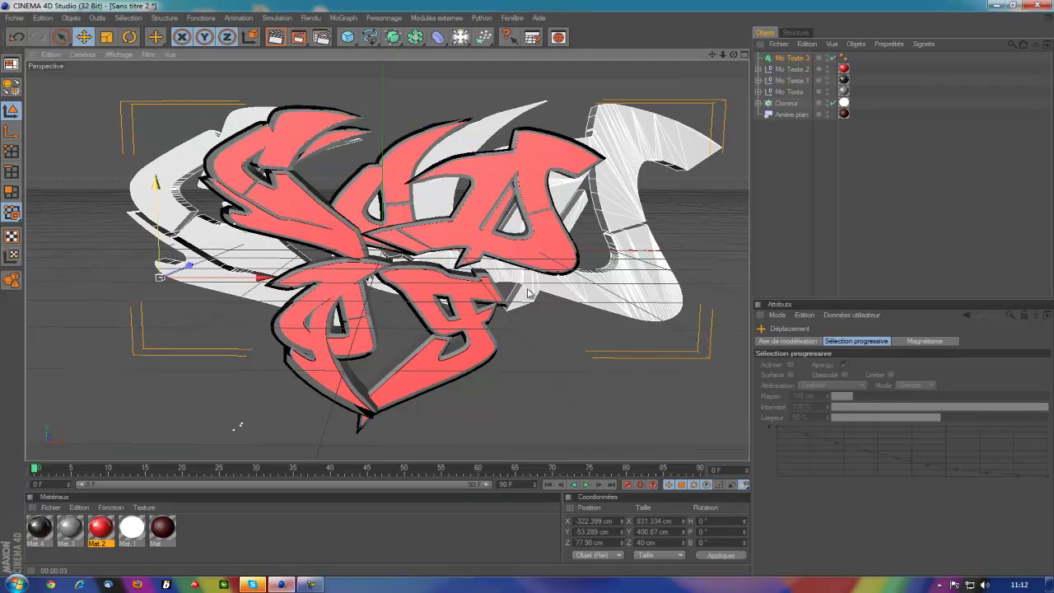
drag(154, 185, 156, 204)
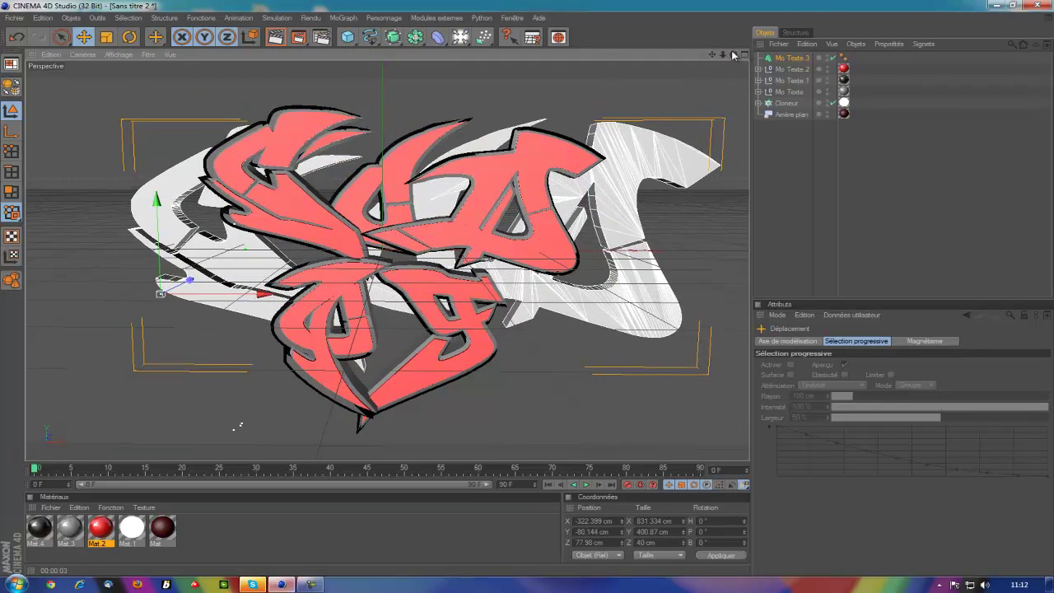
drag(732, 55, 529, 293)
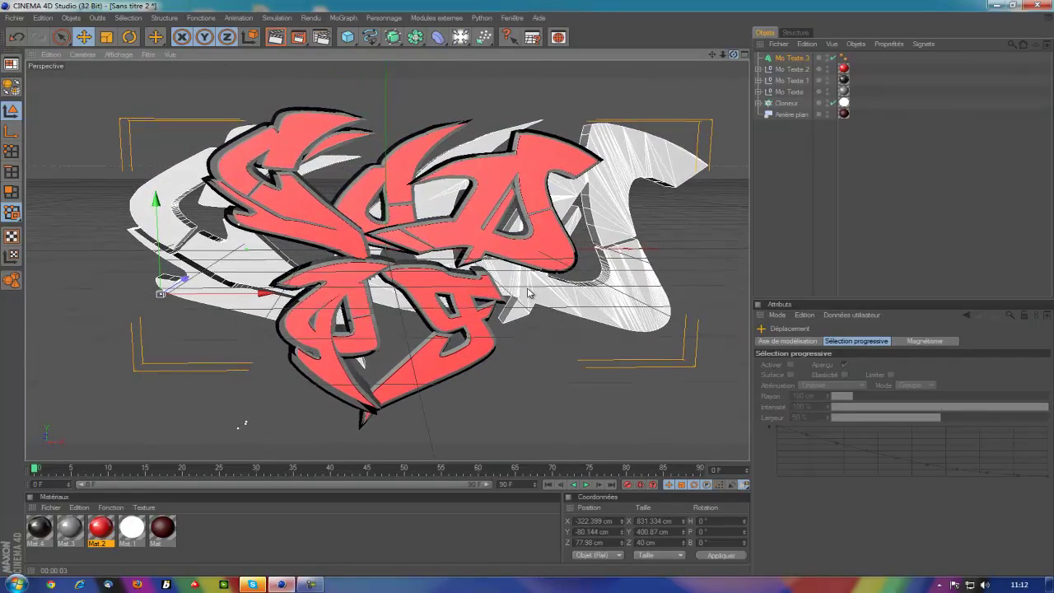
drag(529, 292, 520, 286)
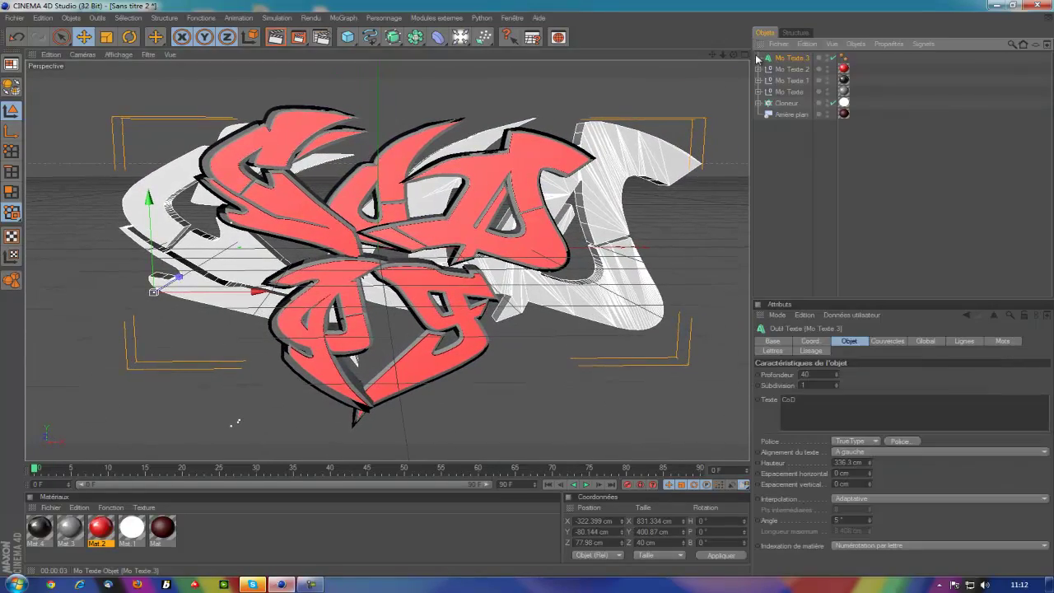
Shatter the white Mo Texte 3 into 15 random pieces with the Thrausi plugin, then close Thrausi.
click(437, 21)
click(516, 65)
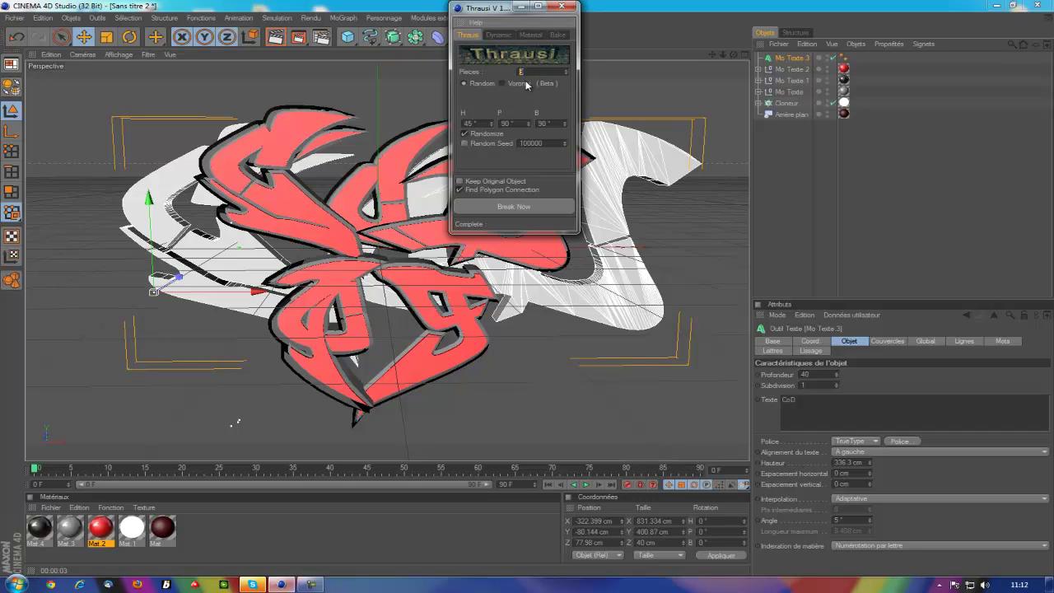
text(15)
click(497, 204)
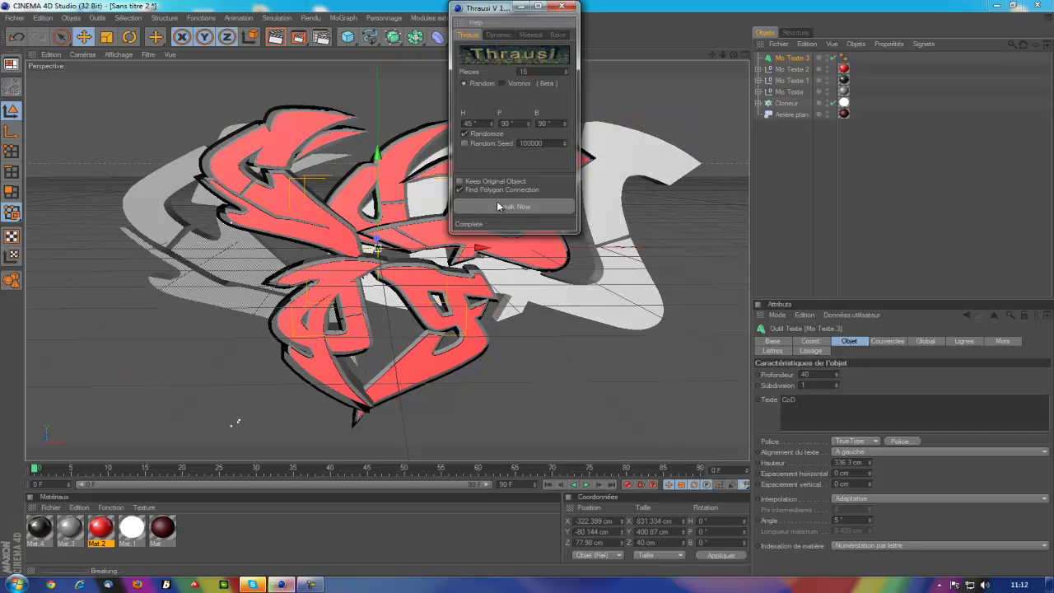
click(563, 10)
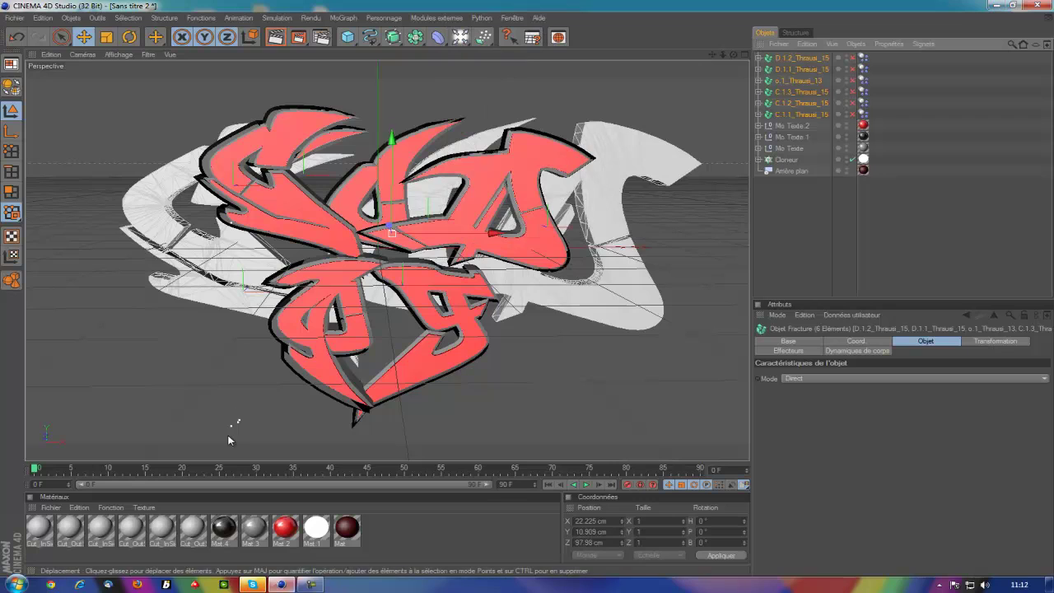
Delete the generated Cut materials and add an Explosion deformer to the scene.
click(40, 536)
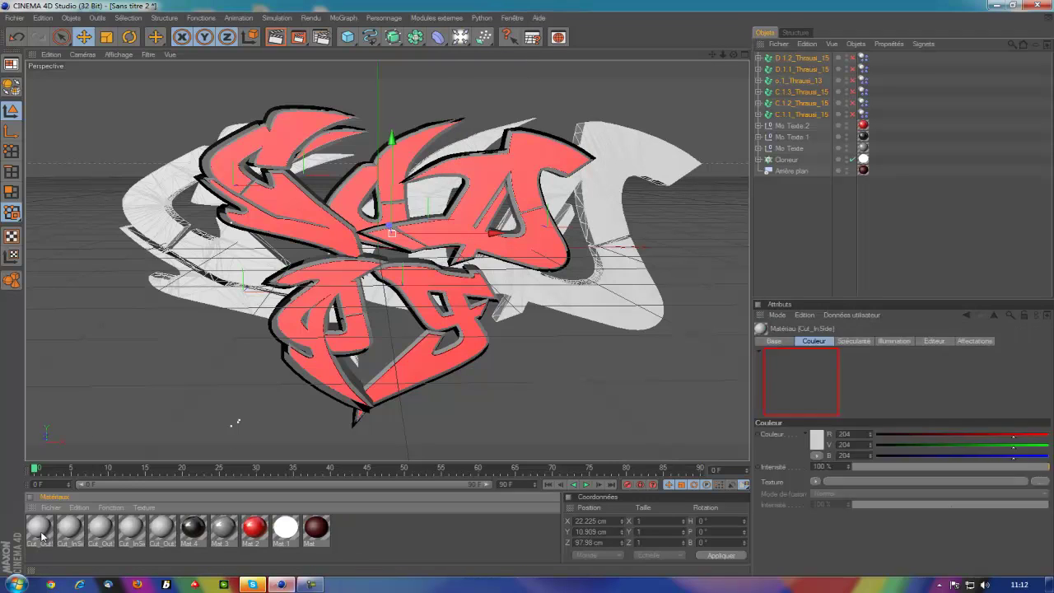
key(Delete)
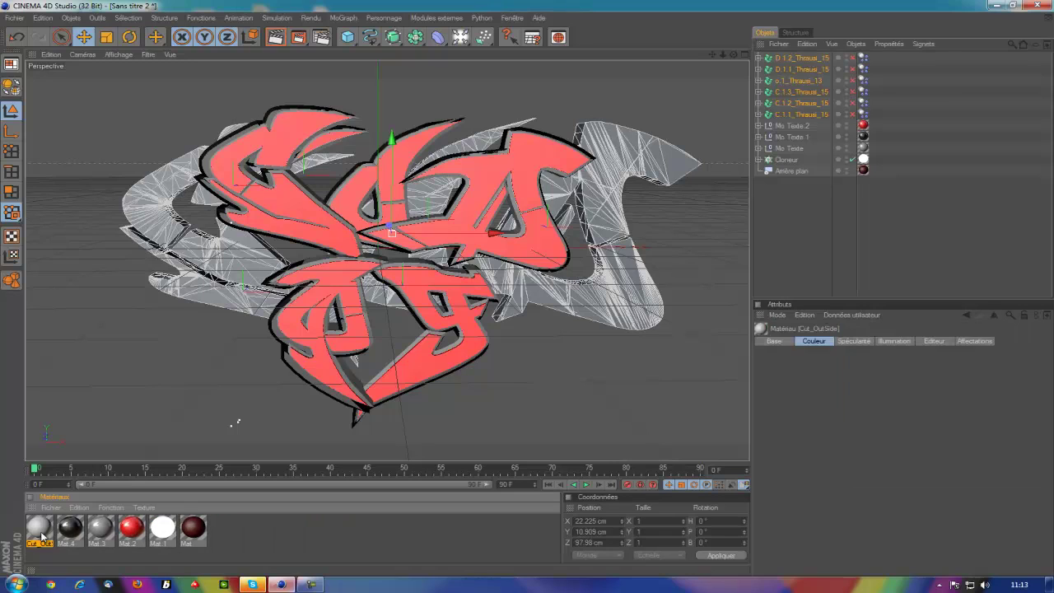
key(Delete)
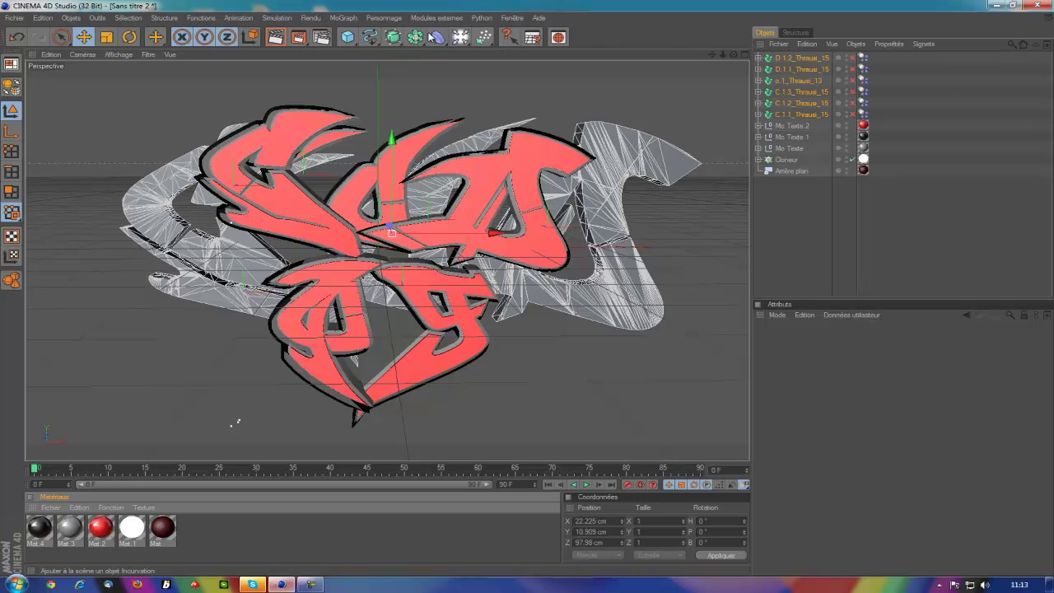
drag(438, 37, 684, 72)
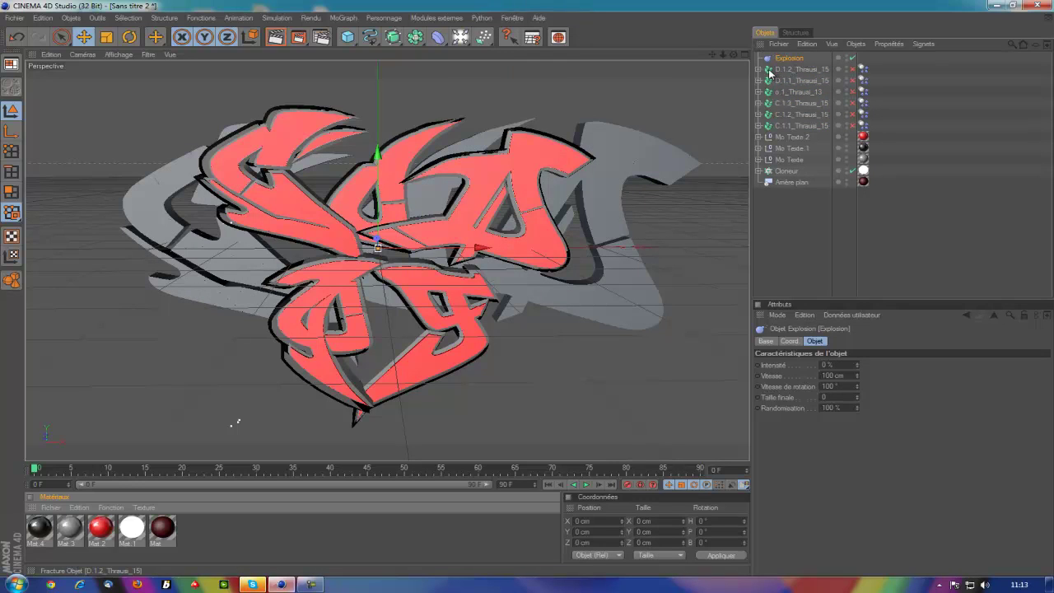
Nest the Explosion deformer under the D.1.2_Thrausi_15 fracture group and expand it.
click(803, 72)
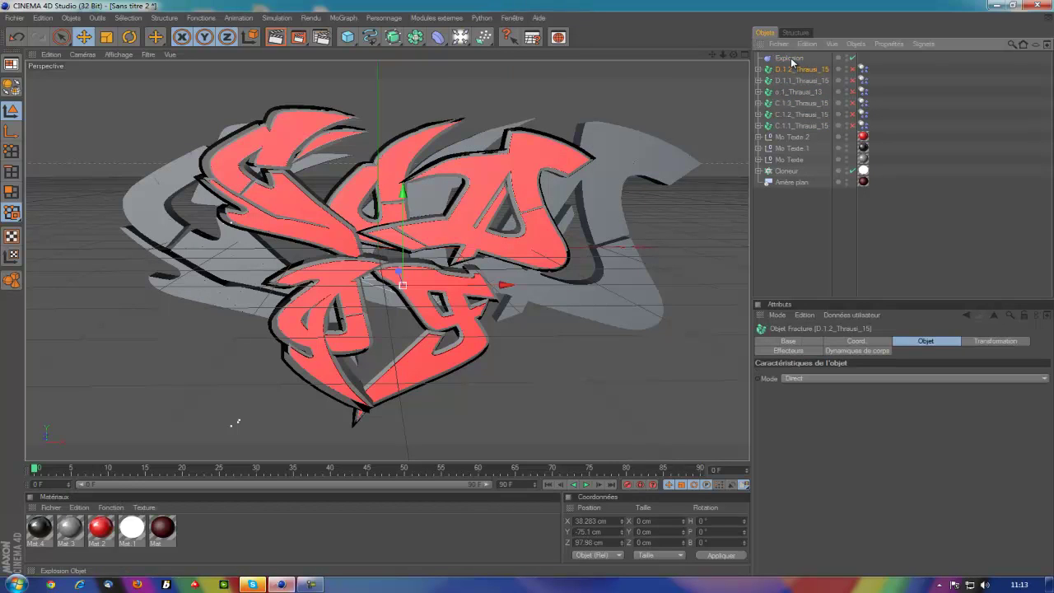
click(790, 59)
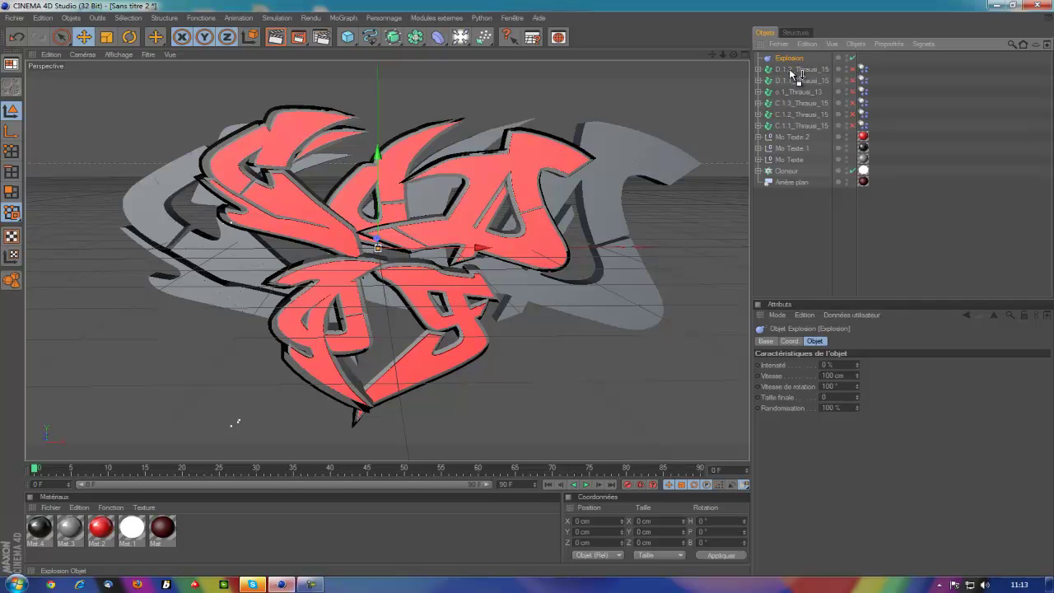
drag(792, 75, 792, 72)
click(758, 60)
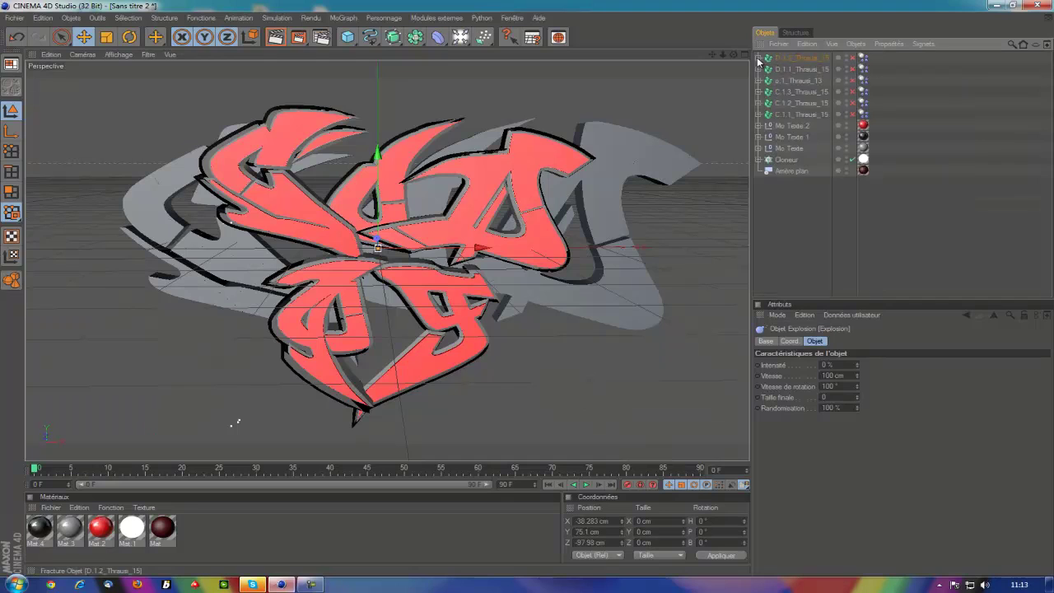
click(778, 57)
click(758, 57)
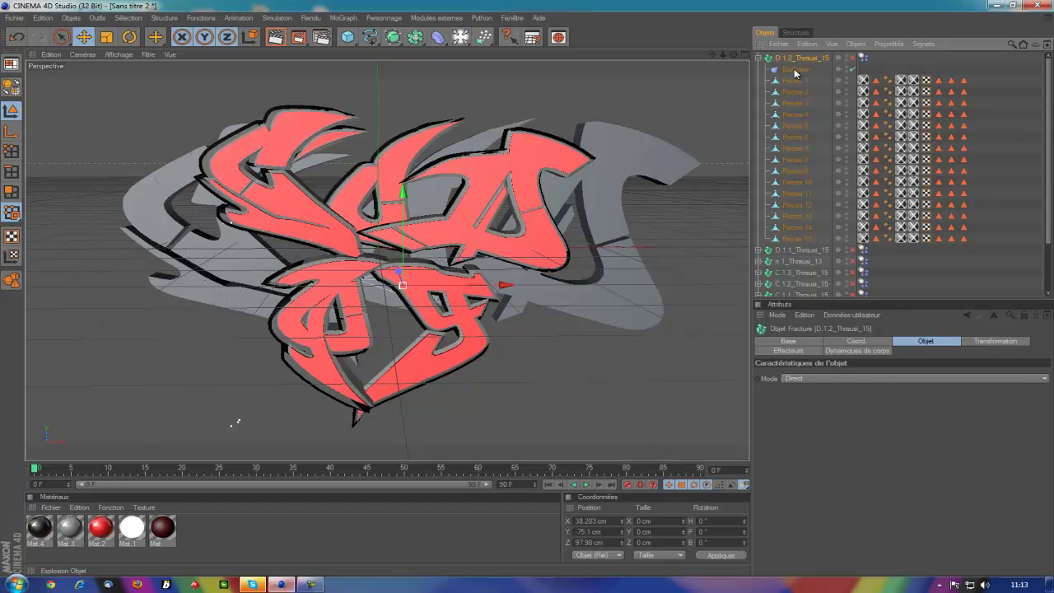
ctrl+click(794, 71)
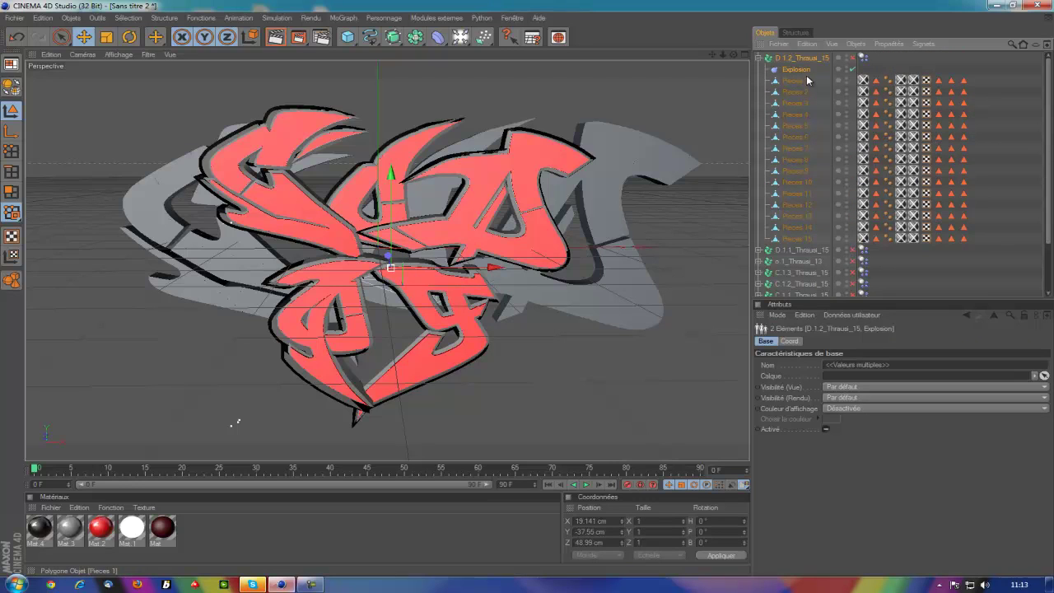
Try moving the selected fracture objects, undoing the wrong nesting under Explosion.
drag(802, 71, 805, 254)
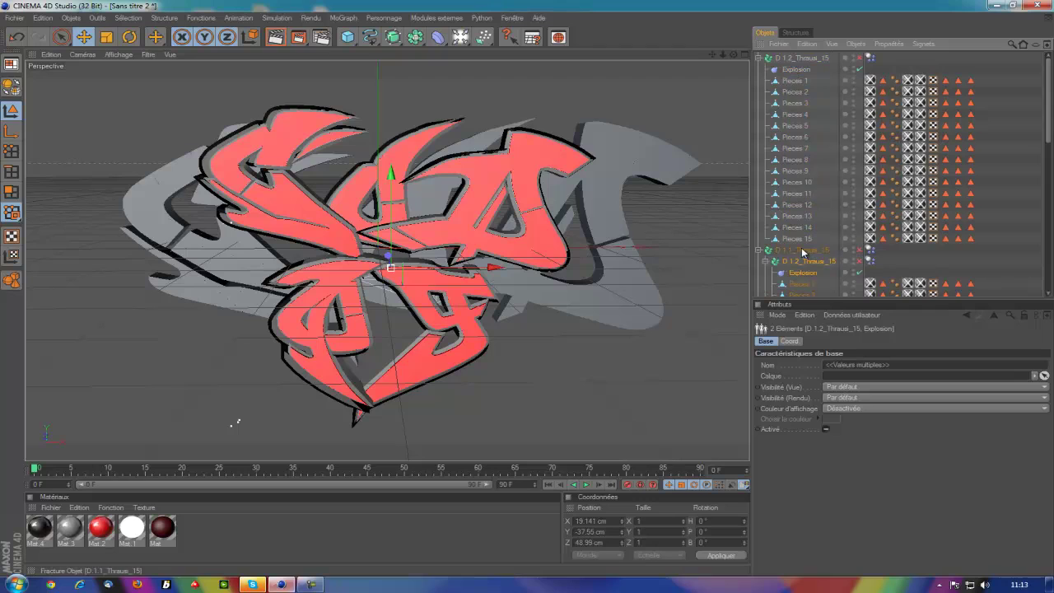
click(758, 59)
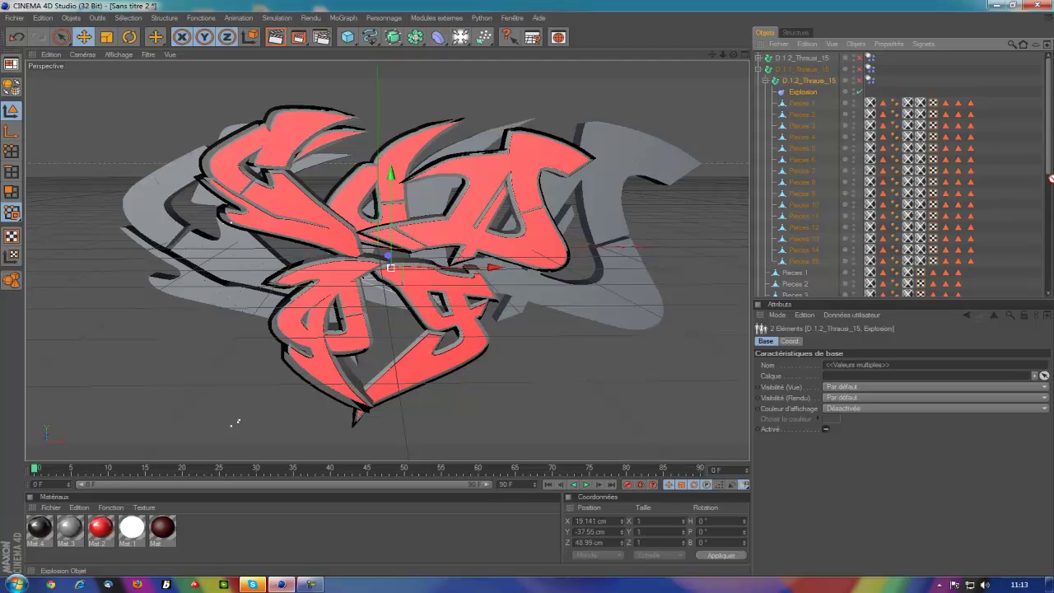
drag(1037, 164, 779, 96)
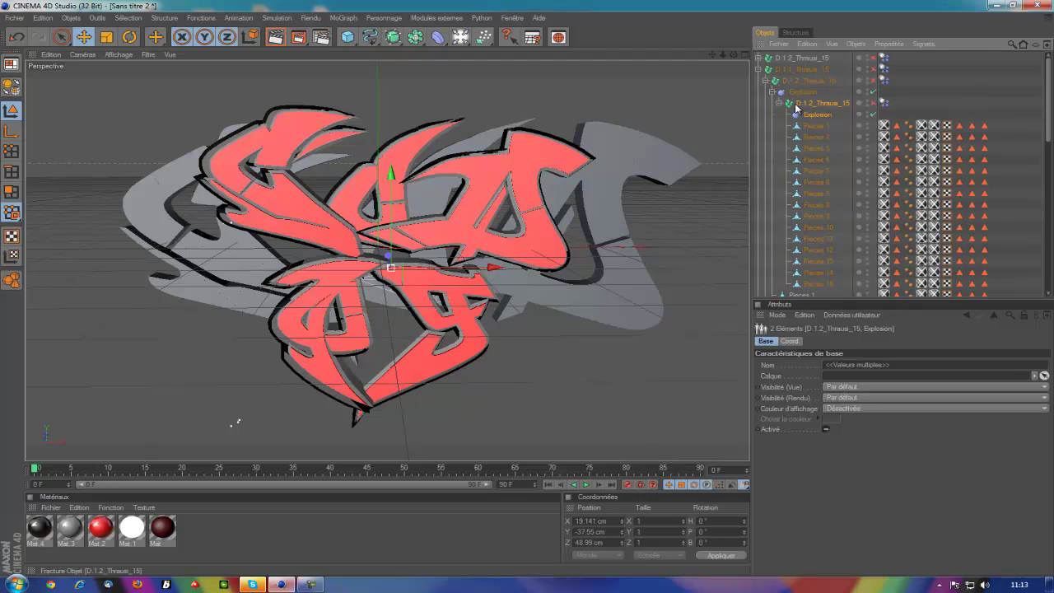
click(17, 36)
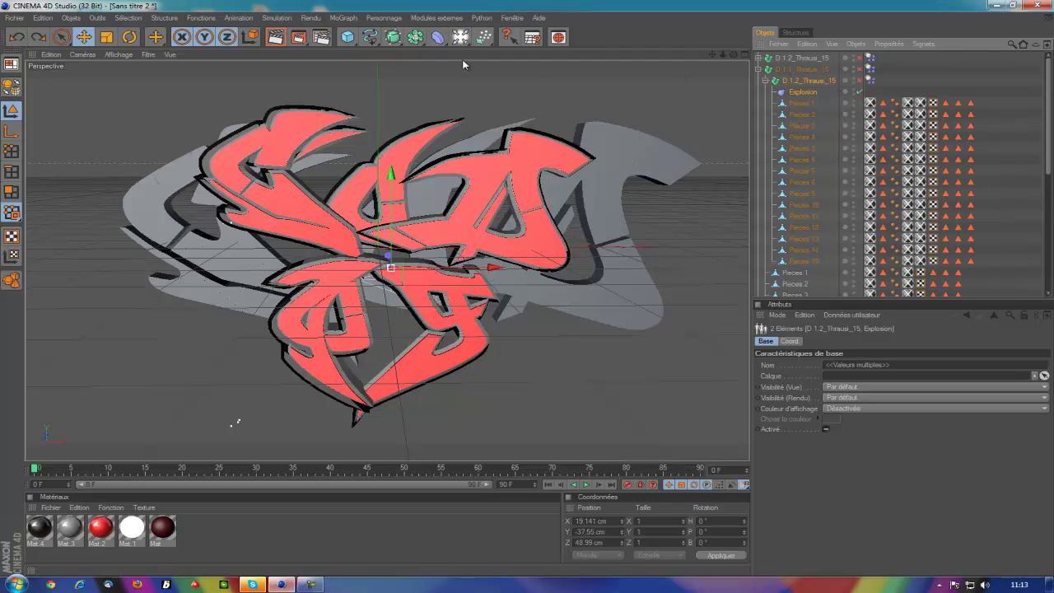
scroll(860, 136, down, 1)
scroll(859, 137, down, 4)
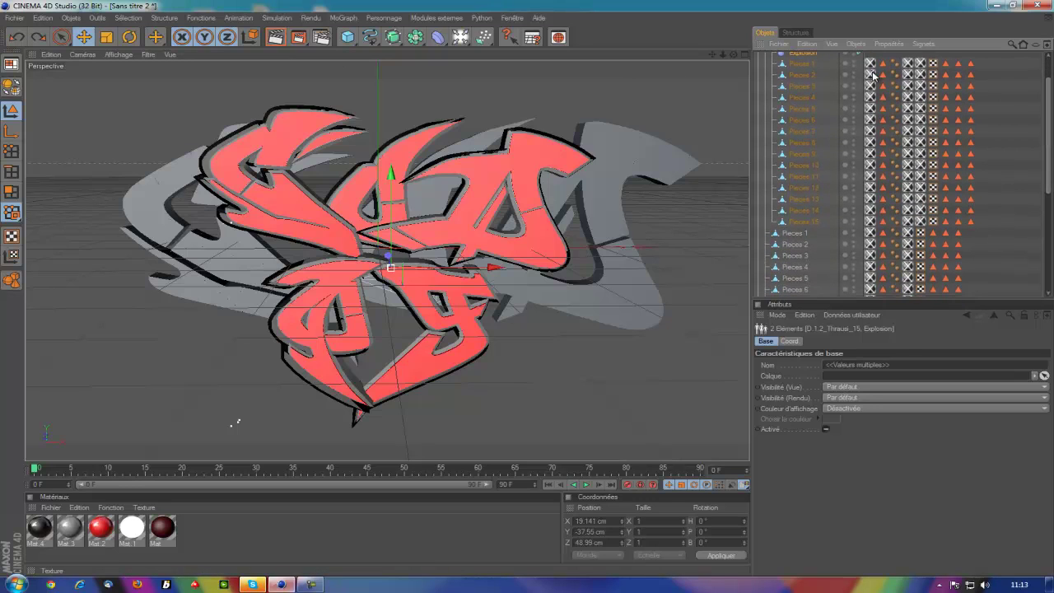
scroll(860, 137, up, 5)
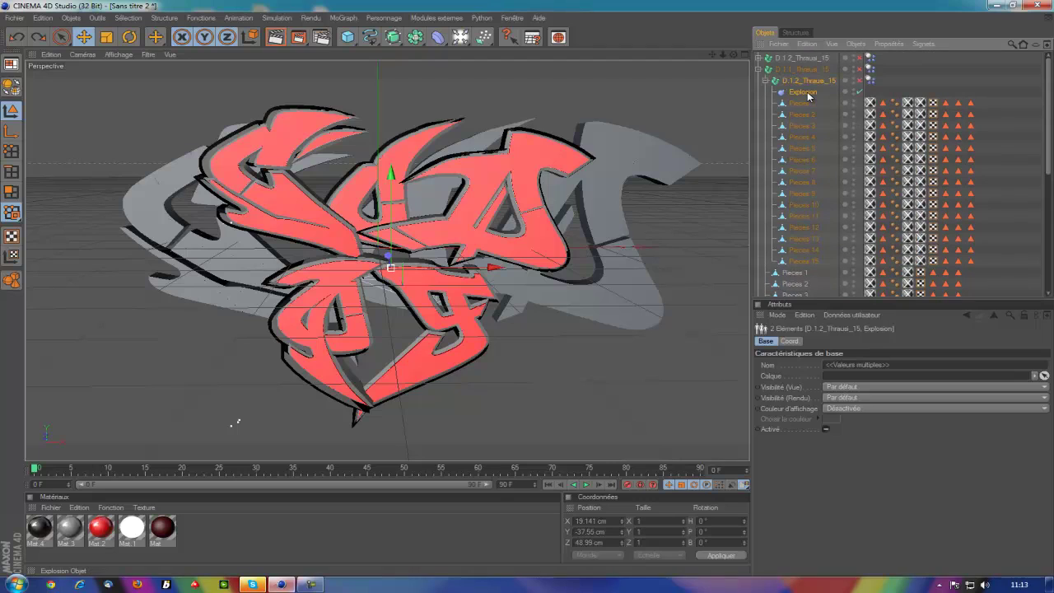
mouse_move(807, 95)
mouse_down()
mouse_move(789, 100)
mouse_move(798, 95)
mouse_move(787, 89)
mouse_up()
Undo the duplicate under o.1_Thrausi_13 and put Explosion back inside the D.1.2 fracture group.
click(758, 70)
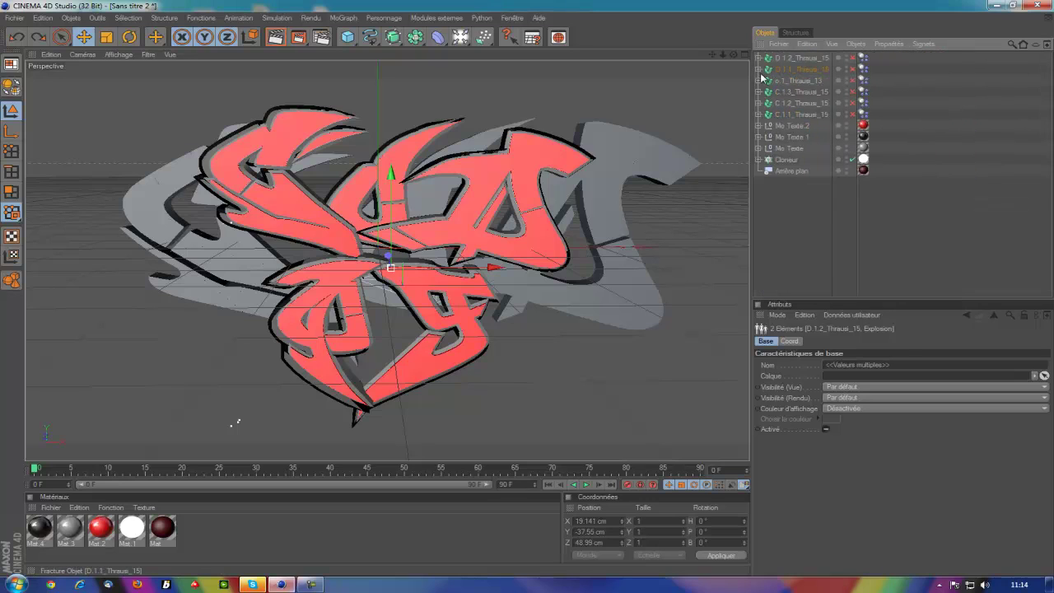
click(758, 59)
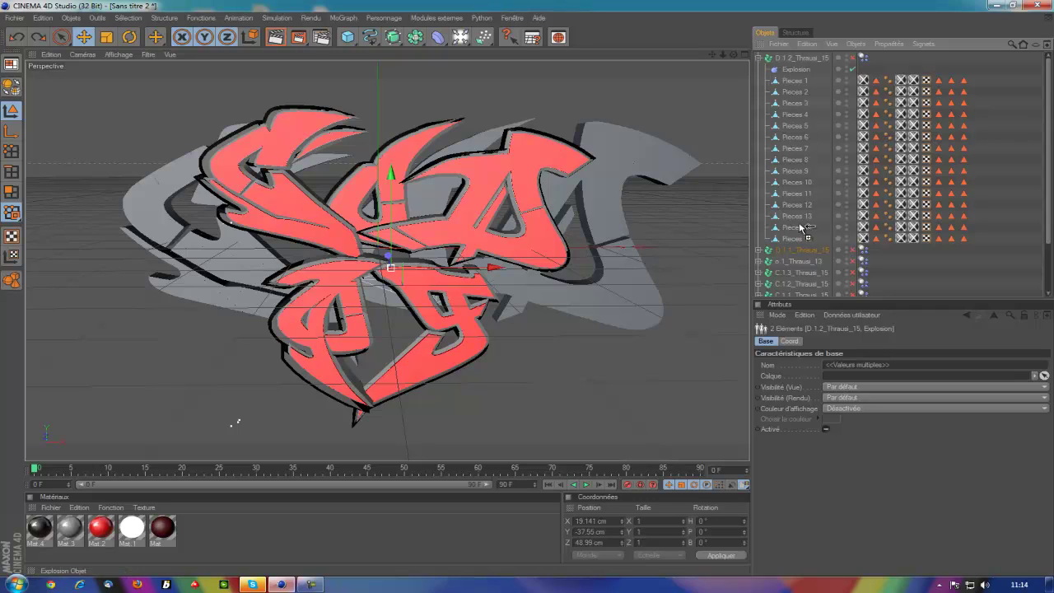
ctrl+drag(793, 74, 801, 265)
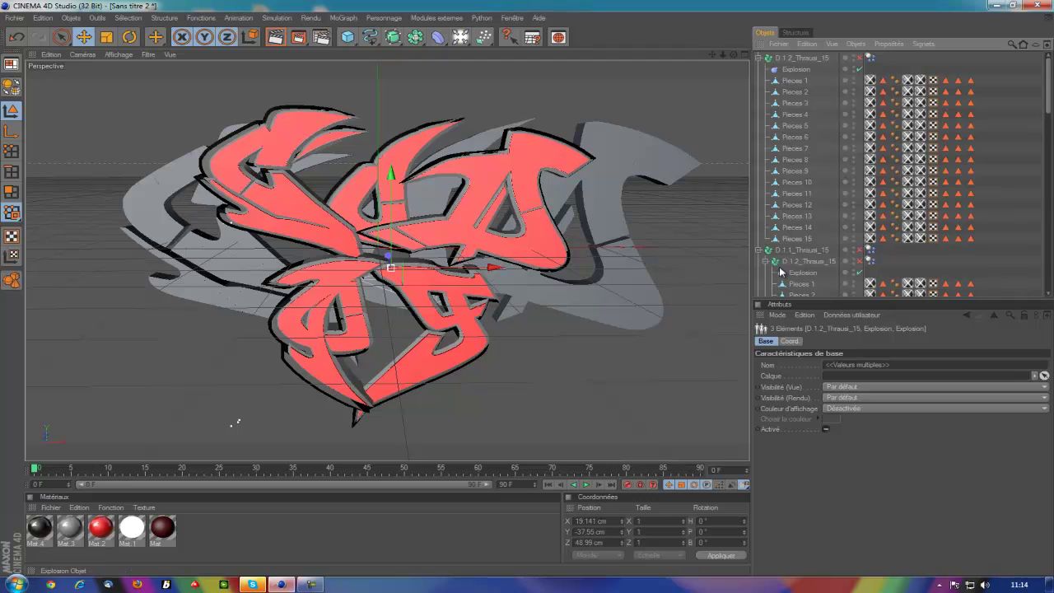
click(15, 37)
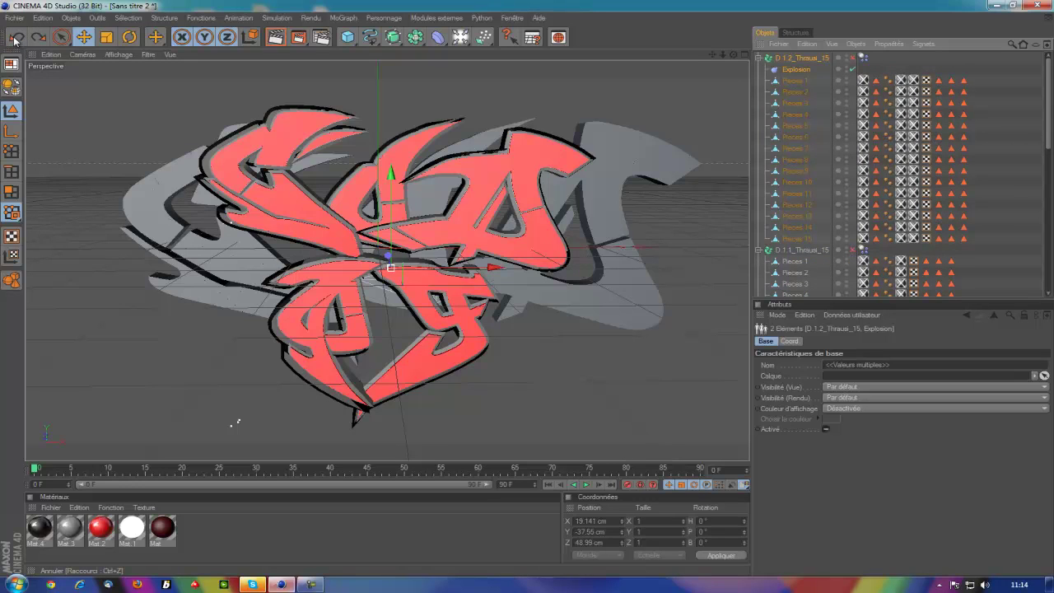
click(15, 37)
click(16, 37)
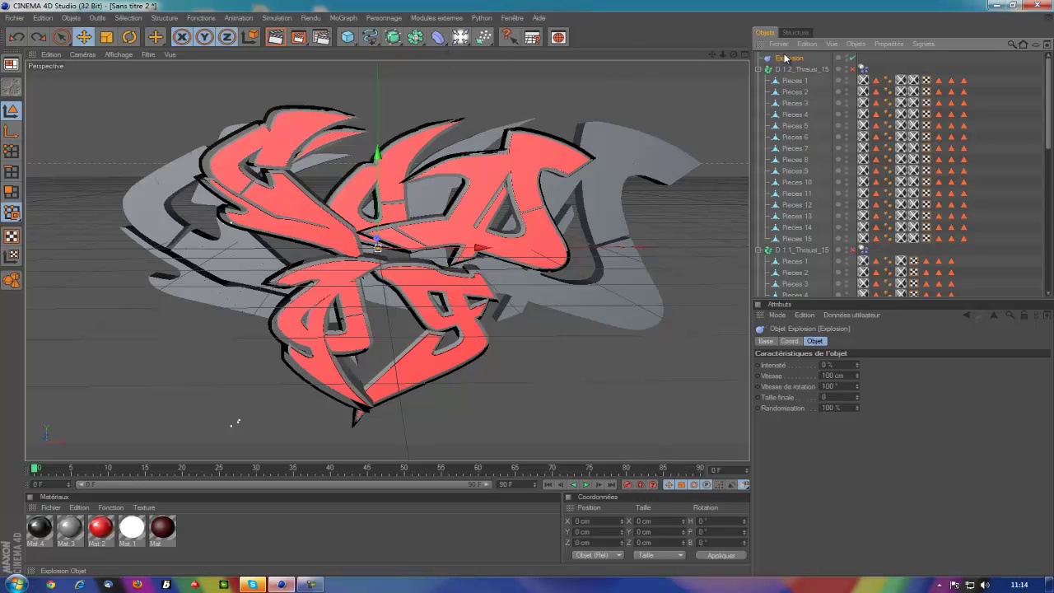
drag(792, 60, 795, 73)
Copy the Explosion deformer into the o.1_Thrausi_13, C.1.3 and C.1.2 fracture groups.
scroll(1050, 123, down, 1)
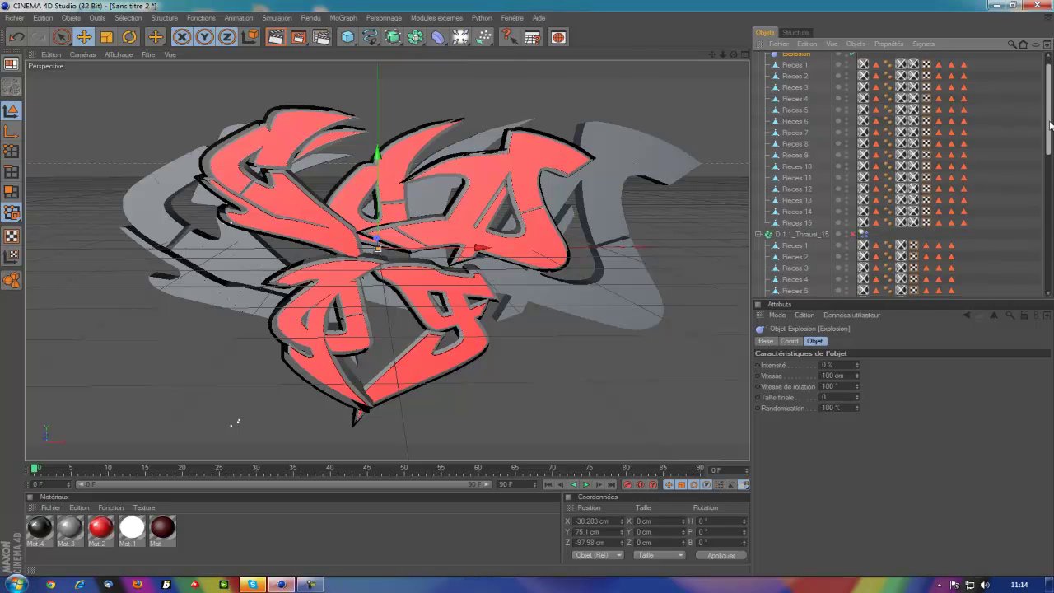
scroll(1049, 124, up, 1)
drag(812, 59, 807, 241)
scroll(897, 167, down, 5)
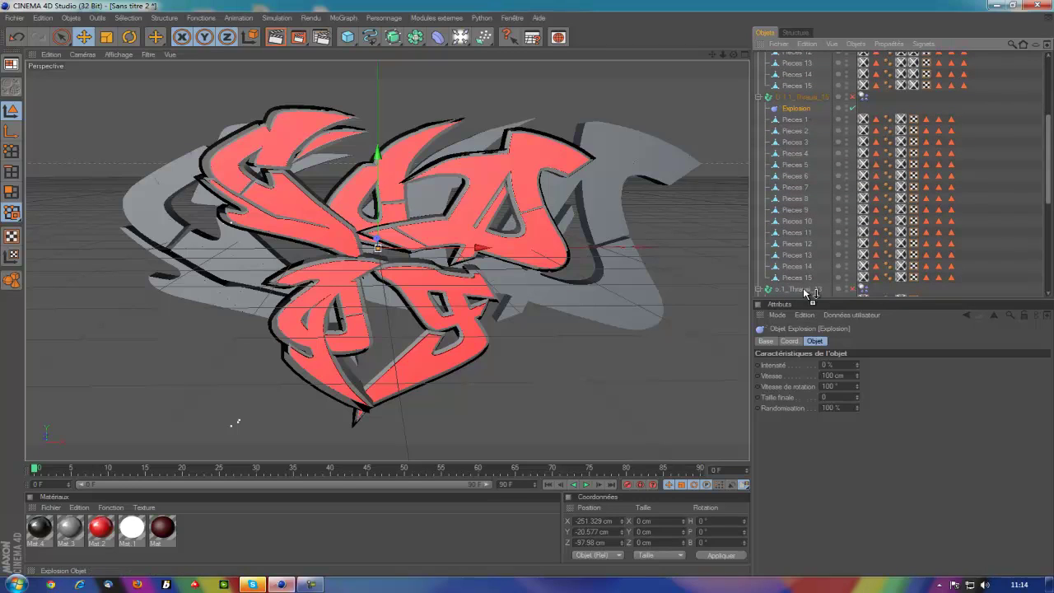
click(803, 290)
drag(1050, 176, 1051, 247)
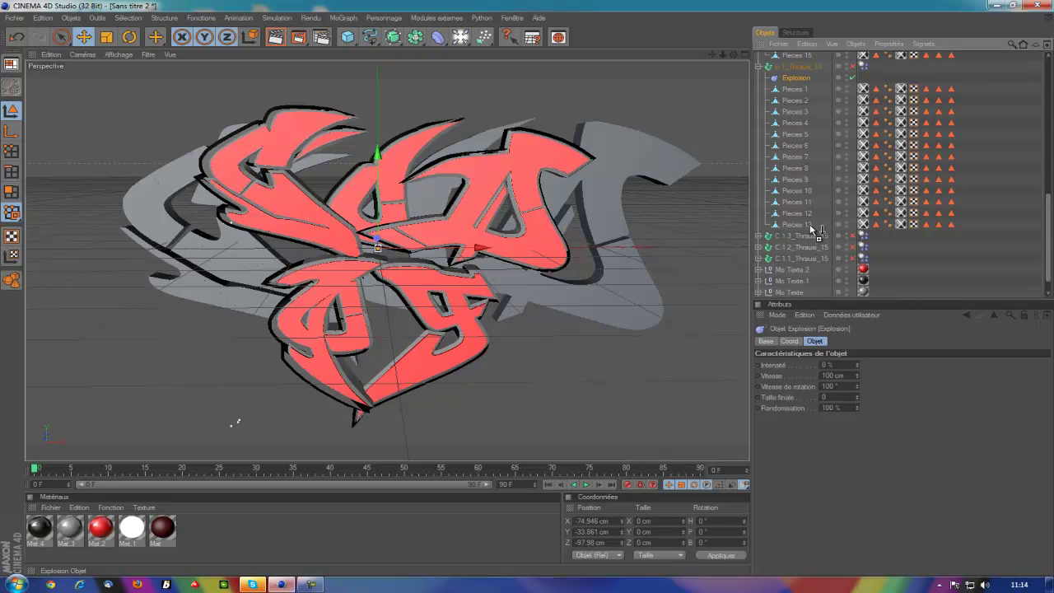
click(814, 245)
drag(1050, 198, 1050, 247)
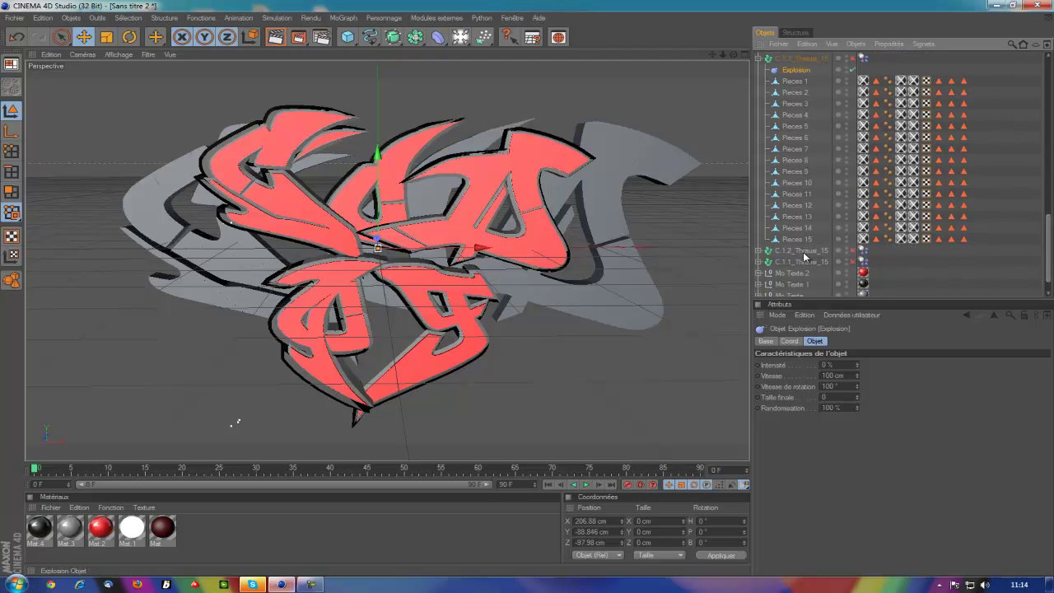
ctrl+drag(805, 248, 805, 251)
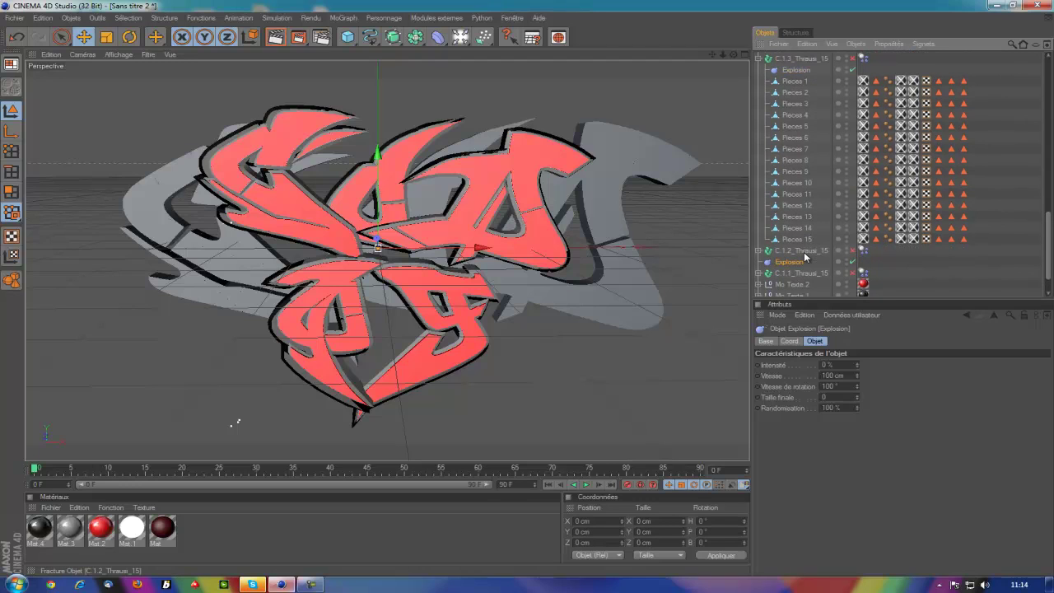
Restore the C.1.2 copy and copy the Explosion deformer into the C.1.1 fracture group.
click(15, 37)
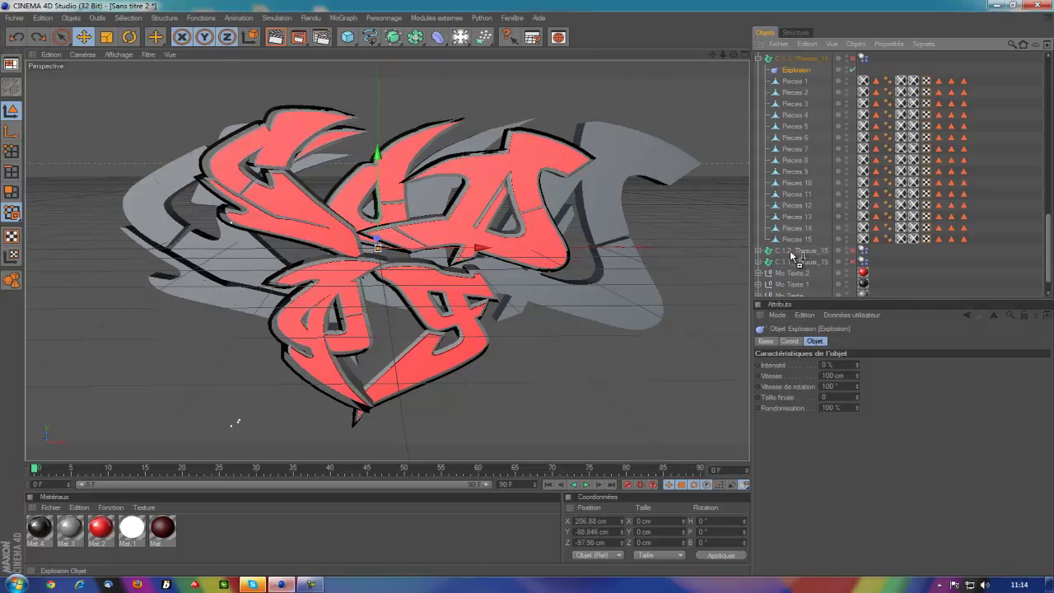
key(ctrl+y)
scroll(786, 214, down, 3)
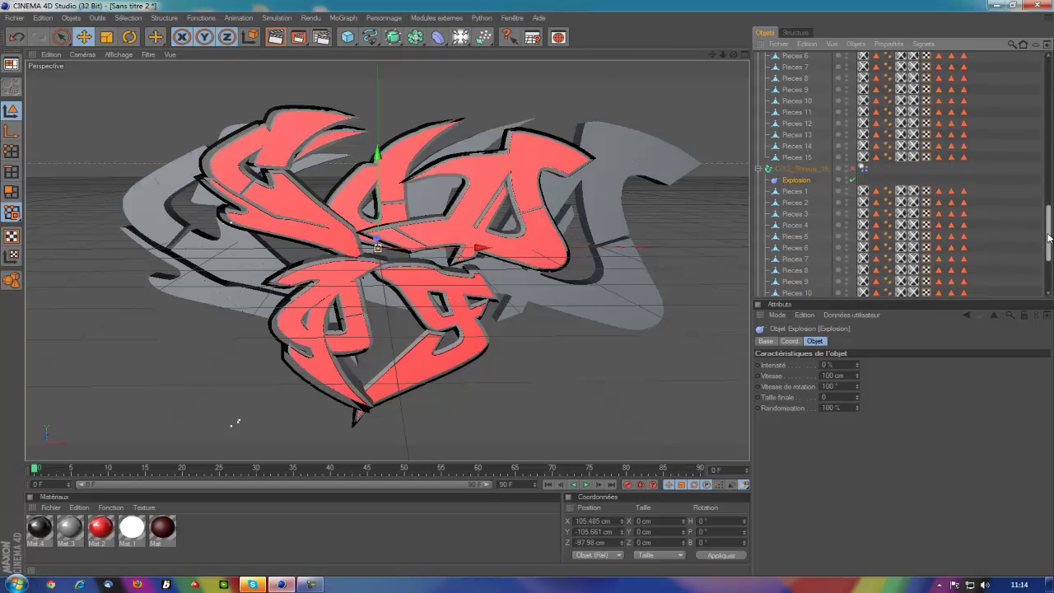
mouse_move(1048, 228)
mouse_down()
mouse_move(1050, 262)
mouse_move(1049, 252)
mouse_up()
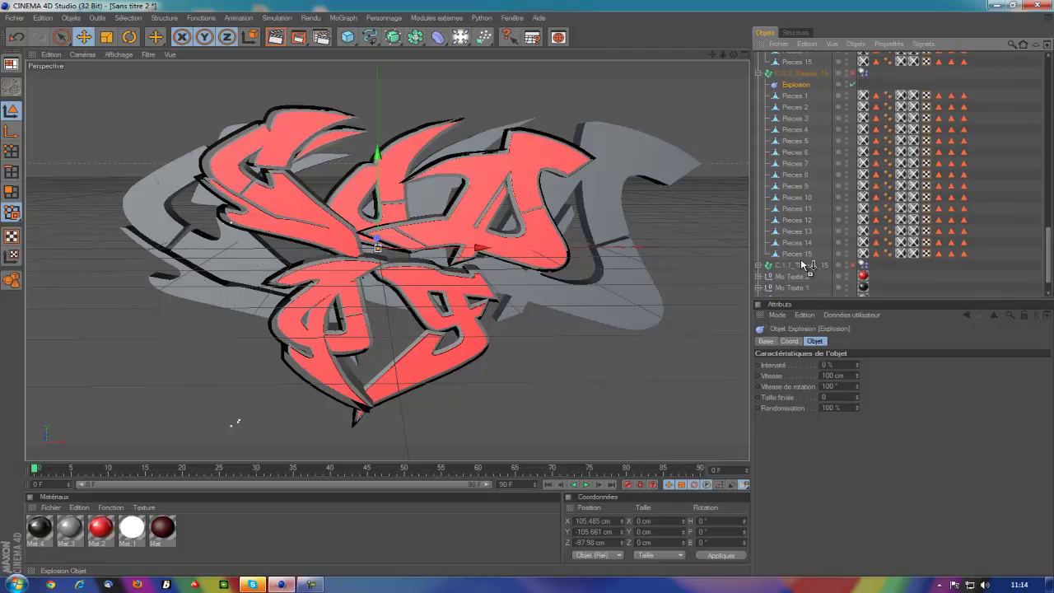
ctrl+drag(803, 270, 801, 268)
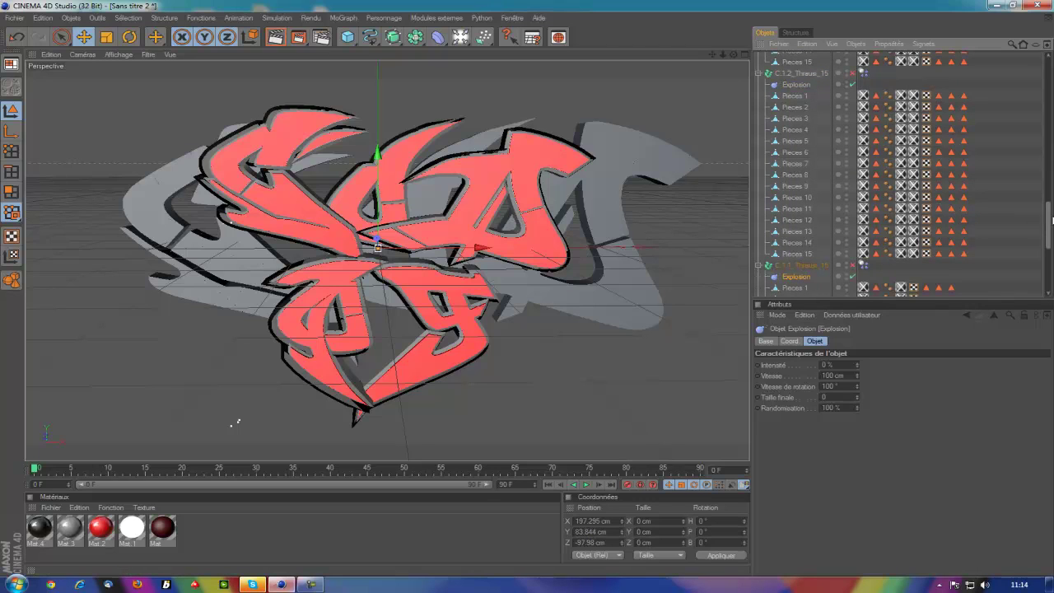
Select all six Explosion deformers together.
scroll(861, 254, up, 5)
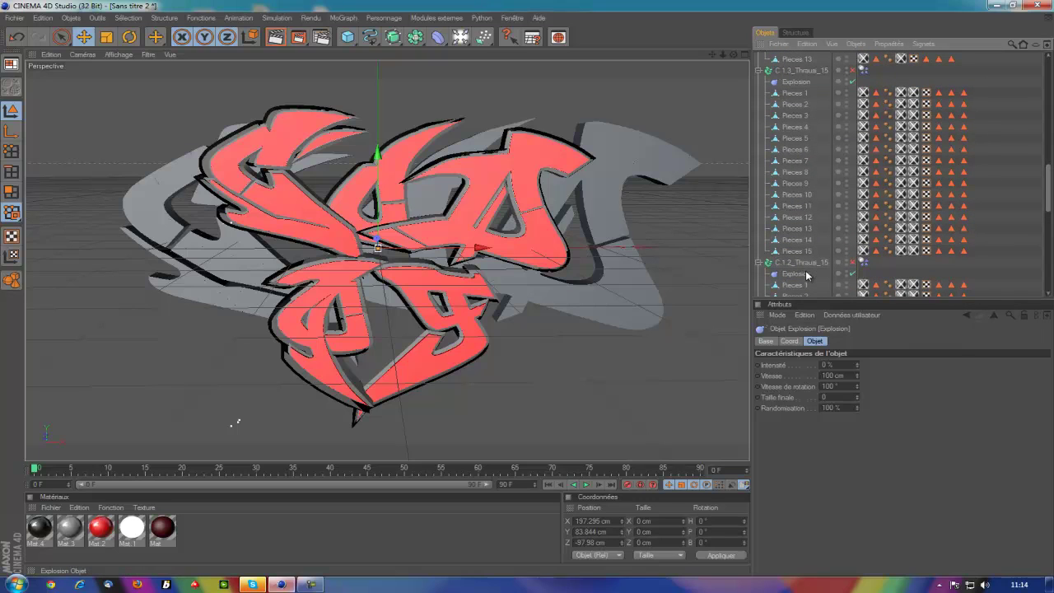
ctrl+click(807, 274)
drag(1043, 193, 1043, 160)
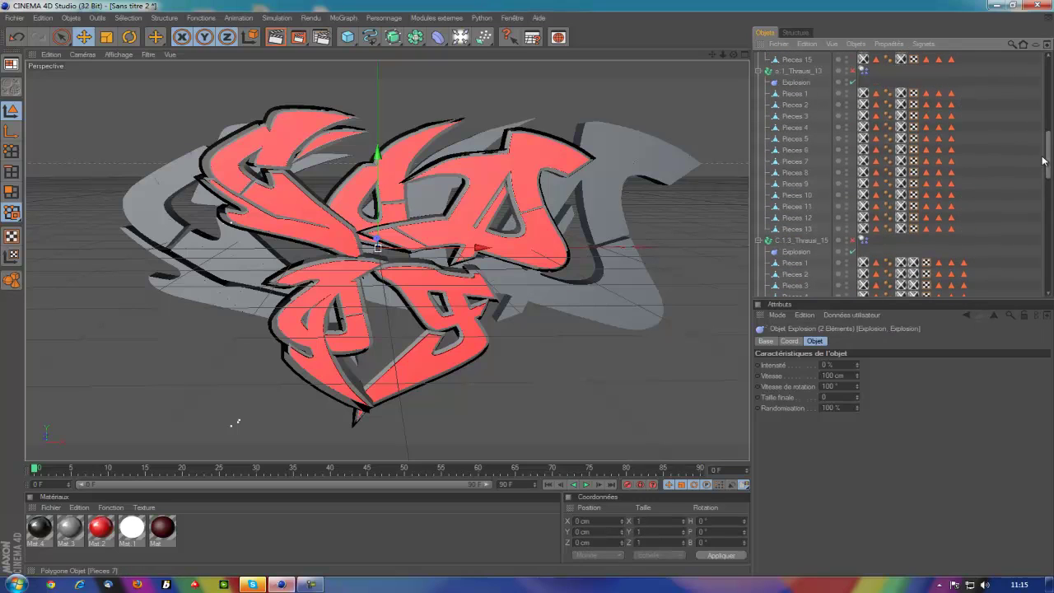
ctrl+click(797, 252)
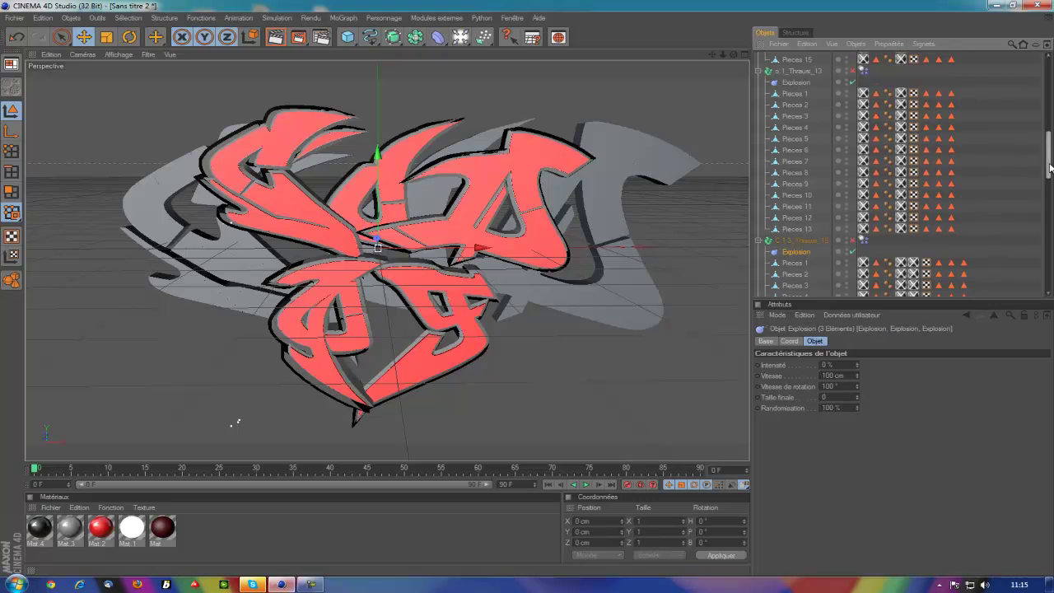
drag(1048, 167, 1049, 87)
ctrl+click(797, 250)
ctrl+click(796, 224)
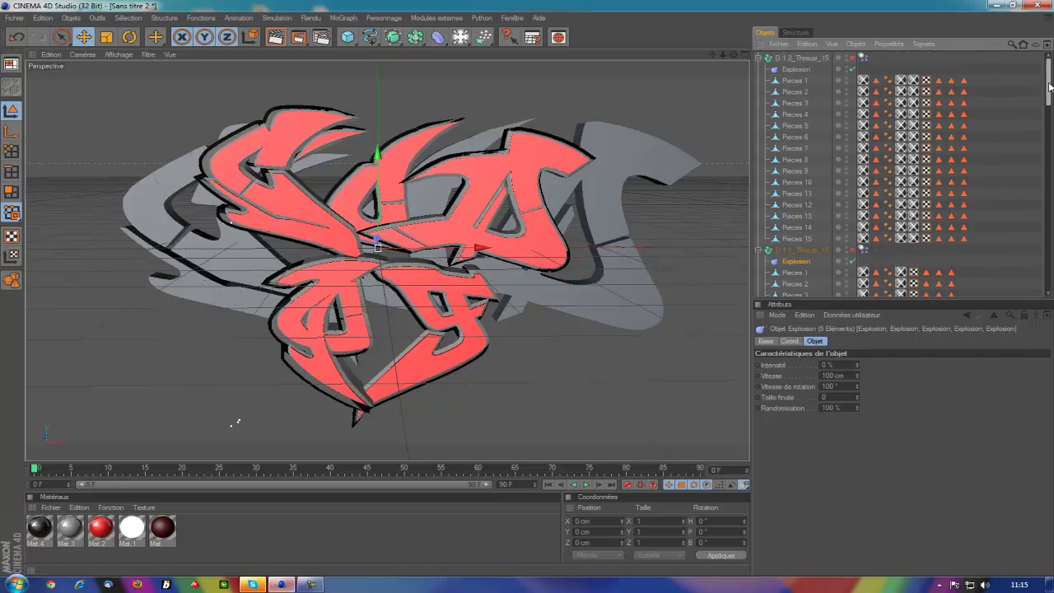
ctrl+click(792, 71)
Set the six Explosion deformers' intensity to 12%.
drag(828, 363, 783, 361)
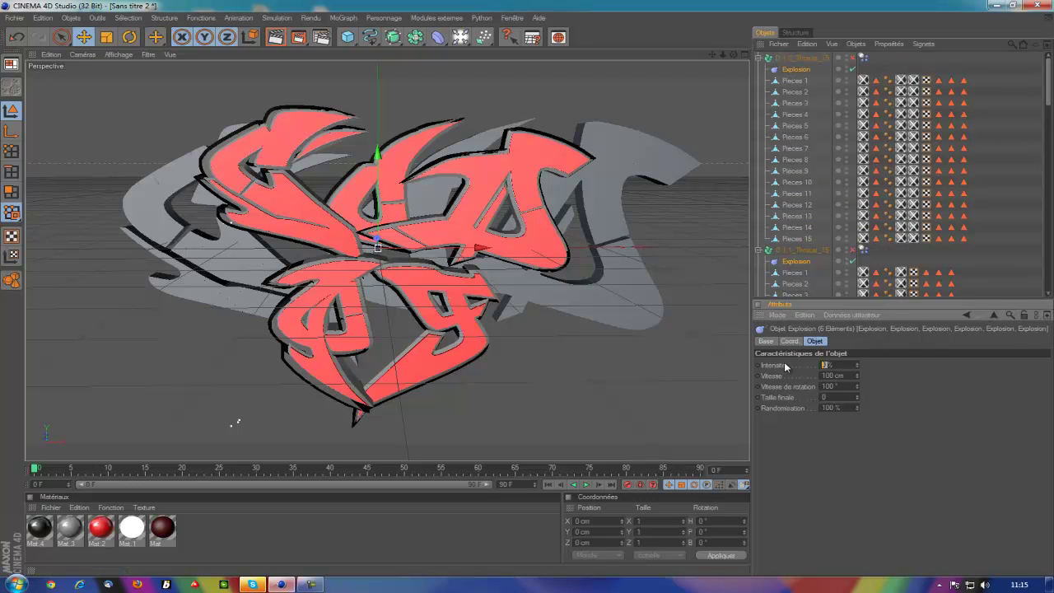
text(12)
key(Return)
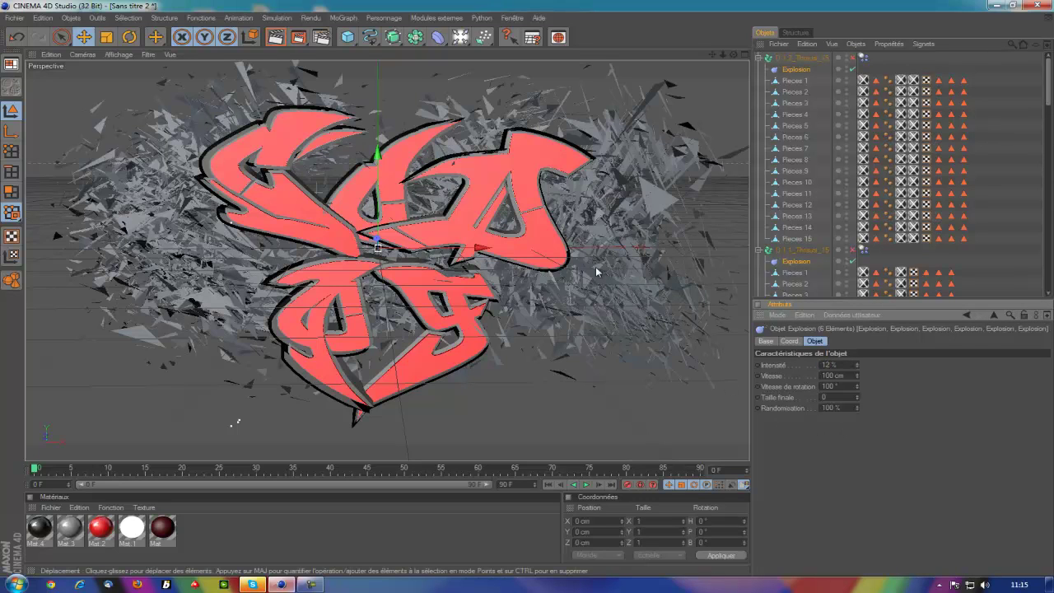
Collapse the six Thrausi fracture groups and select shard Pieces 12 in the viewport.
click(758, 58)
click(758, 69)
click(758, 80)
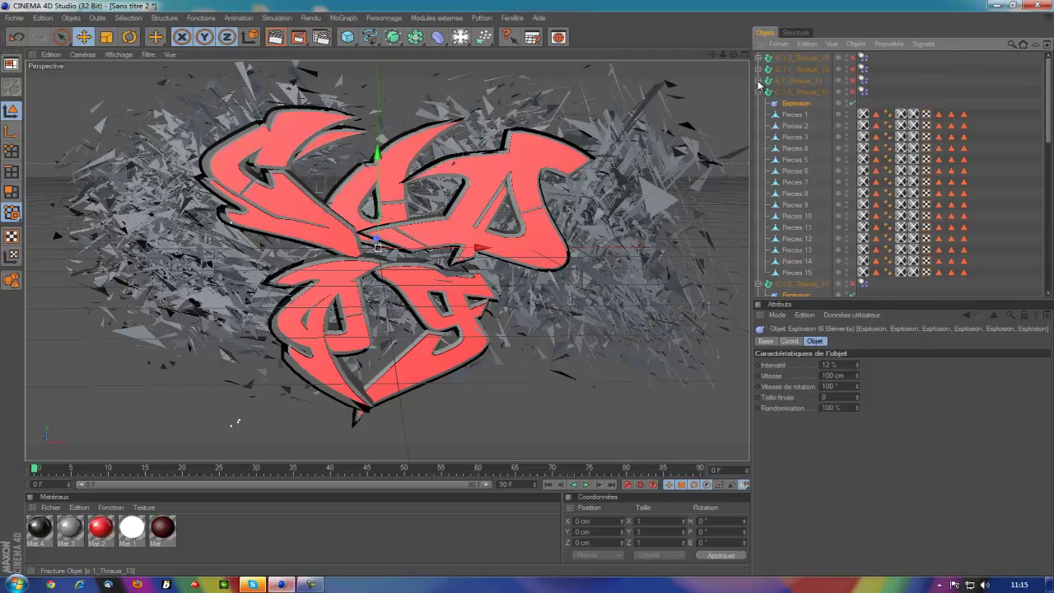
click(758, 92)
click(758, 104)
click(758, 114)
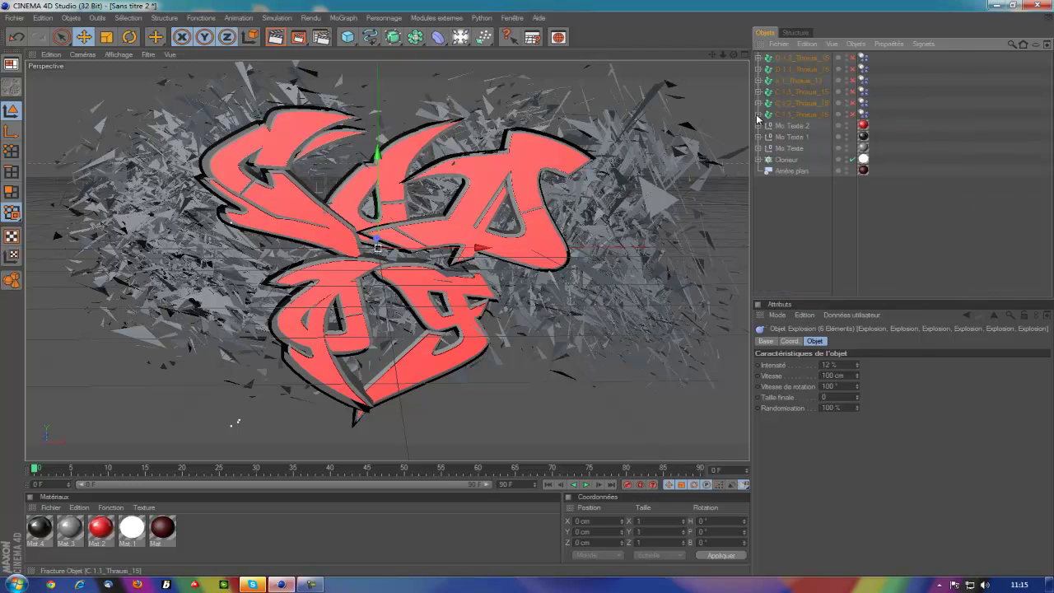
click(815, 238)
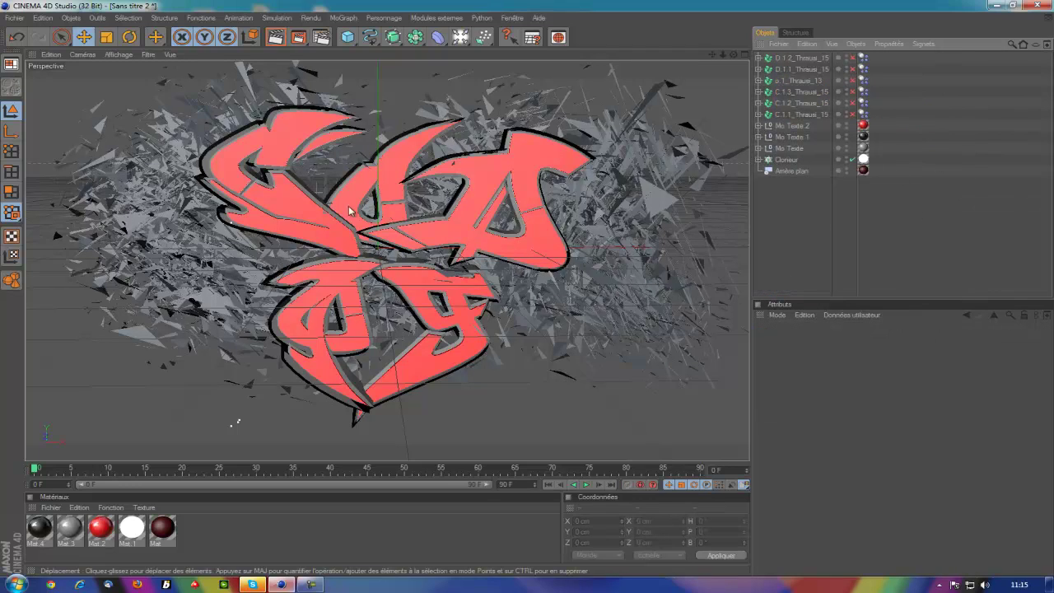
click(247, 284)
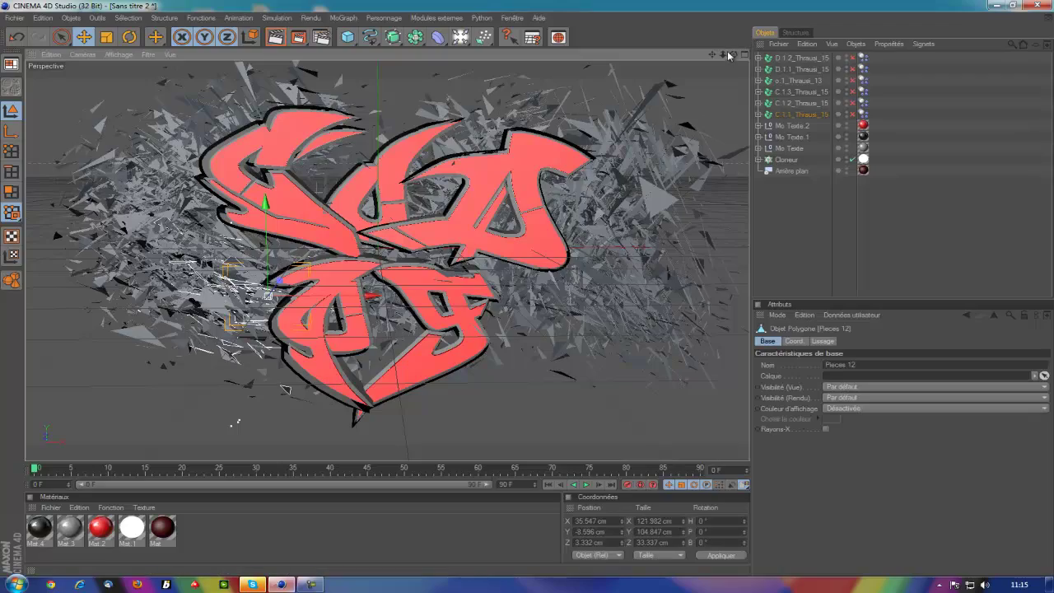
Apply the red and dark Mat 4 materials to shards on the left, top and right.
mouse_move(734, 56)
mouse_down()
mouse_move(424, 294)
mouse_move(572, 294)
mouse_move(535, 293)
mouse_up()
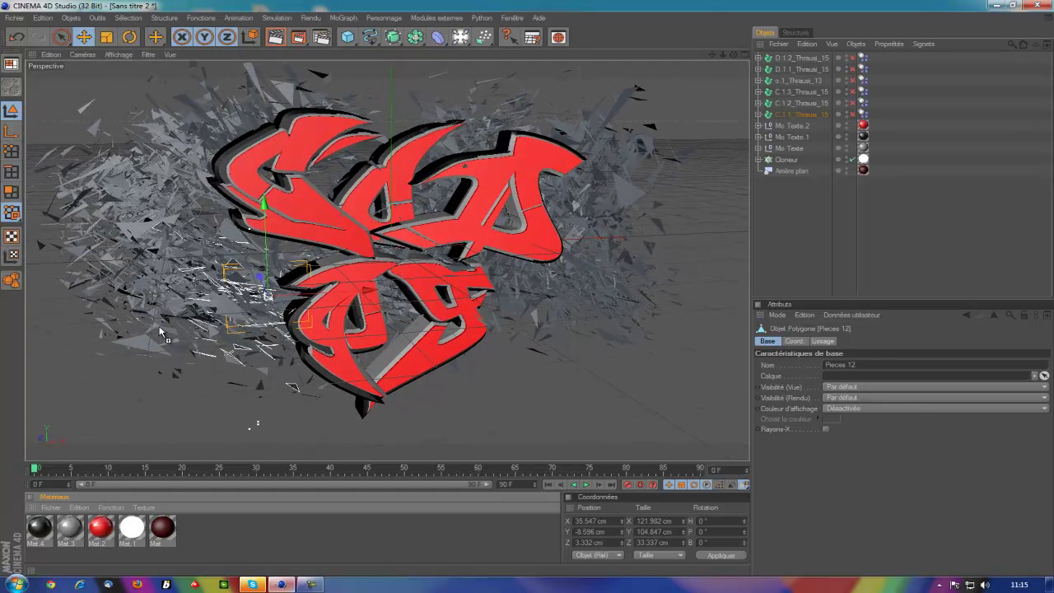
drag(100, 527, 190, 330)
drag(132, 216, 130, 218)
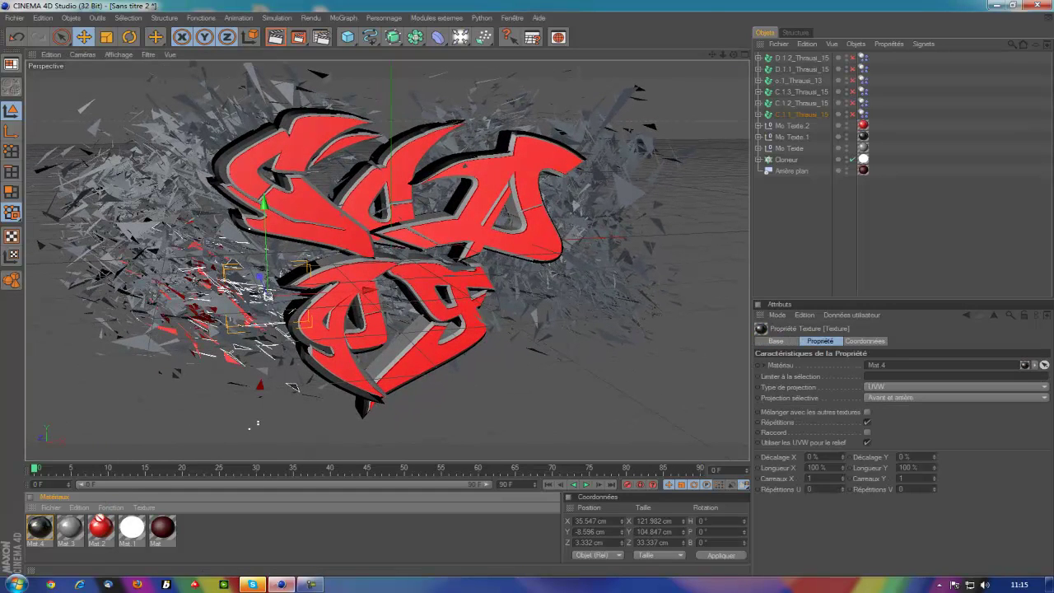
drag(100, 526, 197, 160)
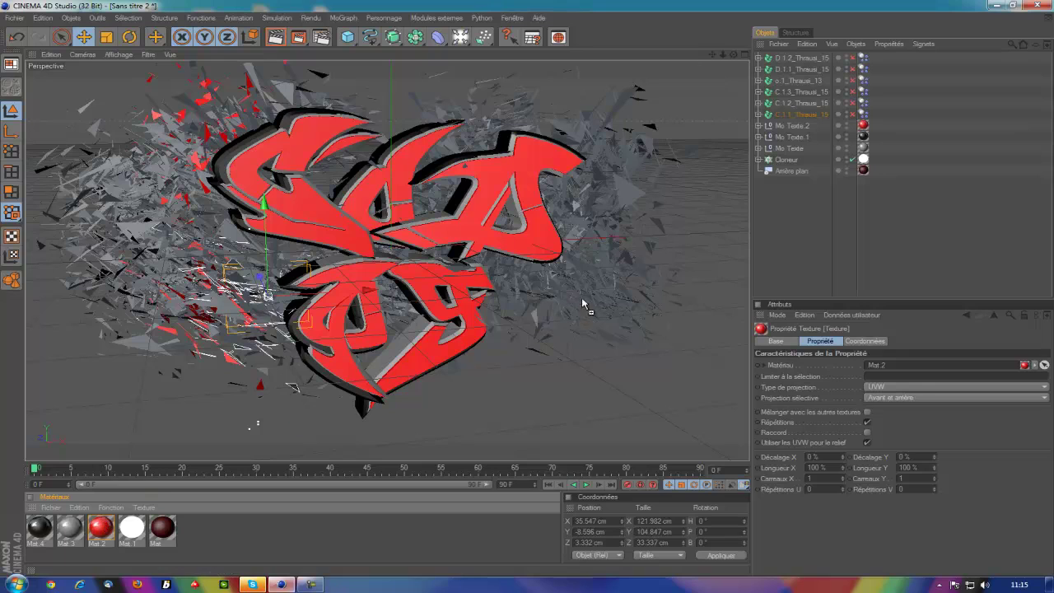
drag(107, 526, 590, 300)
drag(613, 125, 613, 125)
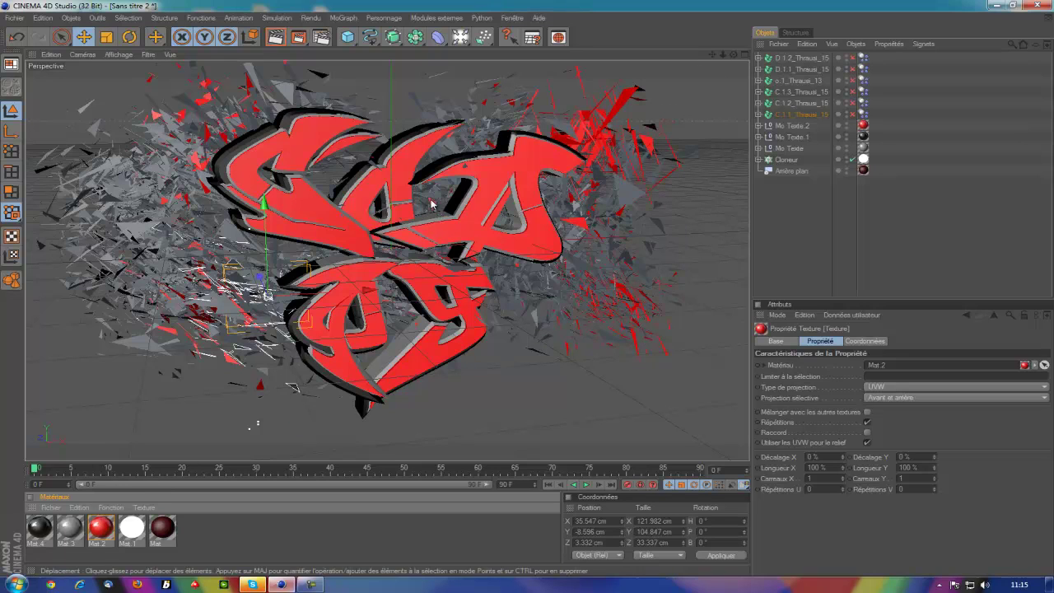
drag(128, 399, 147, 210)
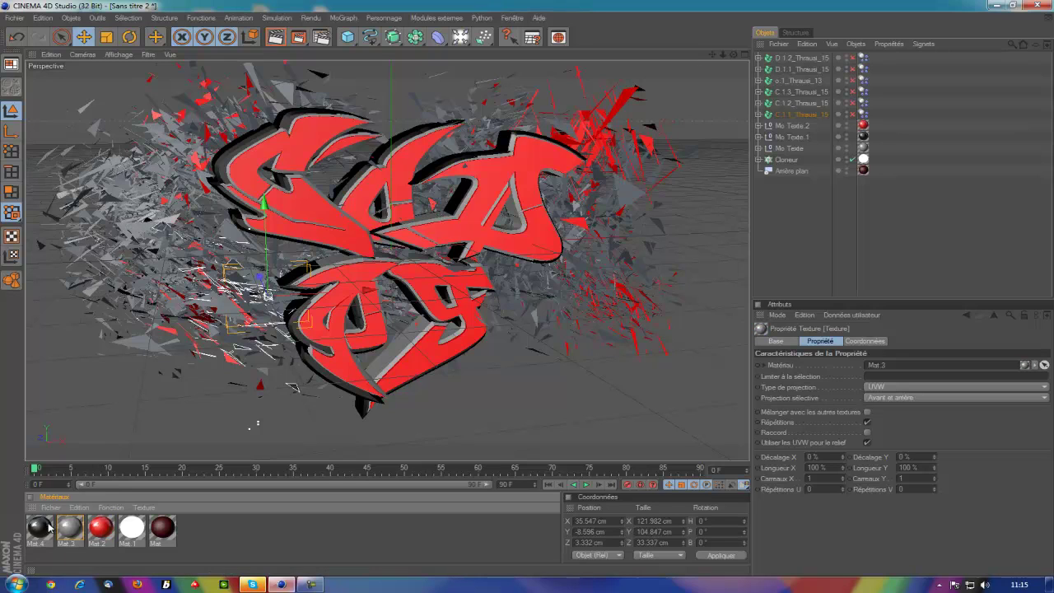
drag(52, 529, 233, 243)
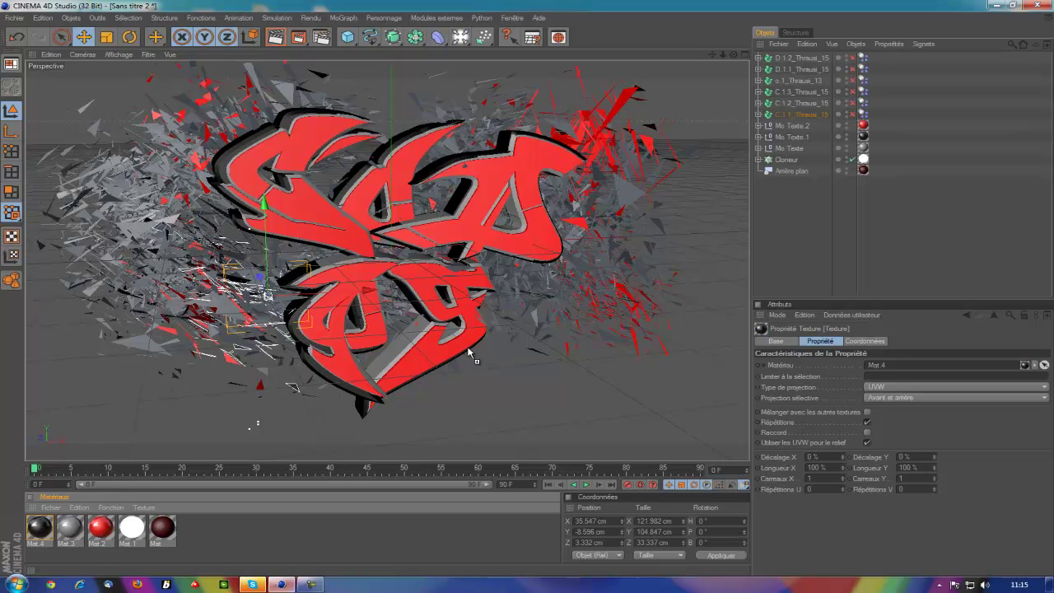
drag(41, 526, 528, 292)
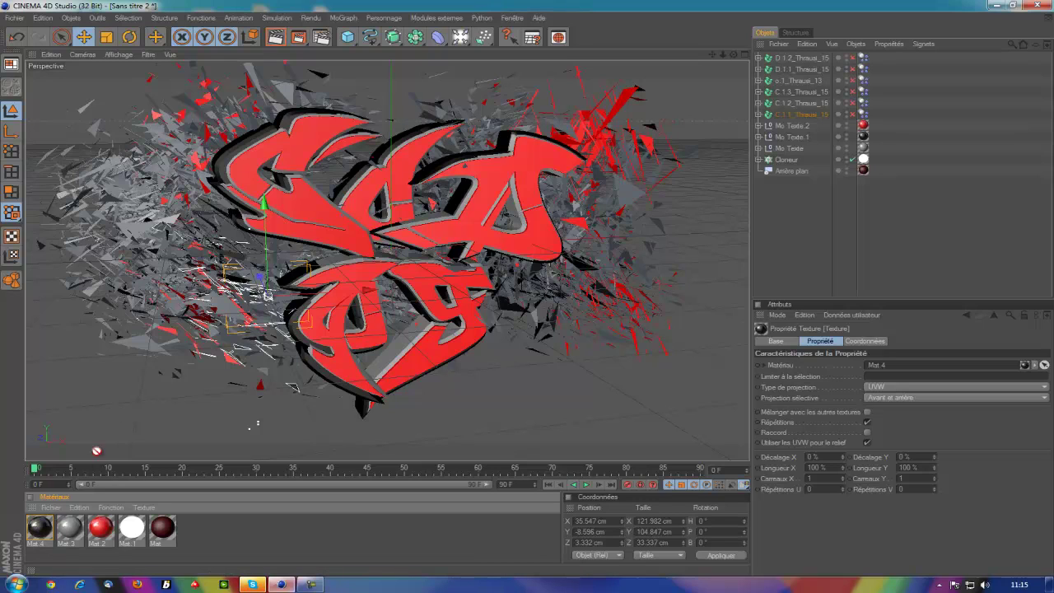
drag(97, 450, 105, 531)
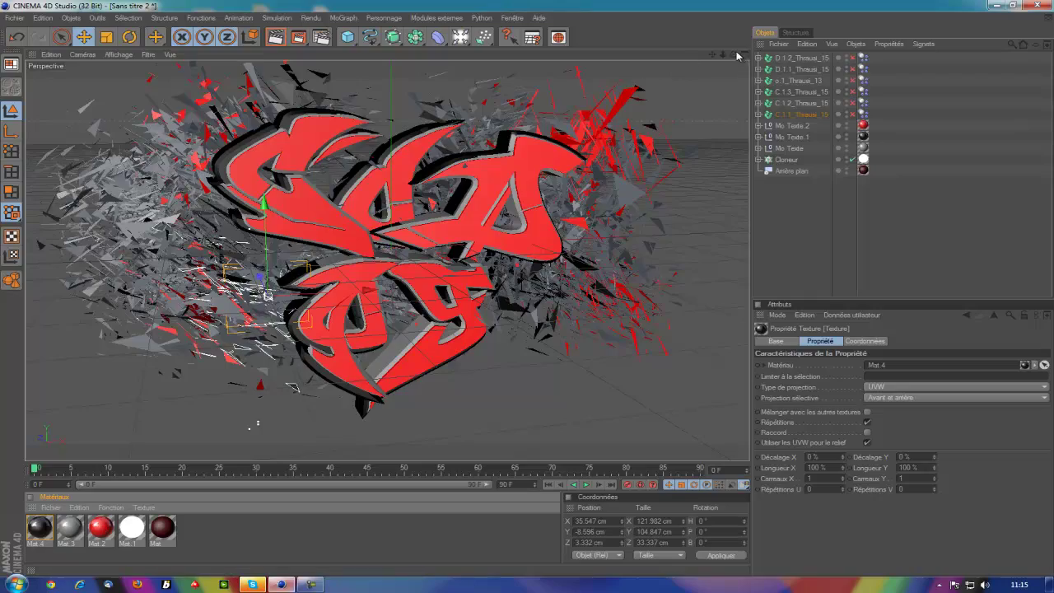
From a new angle, turn many more shards white with Mat 1, plus a few red and black.
drag(734, 59, 529, 282)
drag(735, 59, 626, 148)
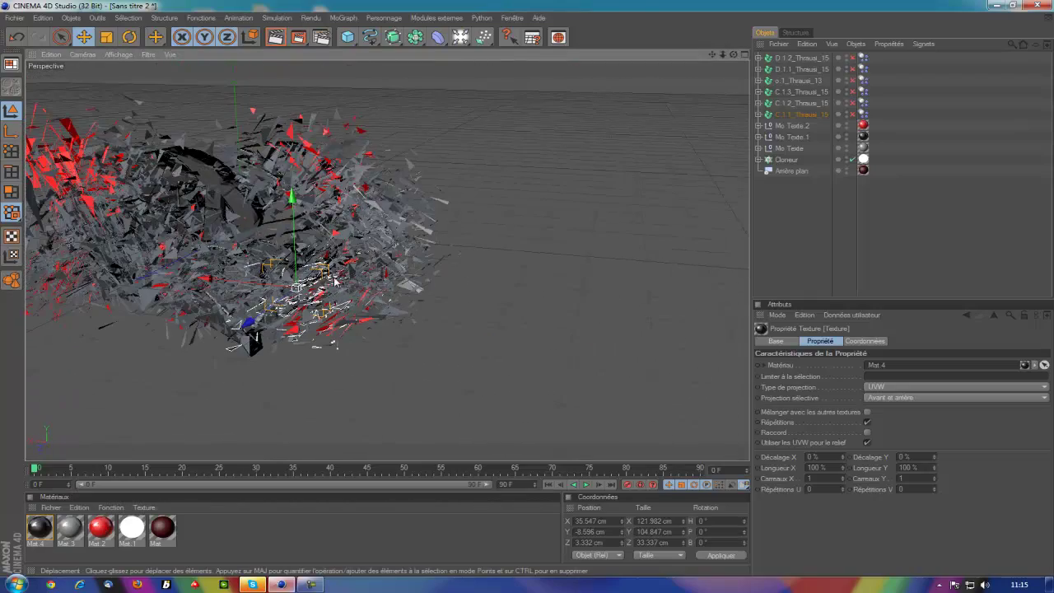
drag(146, 261, 148, 263)
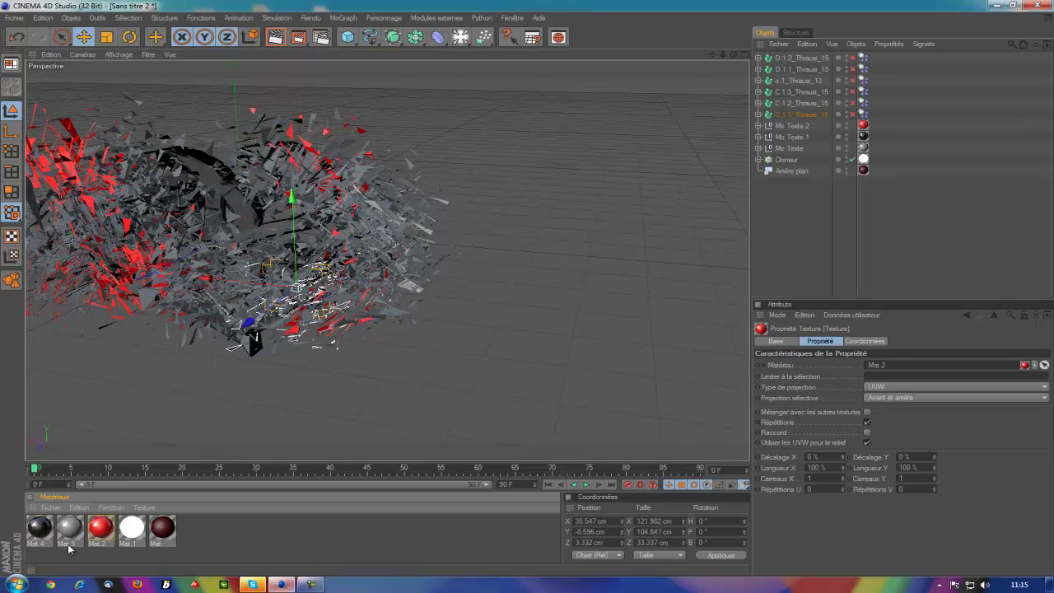
drag(51, 472, 86, 247)
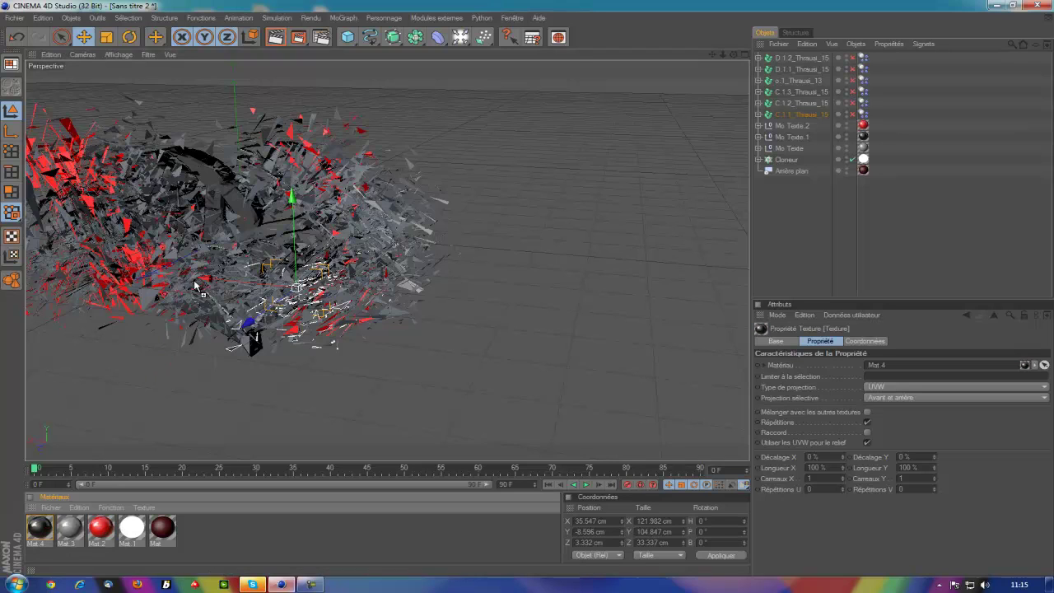
drag(131, 527, 232, 324)
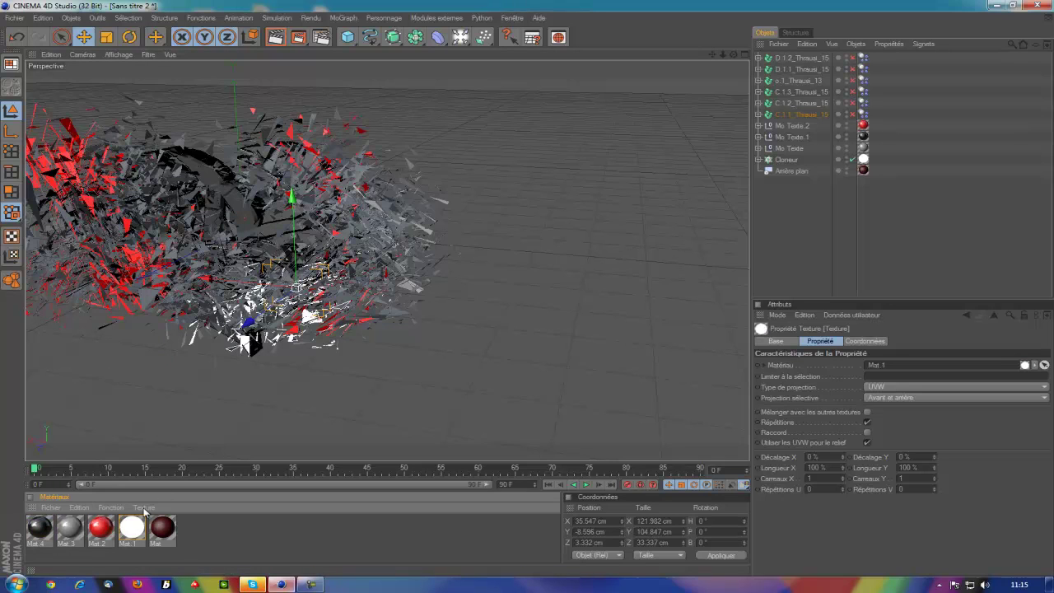
drag(146, 484, 195, 297)
drag(139, 530, 96, 237)
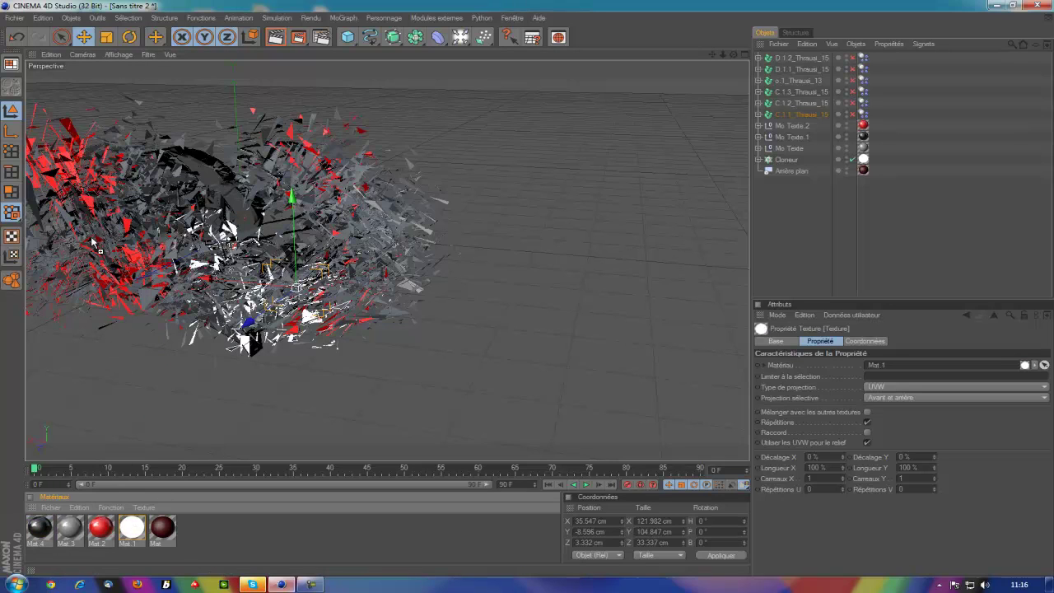
drag(132, 531, 123, 245)
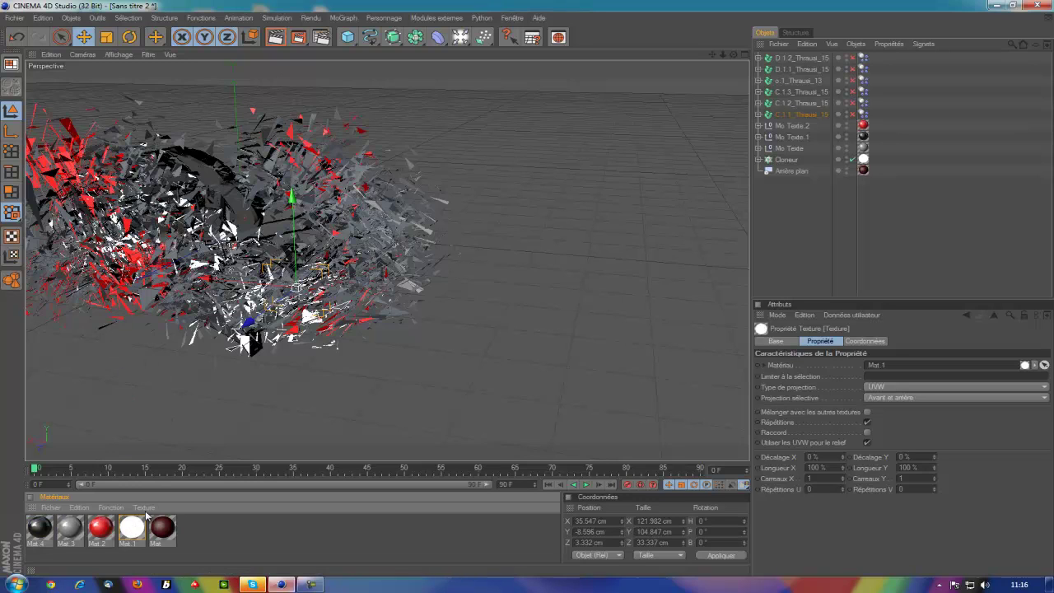
drag(374, 256, 376, 258)
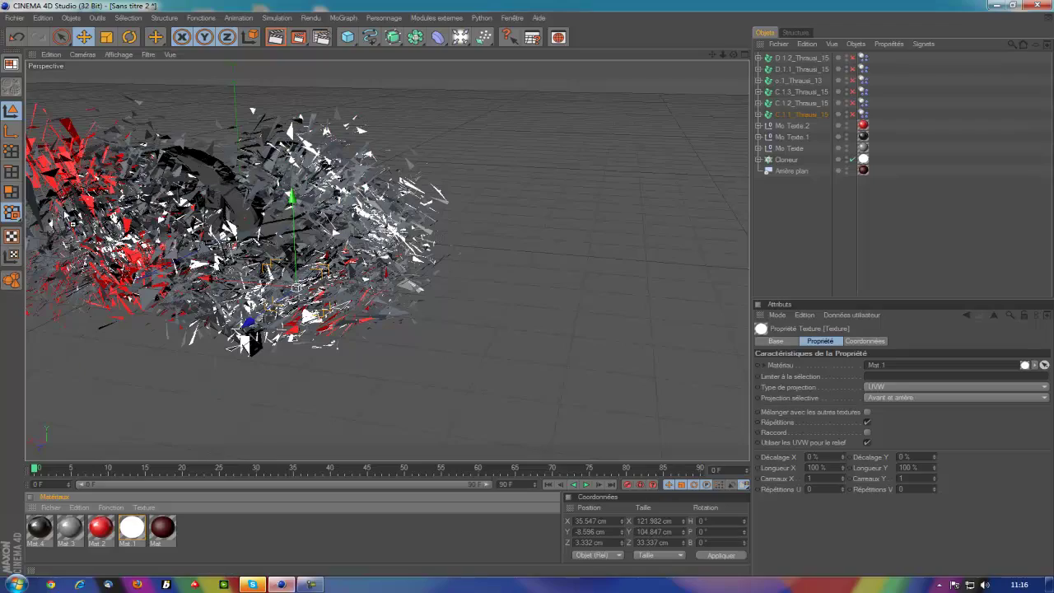
drag(69, 366, 66, 215)
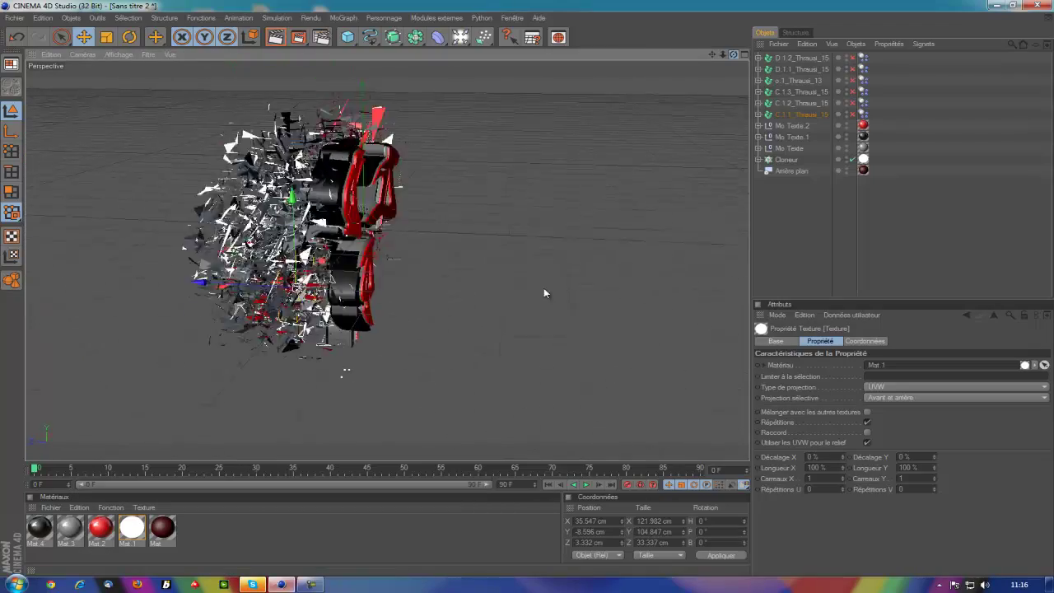
scroll(671, 99, up, 2)
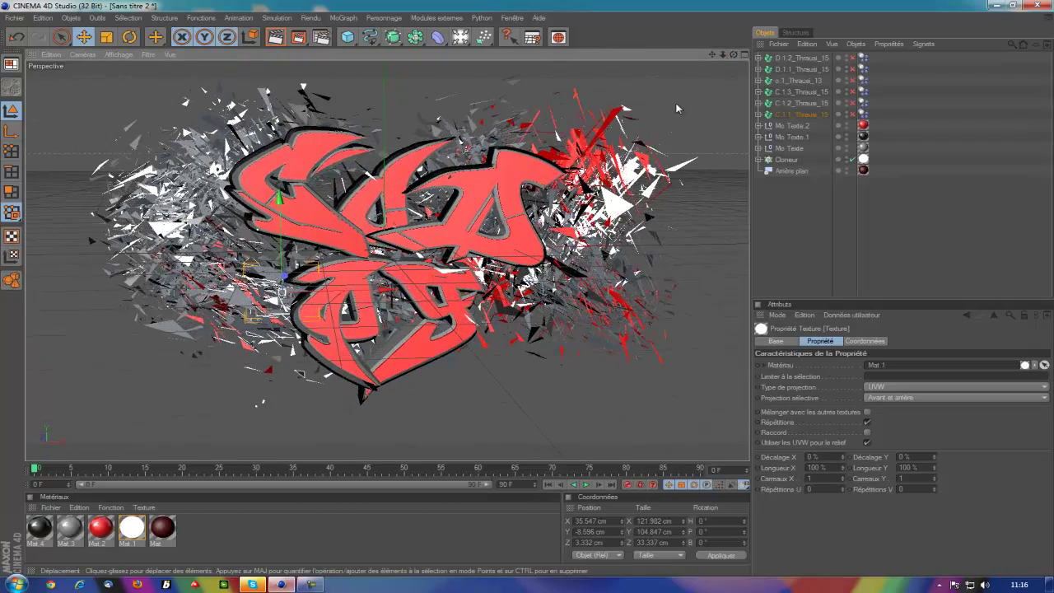
click(274, 37)
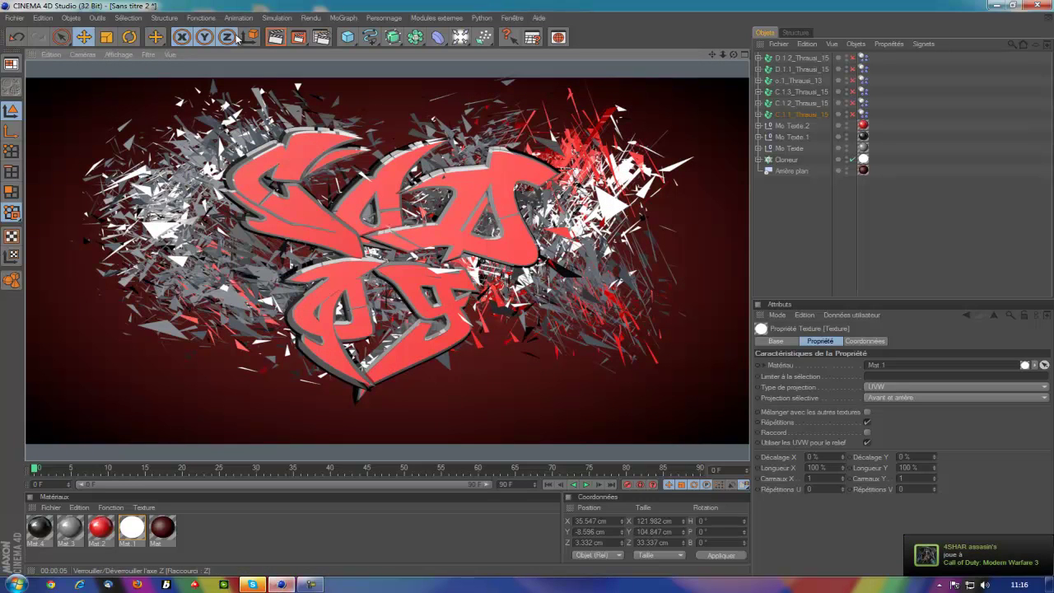
click(271, 80)
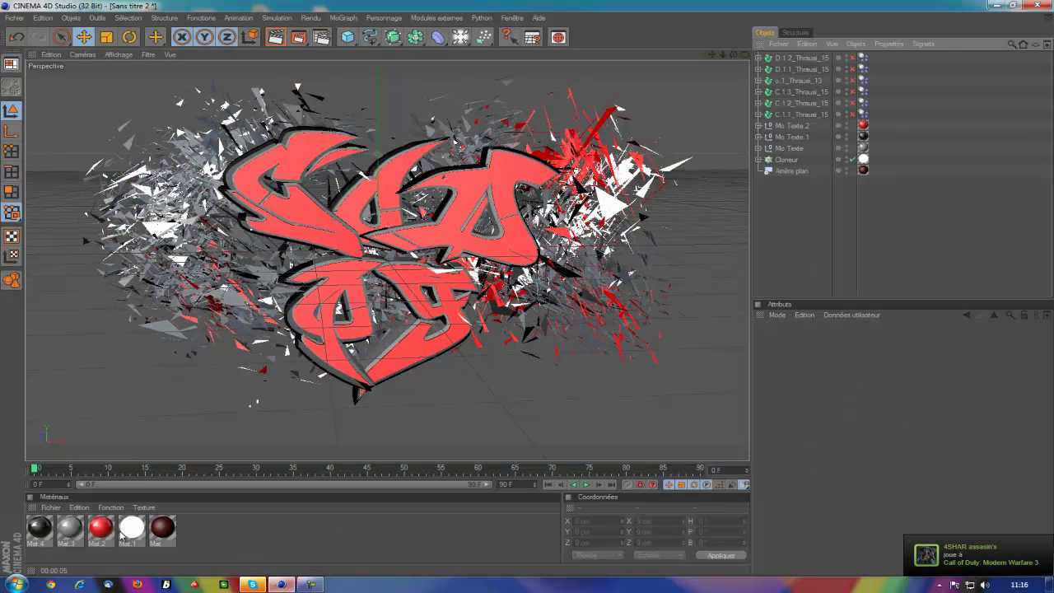
click(233, 302)
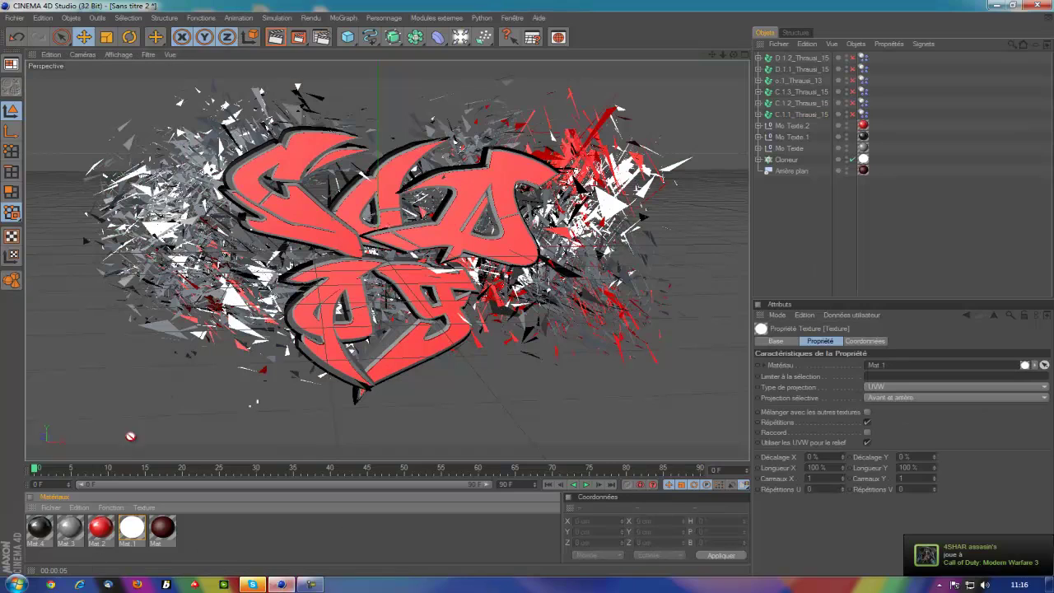
drag(130, 436, 176, 289)
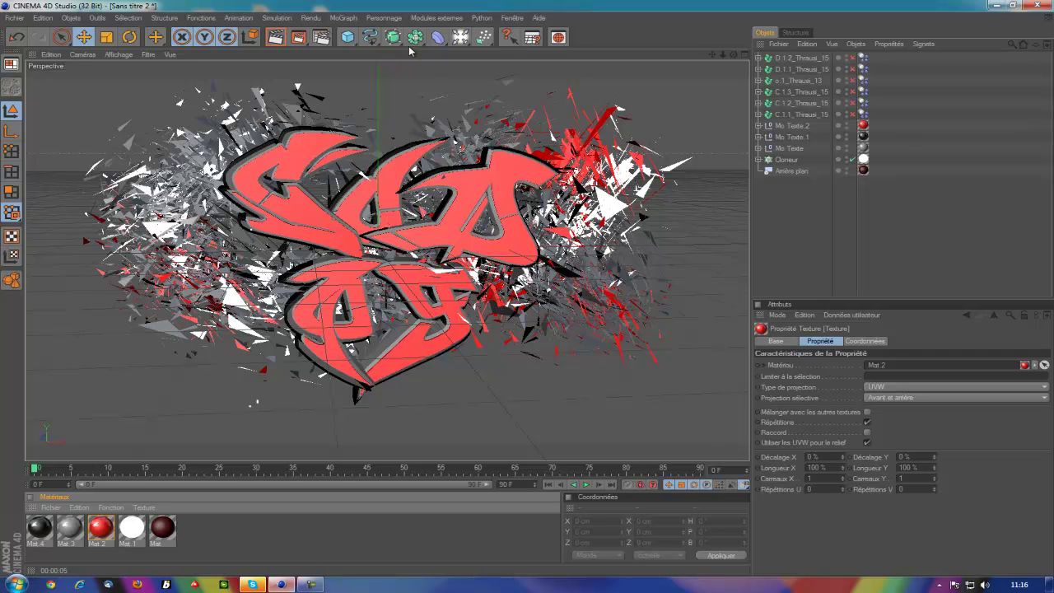
Add a MoText object, move it forward and left, and change its text to '500 k'.
click(344, 18)
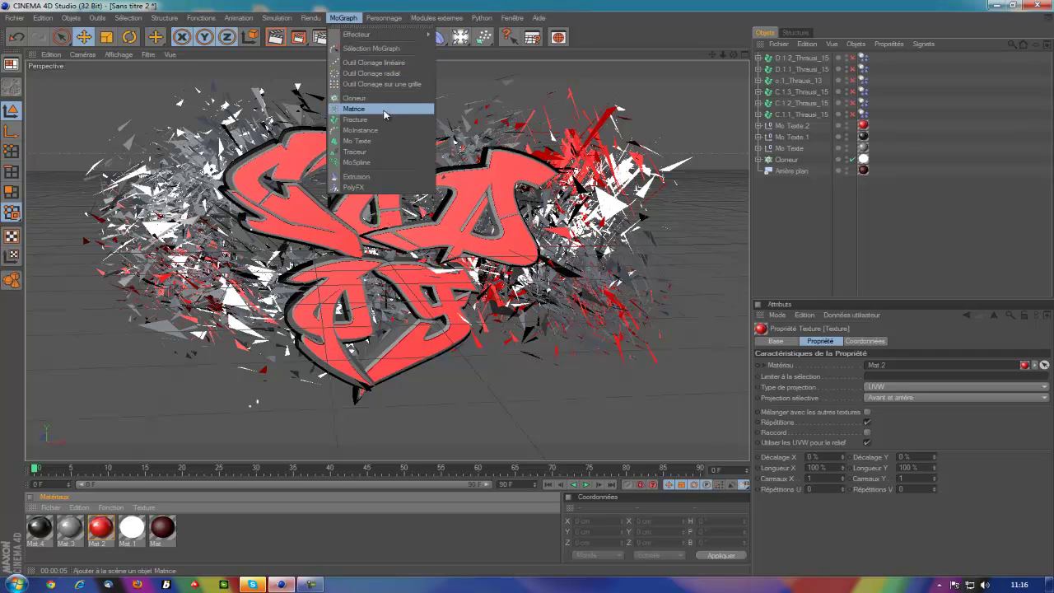
click(382, 140)
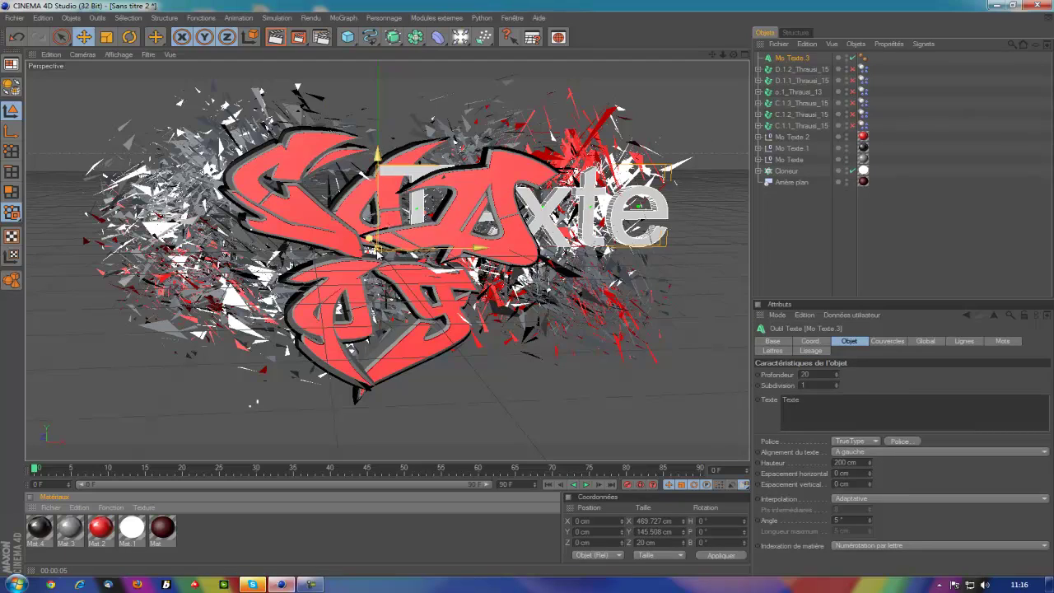
drag(374, 243, 379, 247)
drag(438, 271, 401, 272)
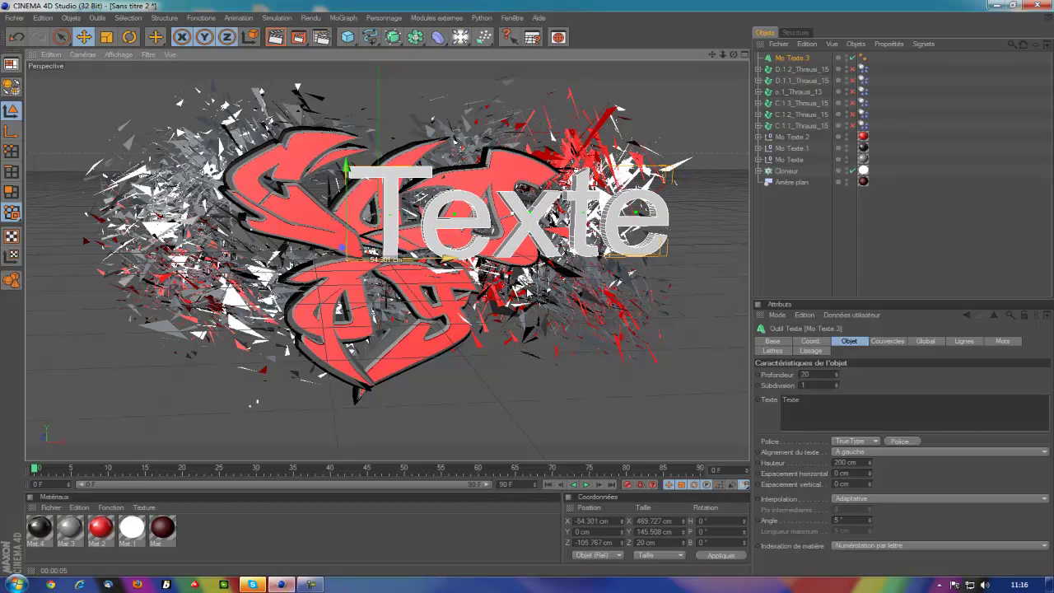
click(794, 400)
double_click(790, 399)
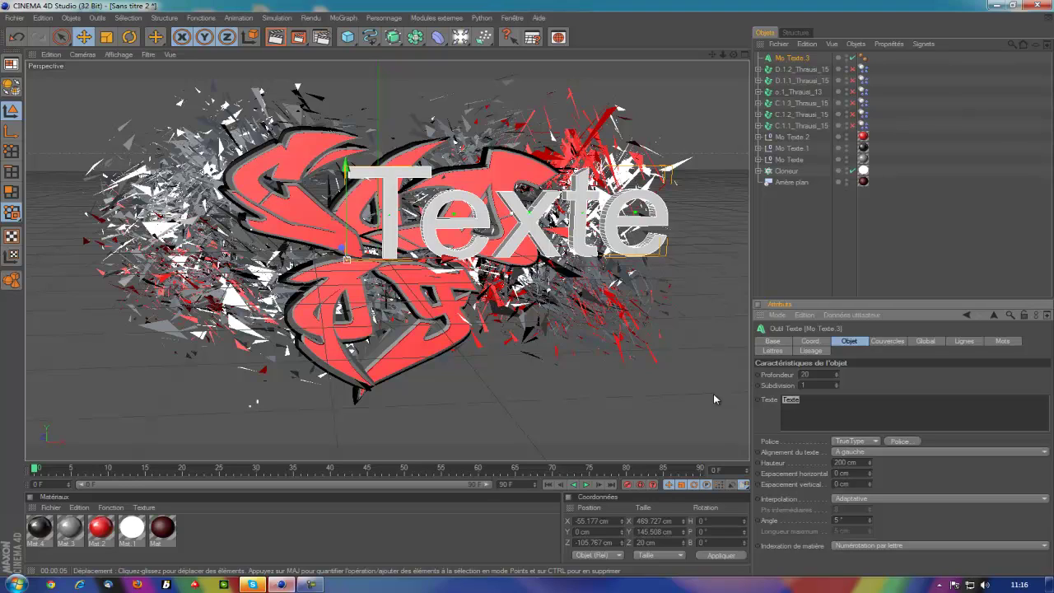
text(5)
text(00 k)
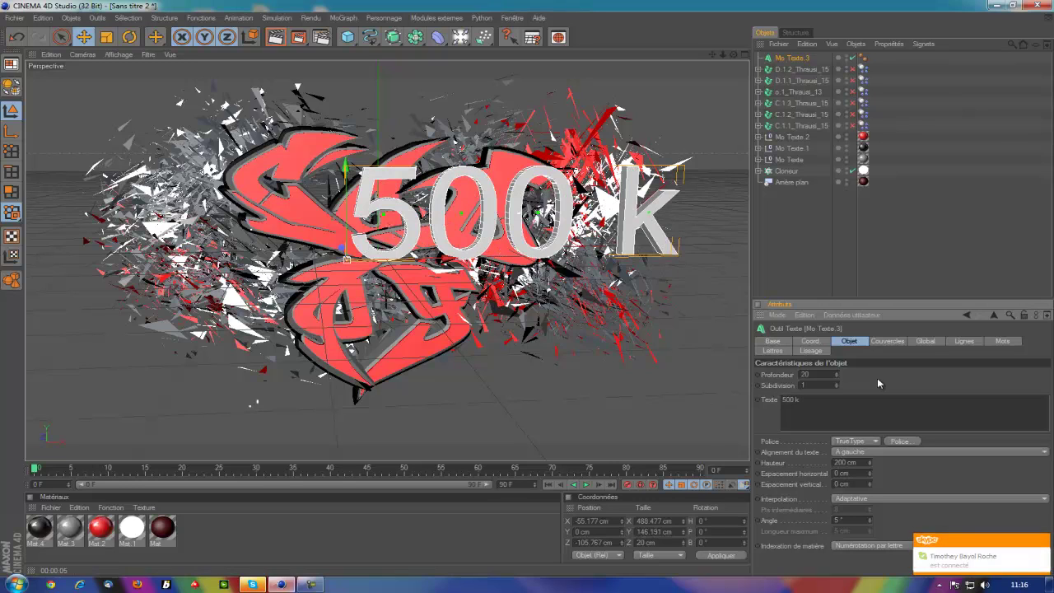
click(876, 377)
Give the text's front and back caps the Couvercle et biseau bevel style.
click(892, 342)
click(874, 374)
click(864, 417)
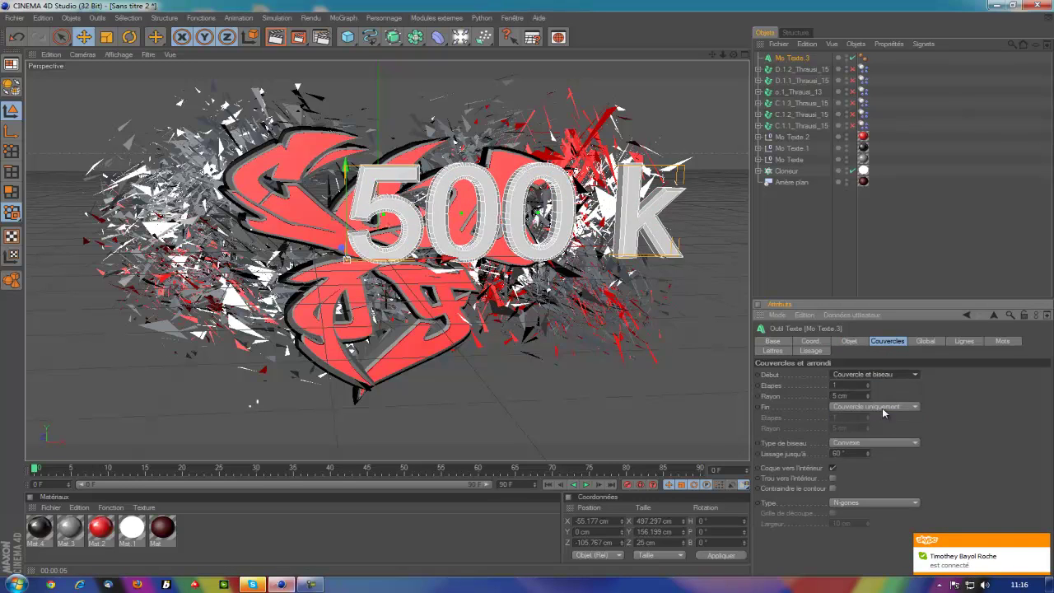
click(881, 406)
click(887, 440)
click(851, 342)
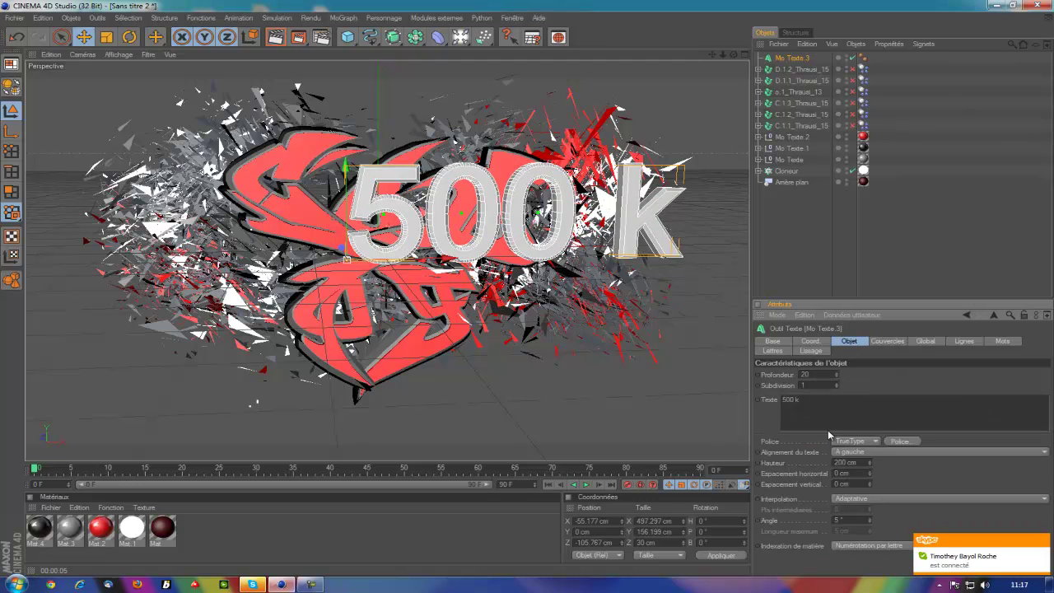
Set the 500 k text's font to a graffiti-style font.
click(905, 441)
scroll(92, 153, down, 3)
scroll(93, 153, down, 3)
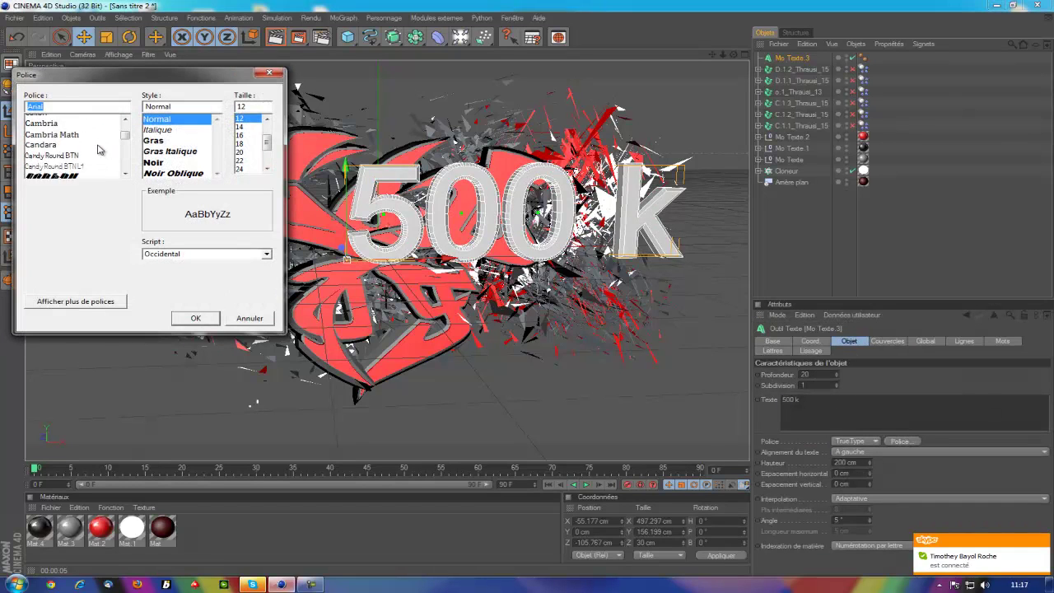
scroll(92, 153, down, 2)
scroll(90, 157, down, 10)
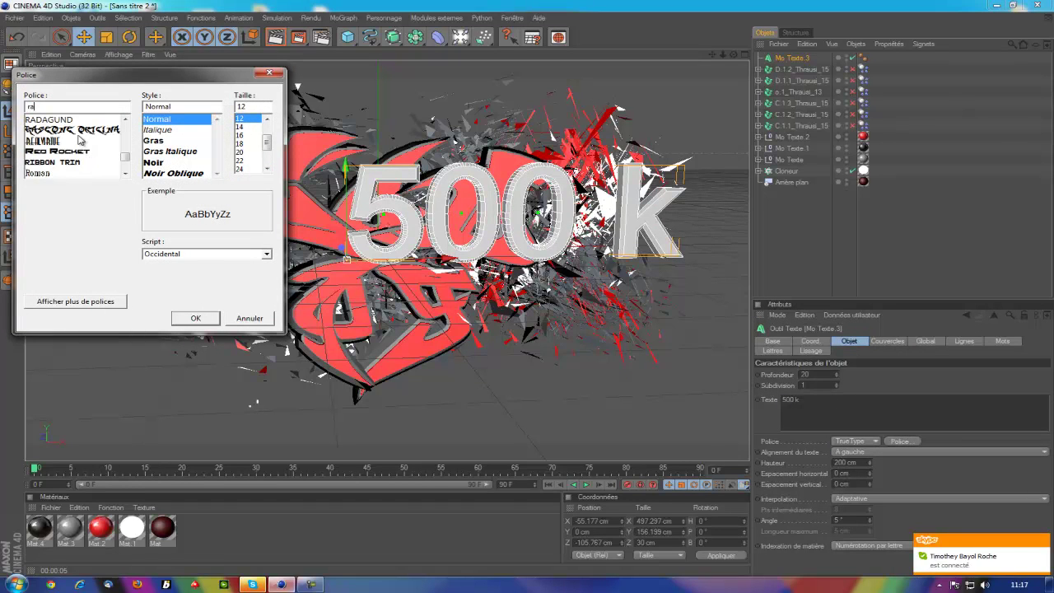
click(74, 132)
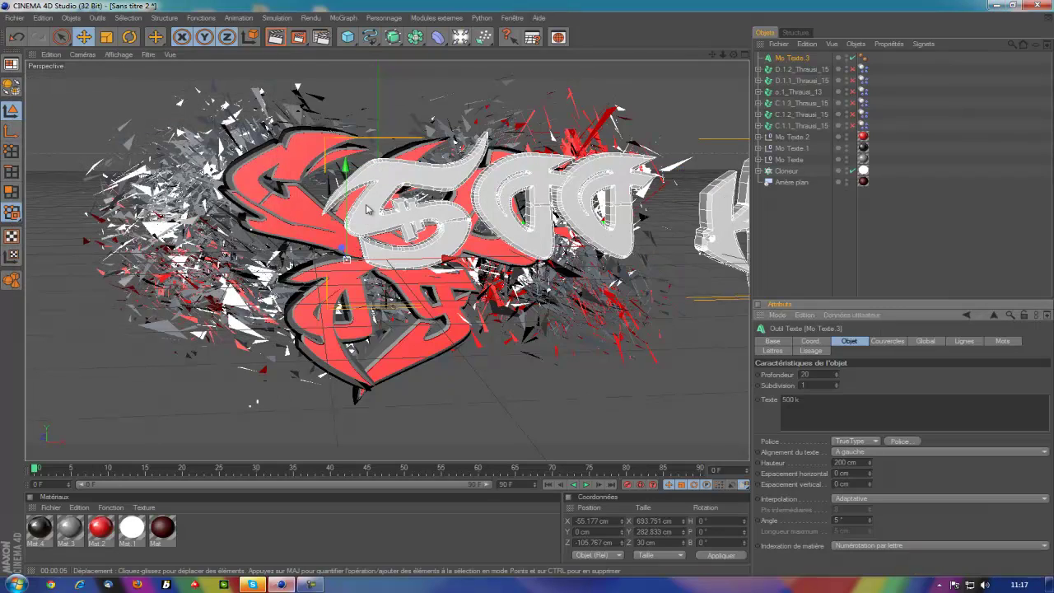
Shrink the text to about 261 × 106 cm and move it into the graffiti's centre.
click(106, 37)
drag(576, 247, 371, 247)
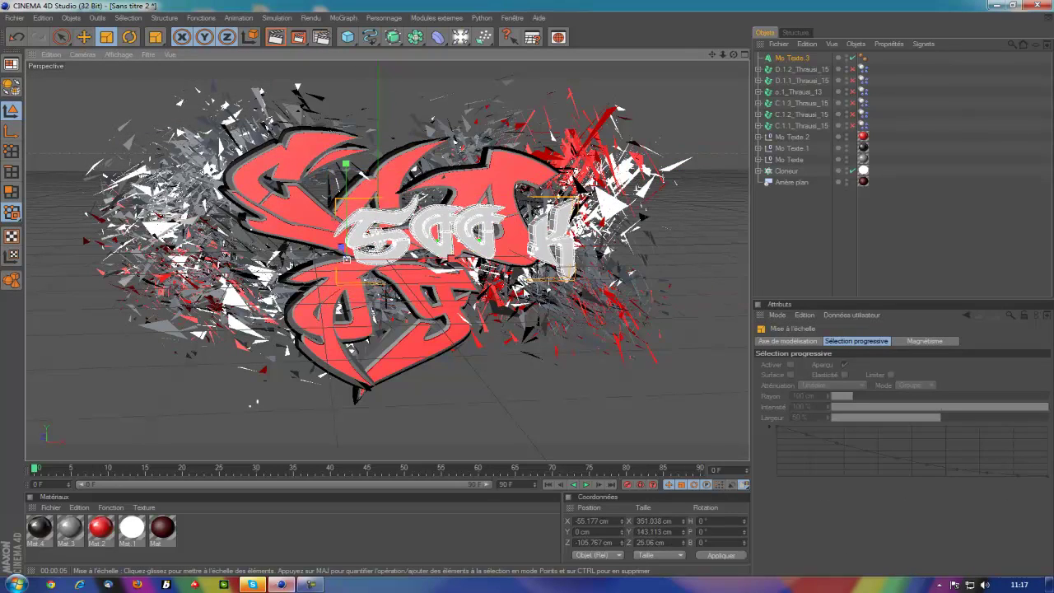
drag(737, 55, 707, 91)
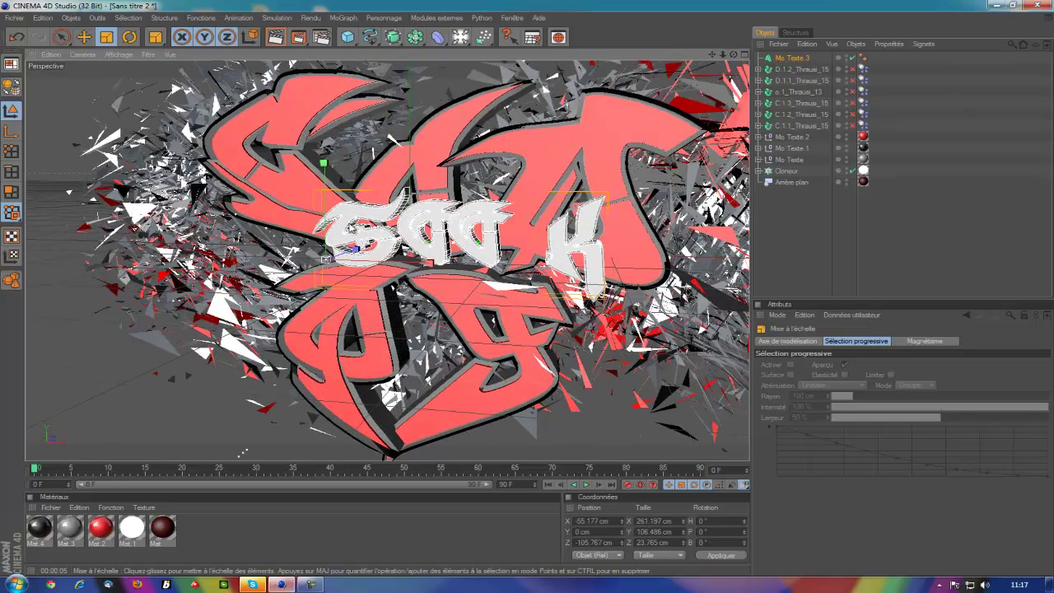
key(e)
mouse_move(326, 257)
mouse_down()
mouse_move(354, 306)
mouse_move(528, 289)
mouse_up()
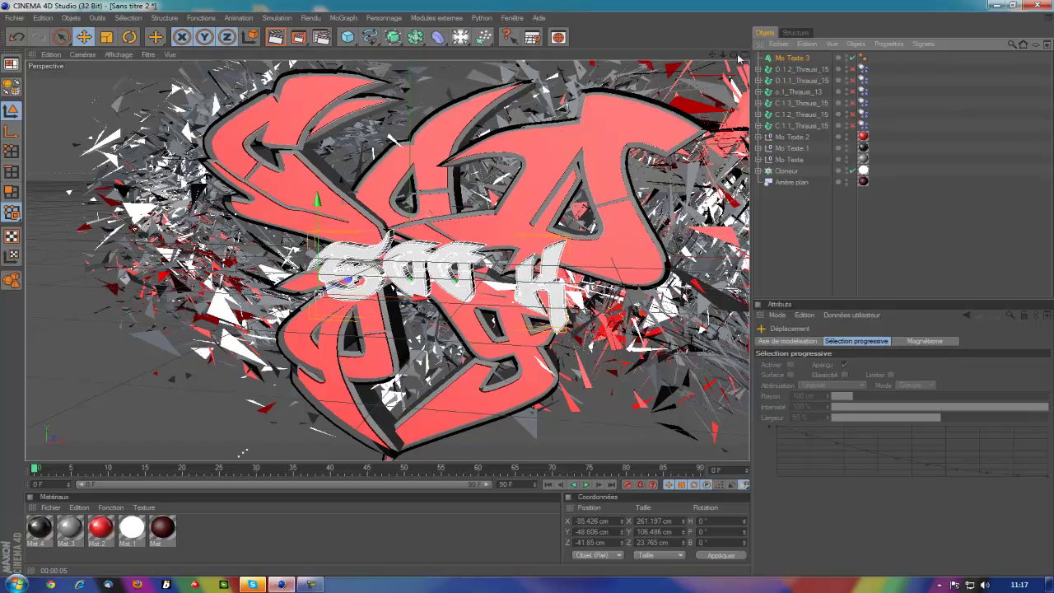
drag(527, 290, 461, 271)
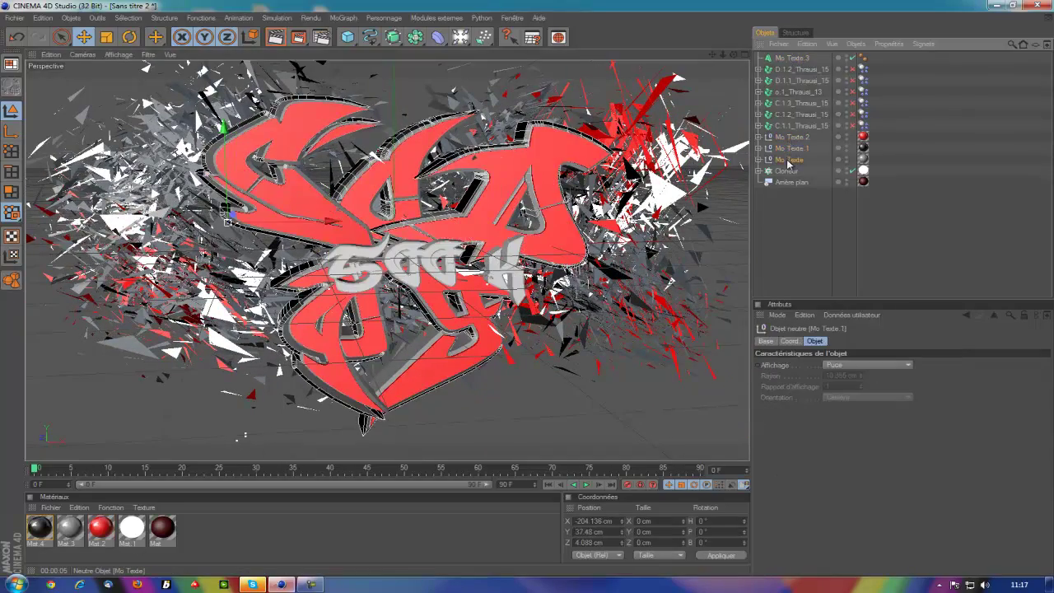
Orbit and zoom closer on the red graffiti, then select the Mo Texte 3 (500 k) object.
click(790, 234)
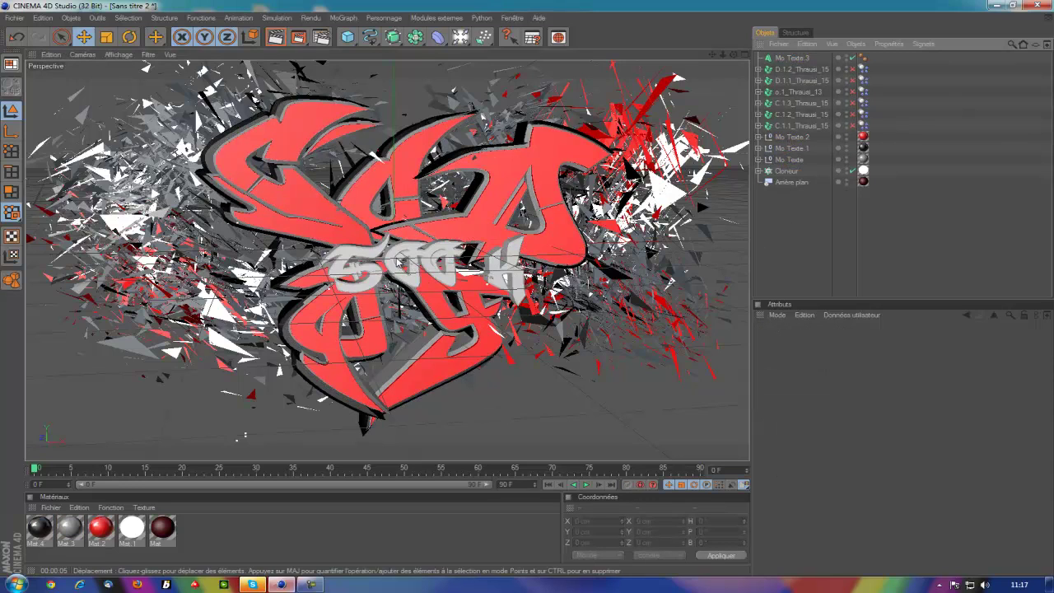
click(797, 59)
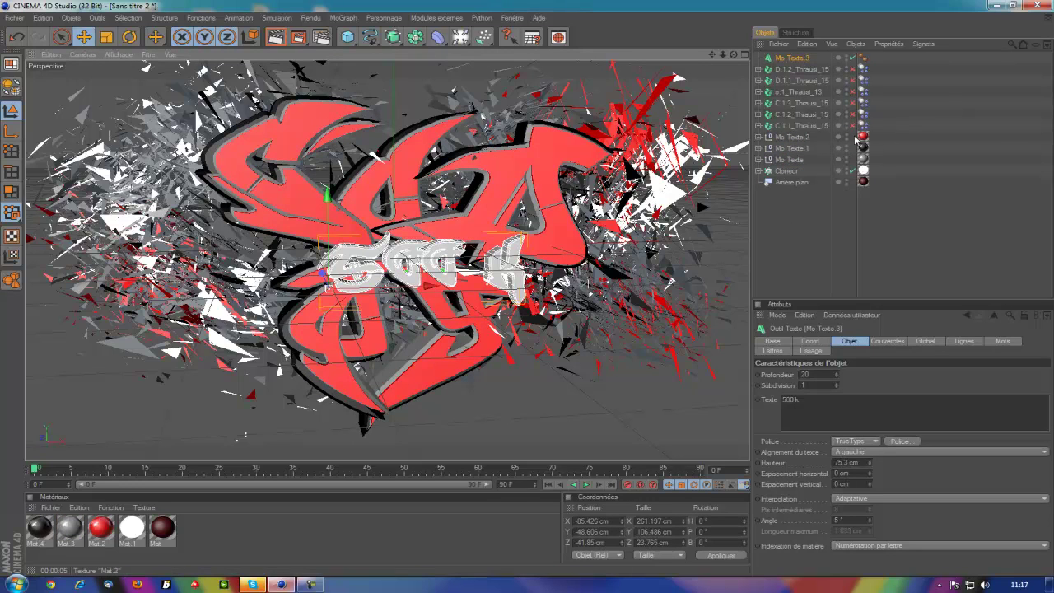
click(774, 139)
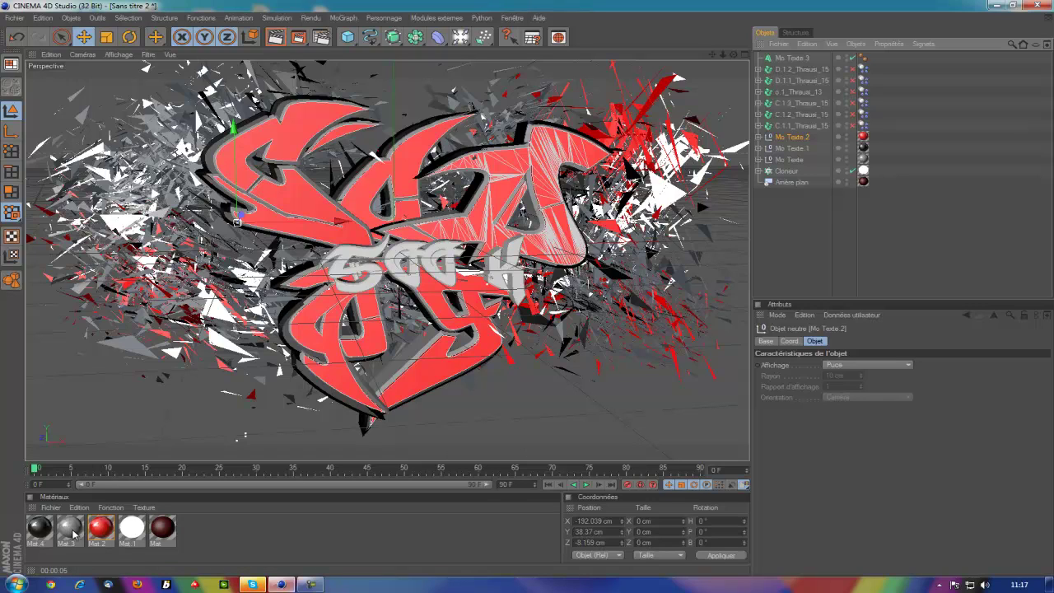
click(489, 509)
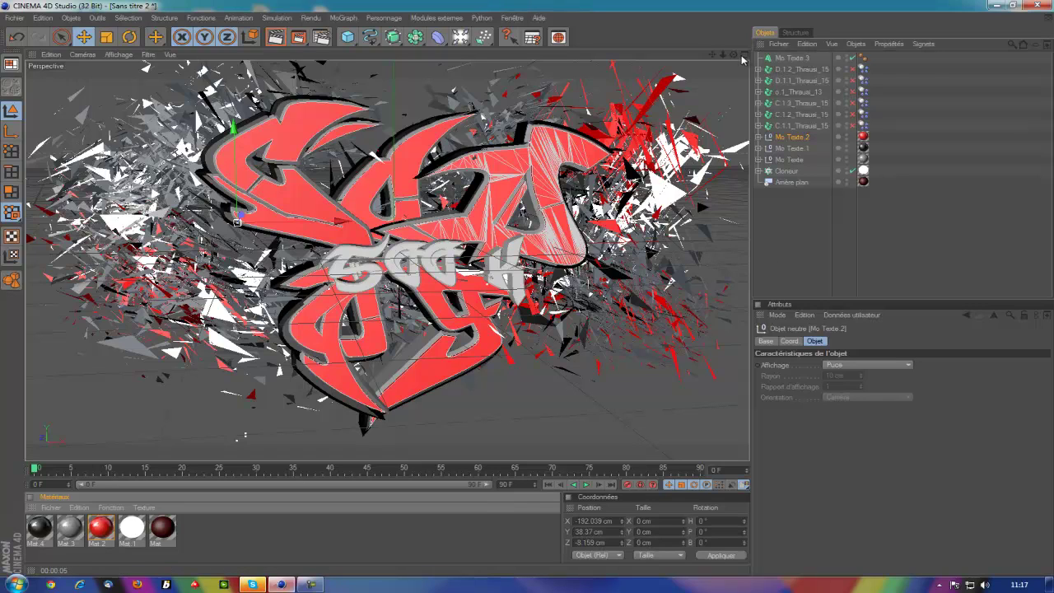
mouse_move(740, 58)
mouse_down()
mouse_move(529, 284)
mouse_move(543, 272)
mouse_up()
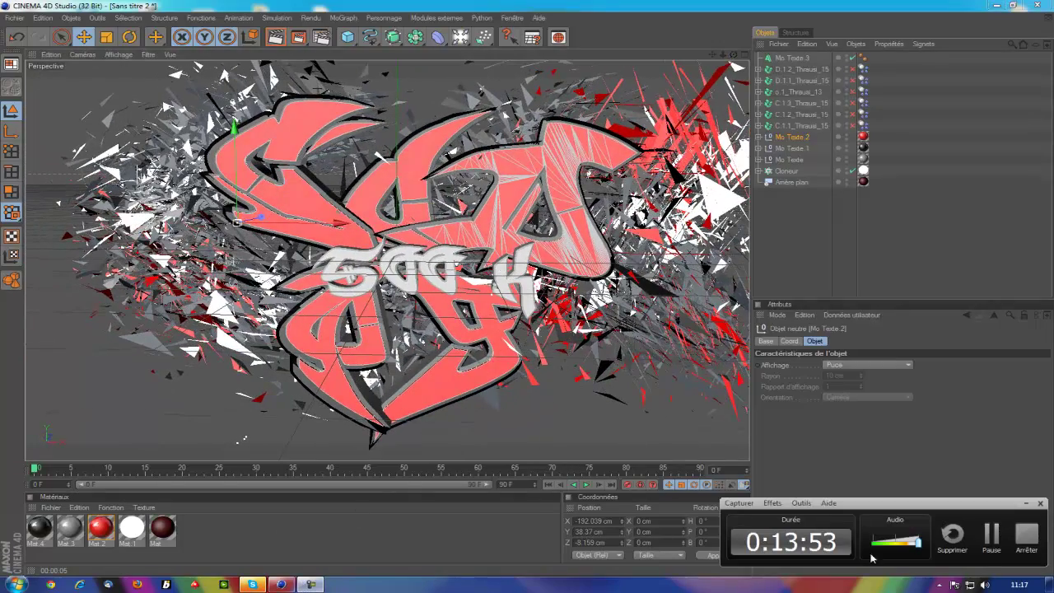
click(990, 536)
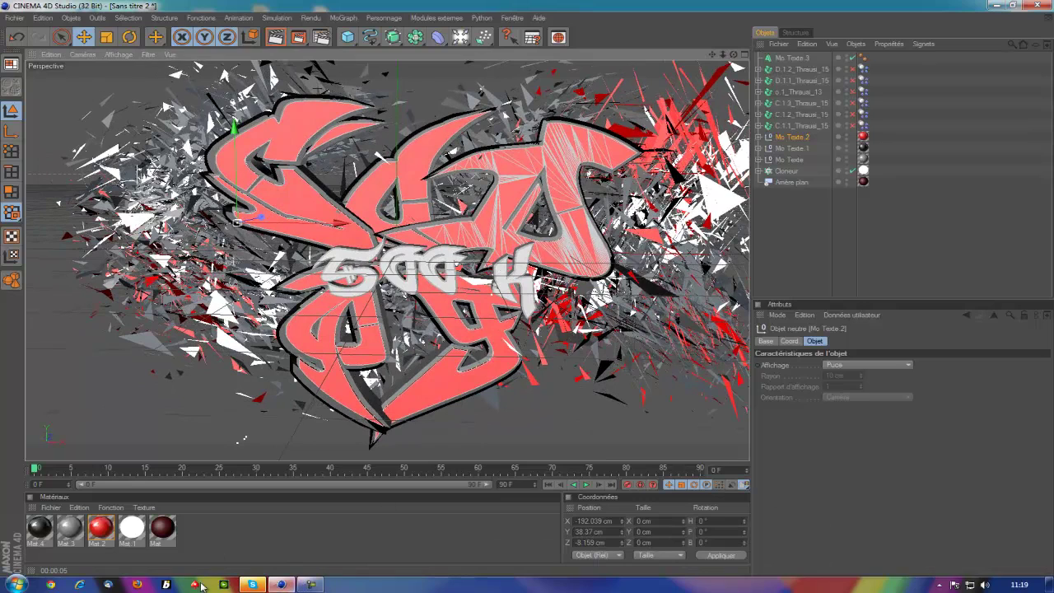
click(311, 584)
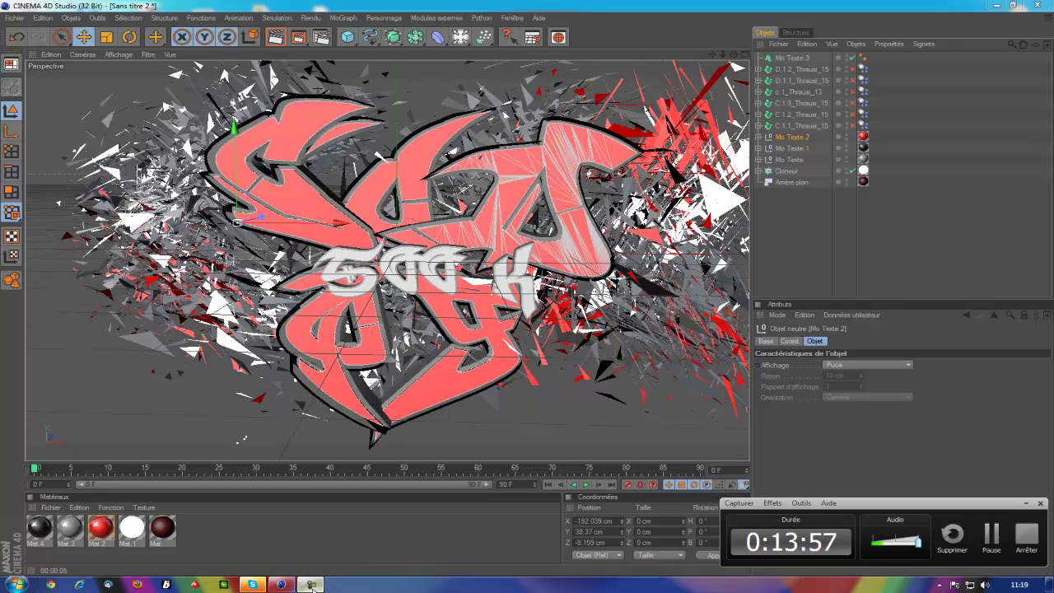
click(311, 584)
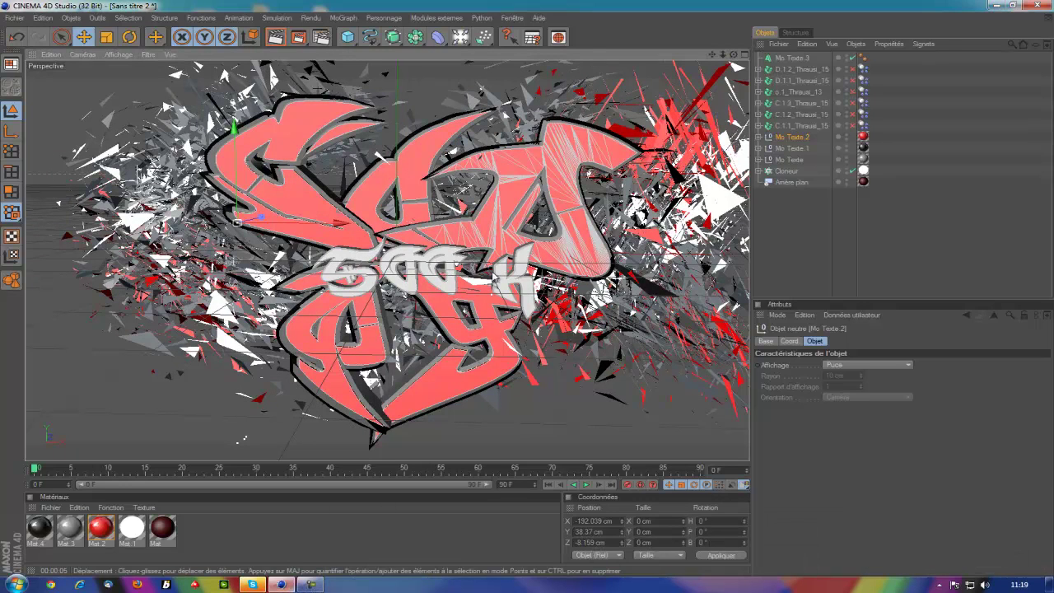
drag(733, 55, 707, 66)
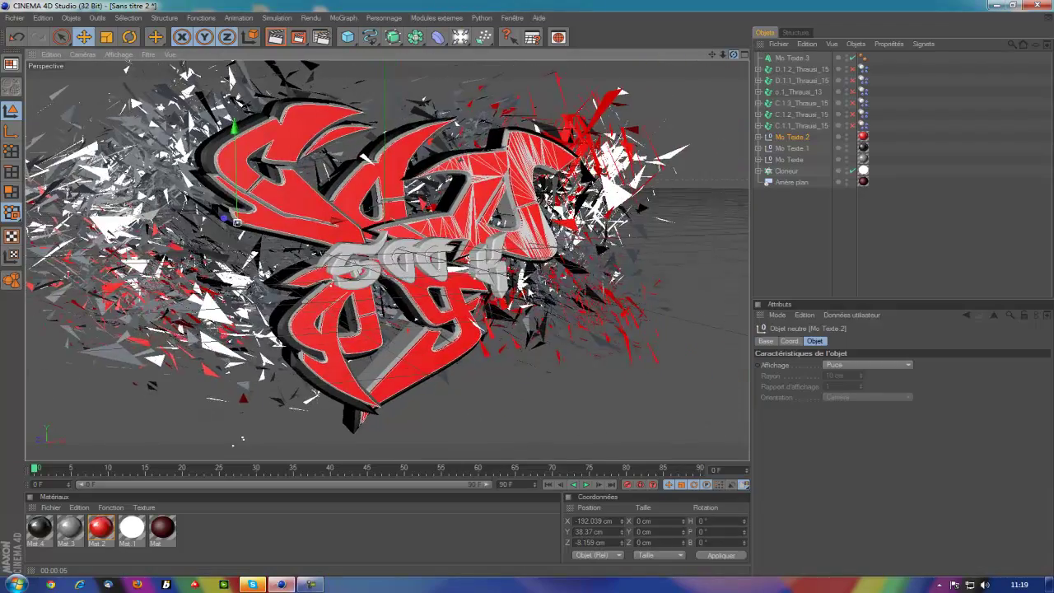
alt+drag(239, 444, 455, 303)
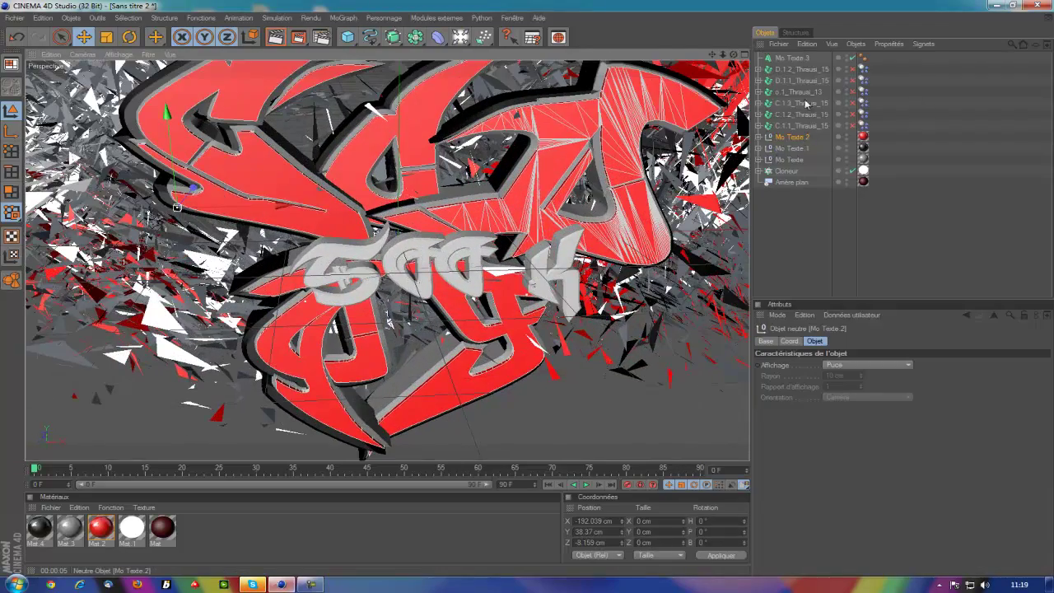
click(791, 58)
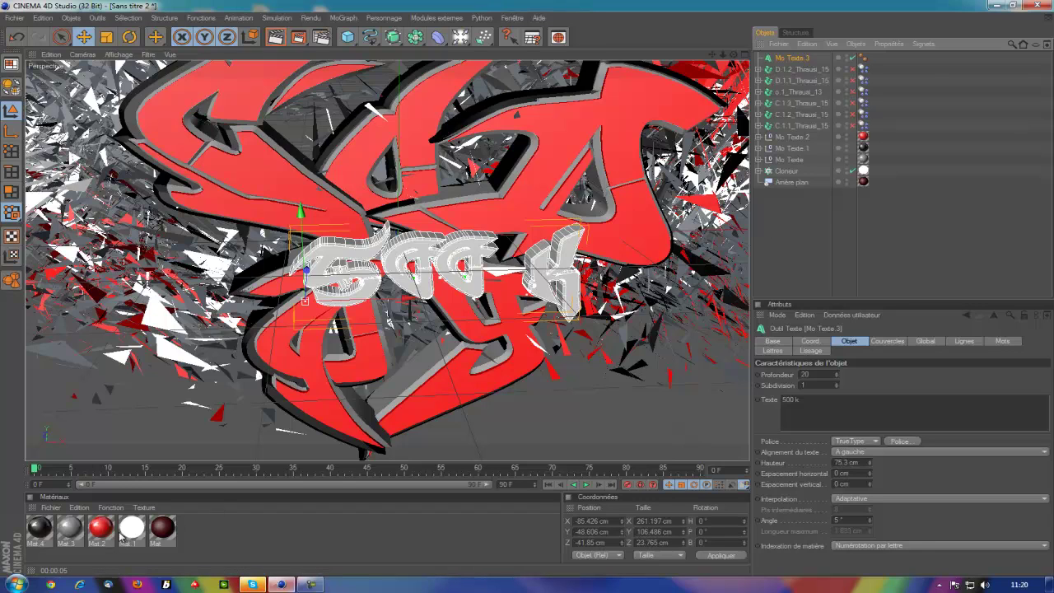
Apply black Mat 4 and white Mat 1 to the 500 k text, limiting Mat 1 to C1.
drag(132, 531, 362, 265)
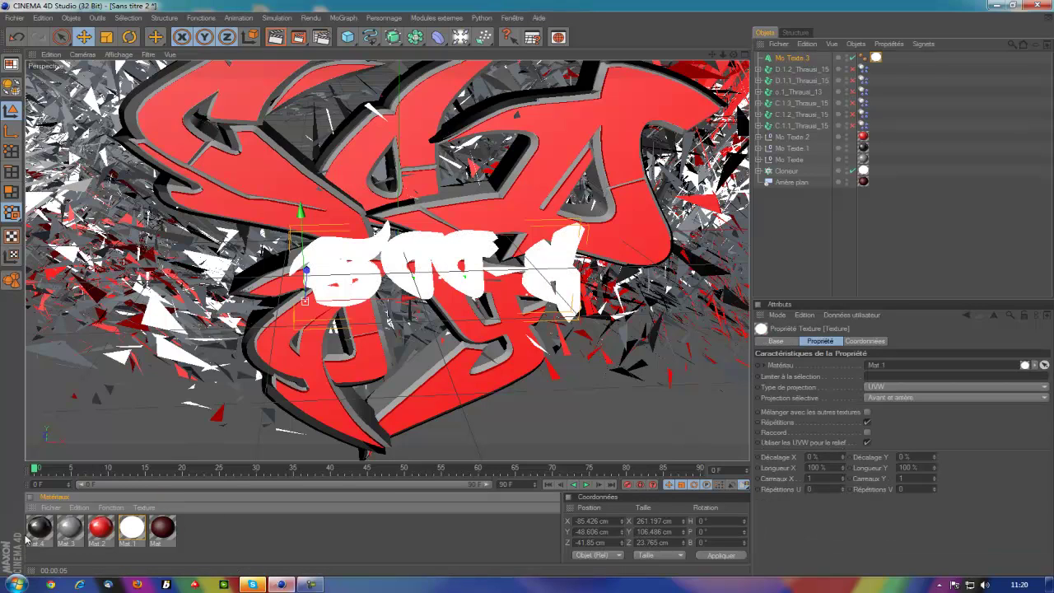
drag(39, 529, 351, 267)
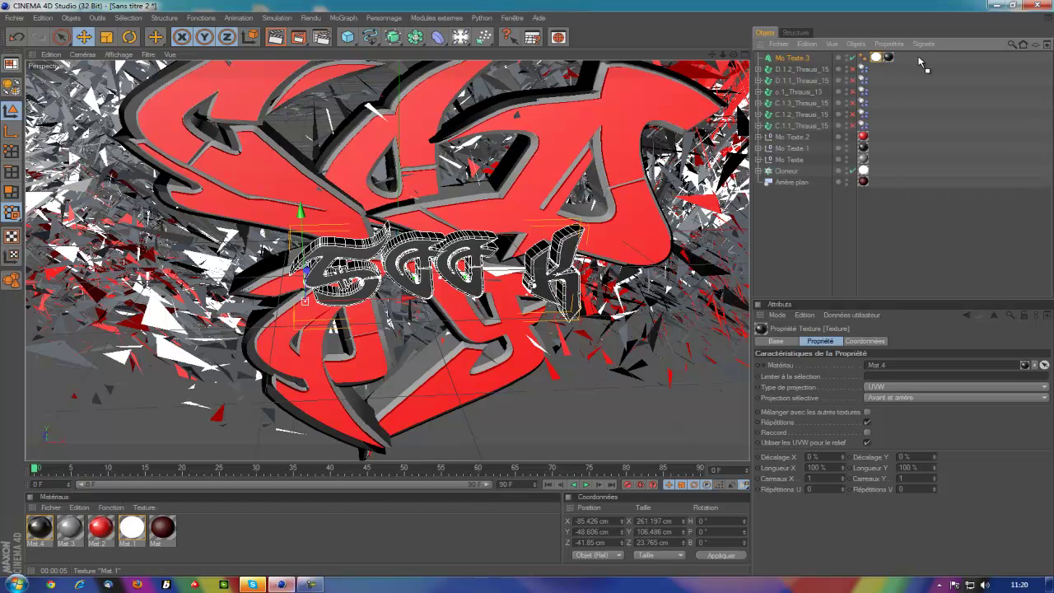
drag(875, 58, 901, 60)
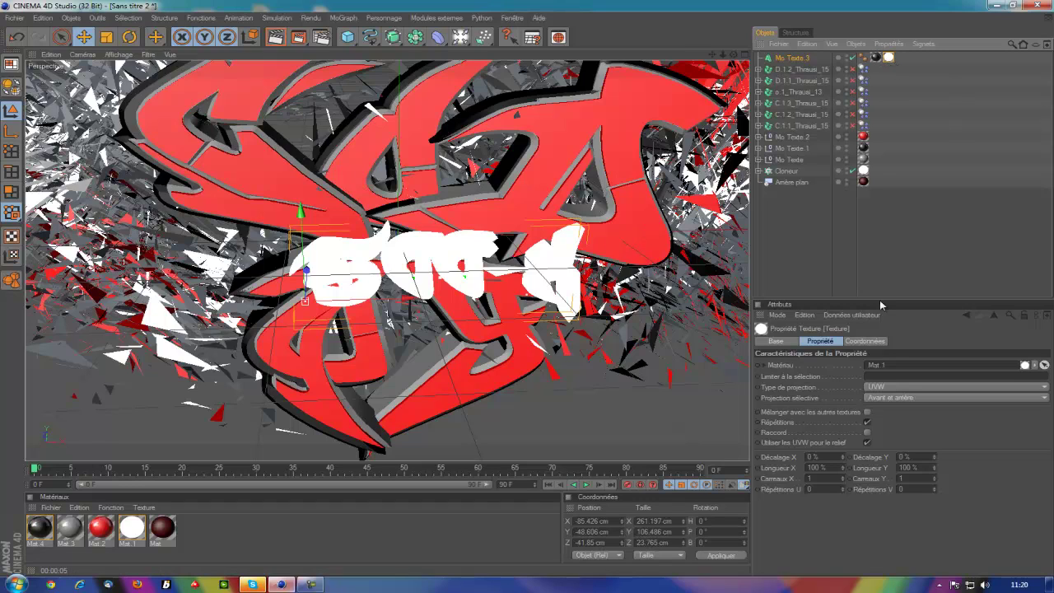
click(875, 377)
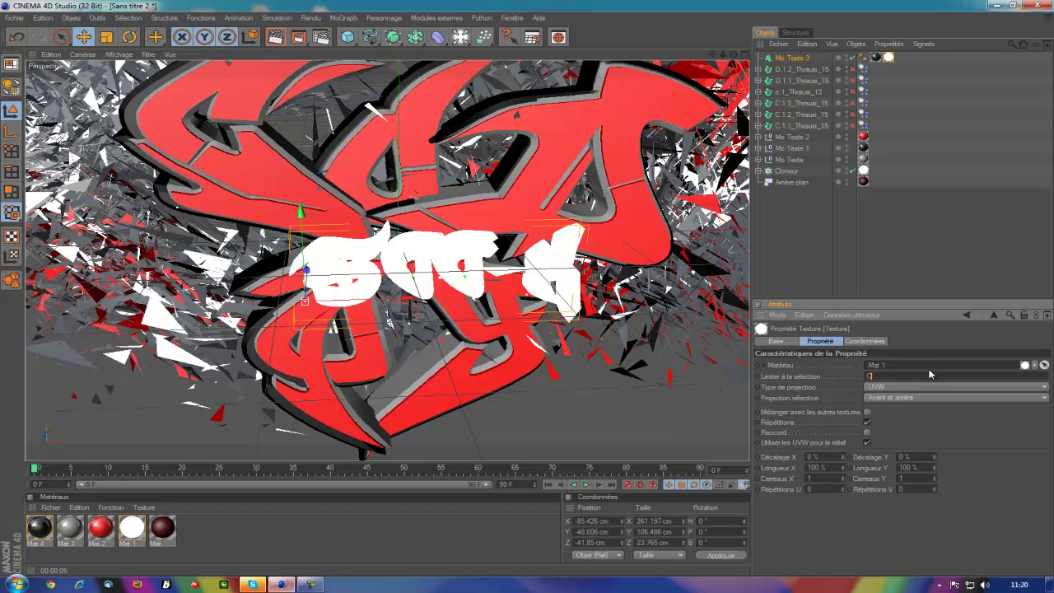
text(C1)
key(Return)
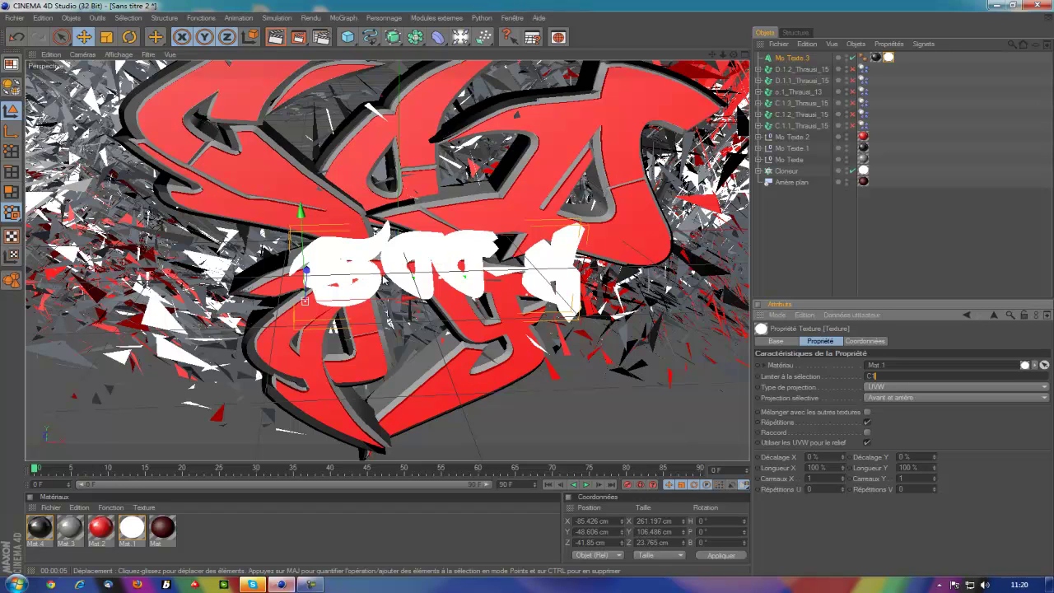
Check the white letters with black edges and pull the view back to the whole graffiti.
click(790, 255)
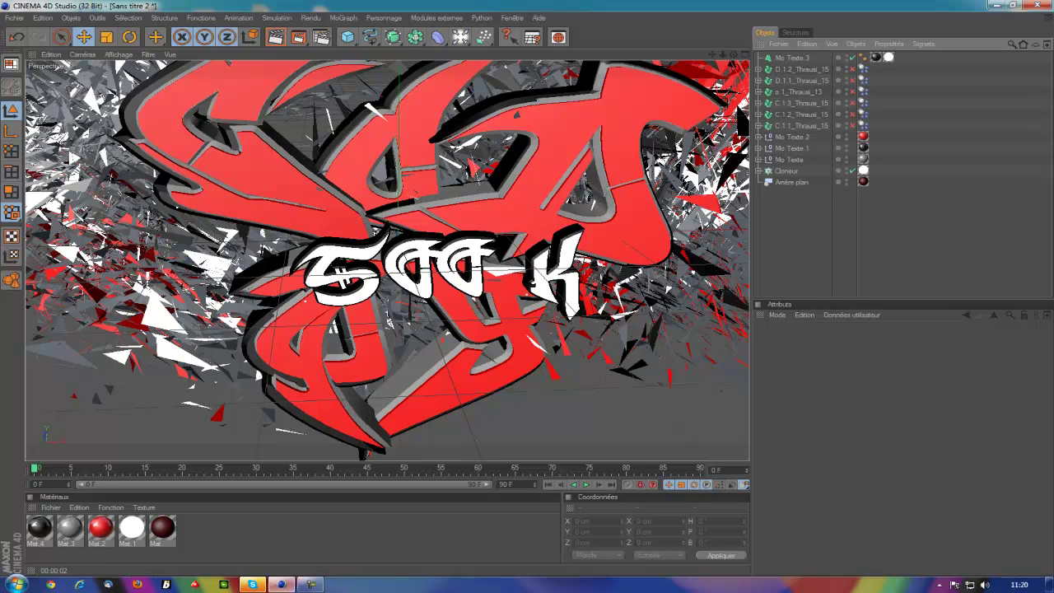
click(888, 57)
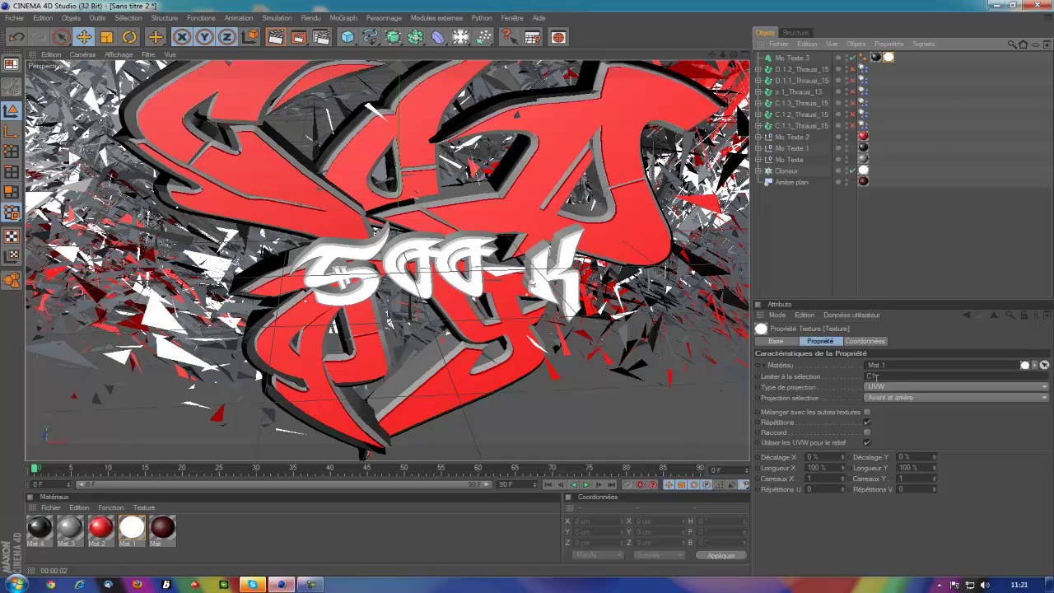
click(833, 262)
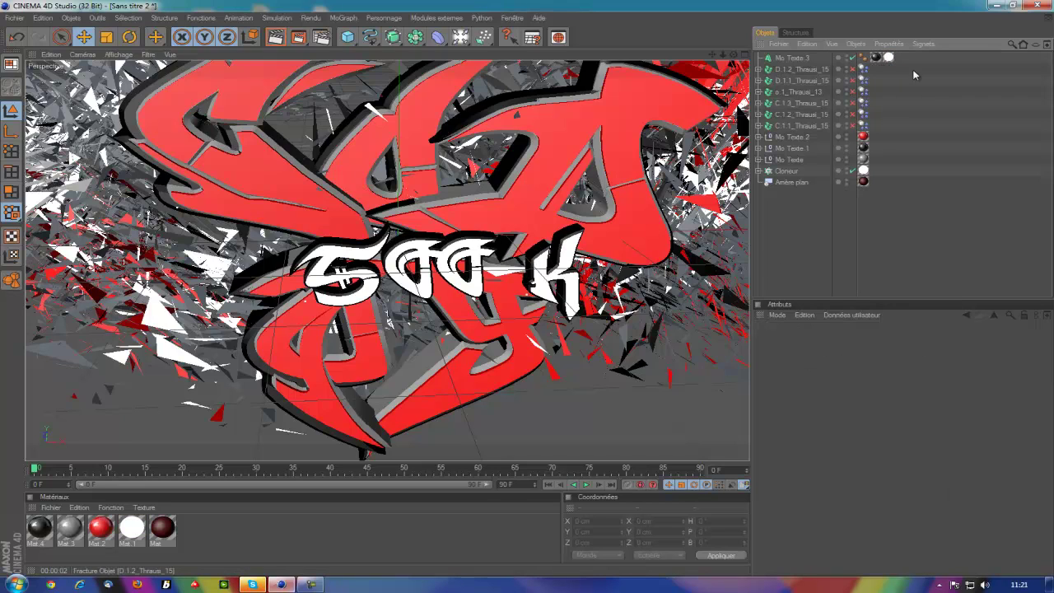
mouse_move(507, 454)
alt+mouse_down()
mouse_move(512, 337)
mouse_move(774, 40)
mouse_move(724, 61)
alt+mouse_up()
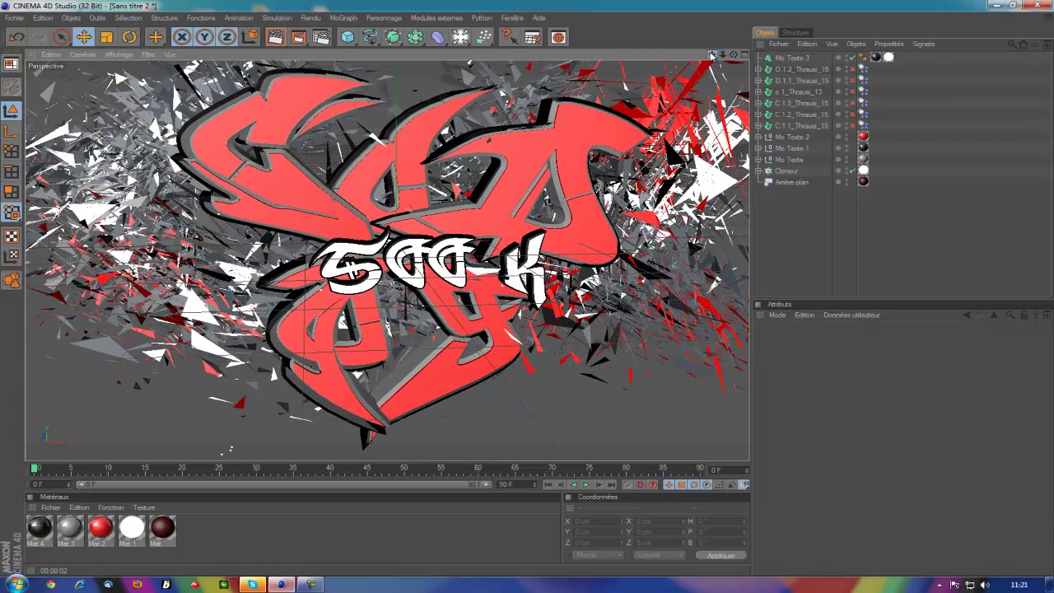
mouse_move(725, 62)
mouse_down()
mouse_move(733, 54)
mouse_move(700, 62)
mouse_up()
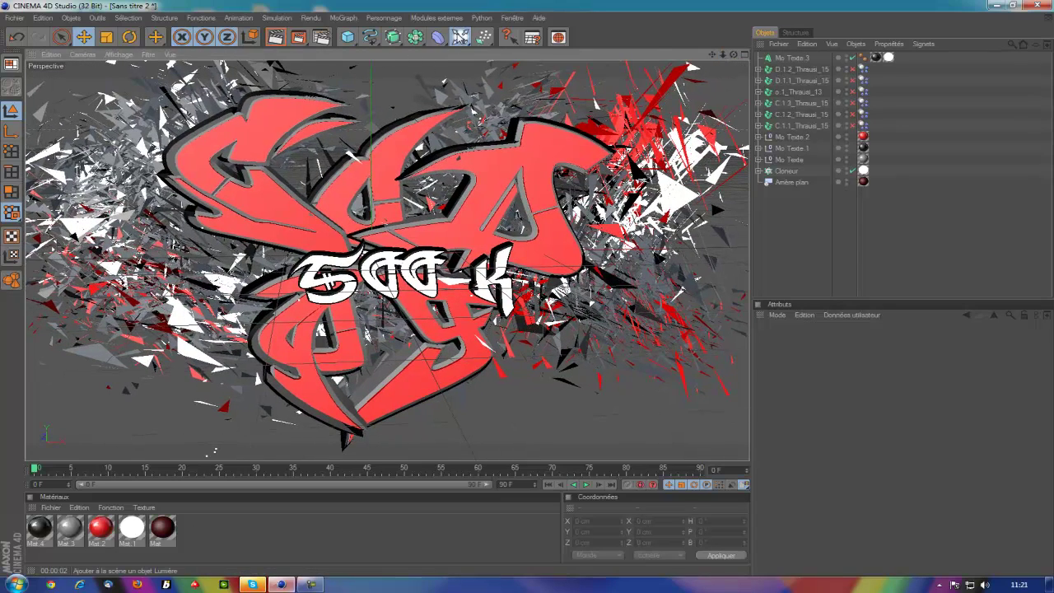
Add a light and set both its lens glow and reflection flares to Caméscope.
click(459, 37)
click(504, 48)
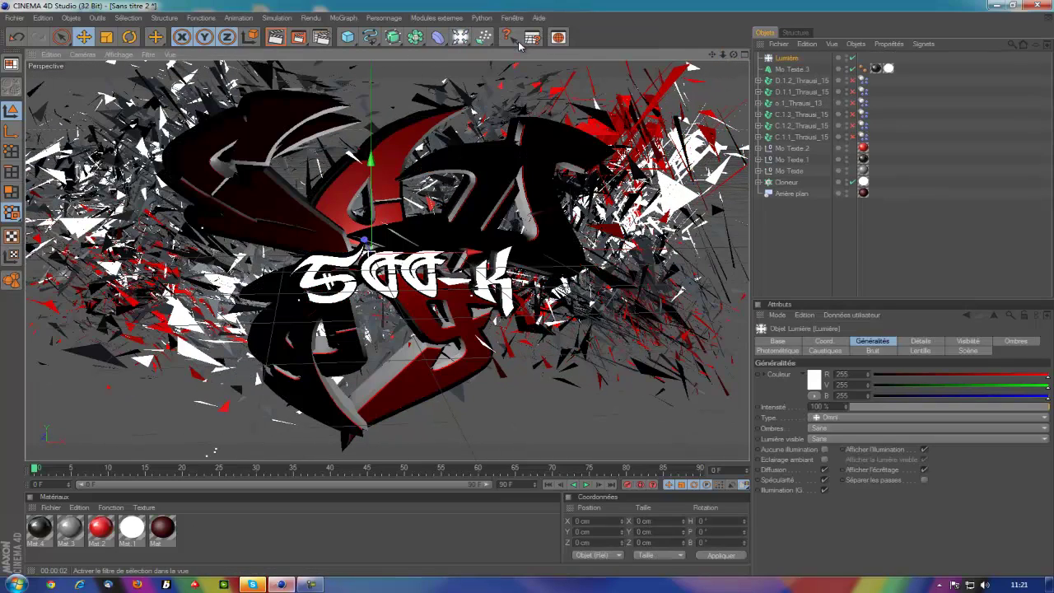
click(919, 351)
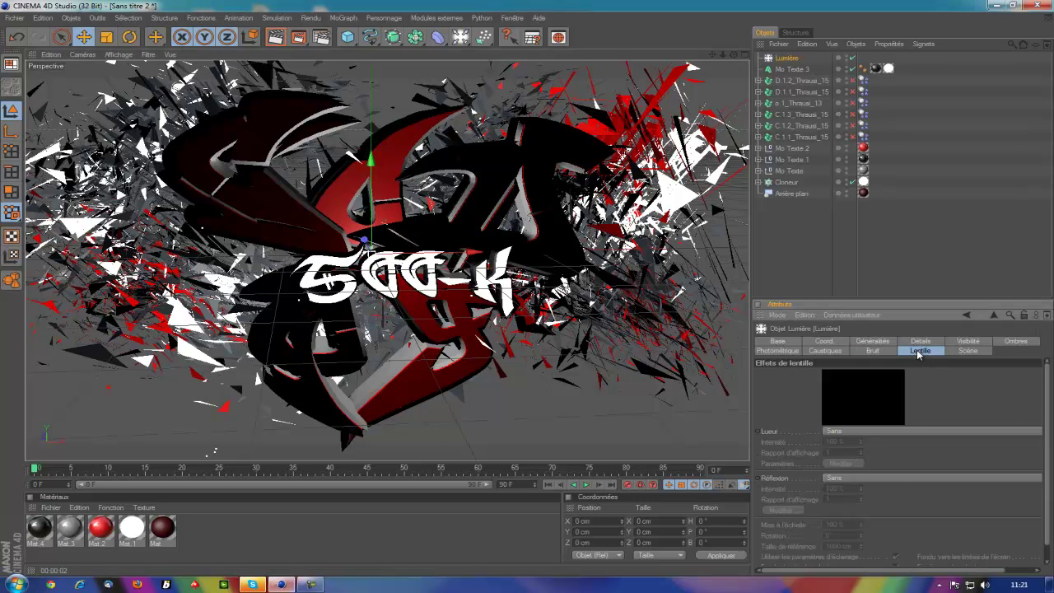
click(851, 433)
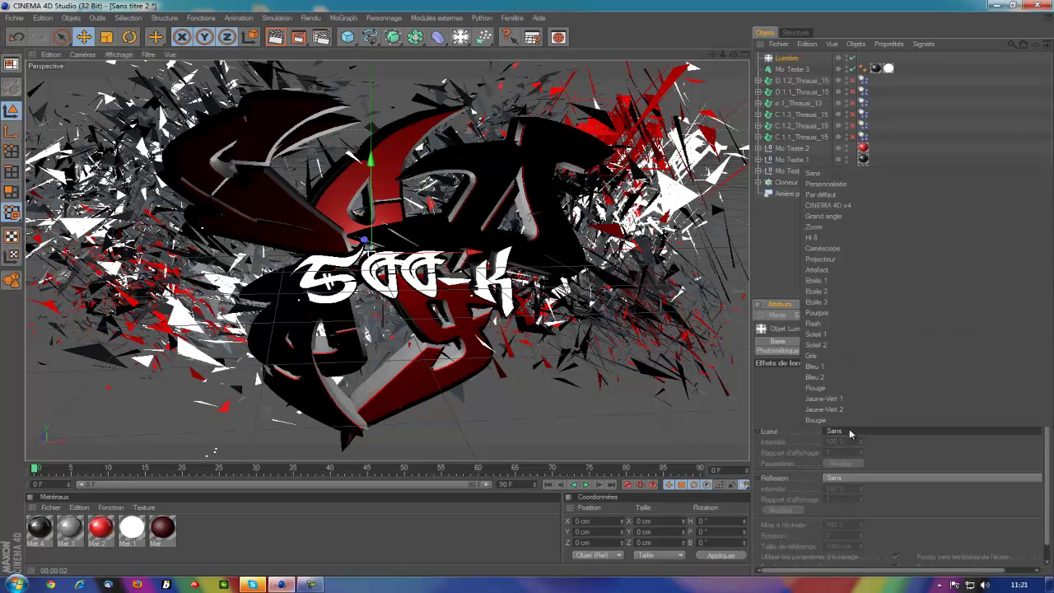
click(827, 249)
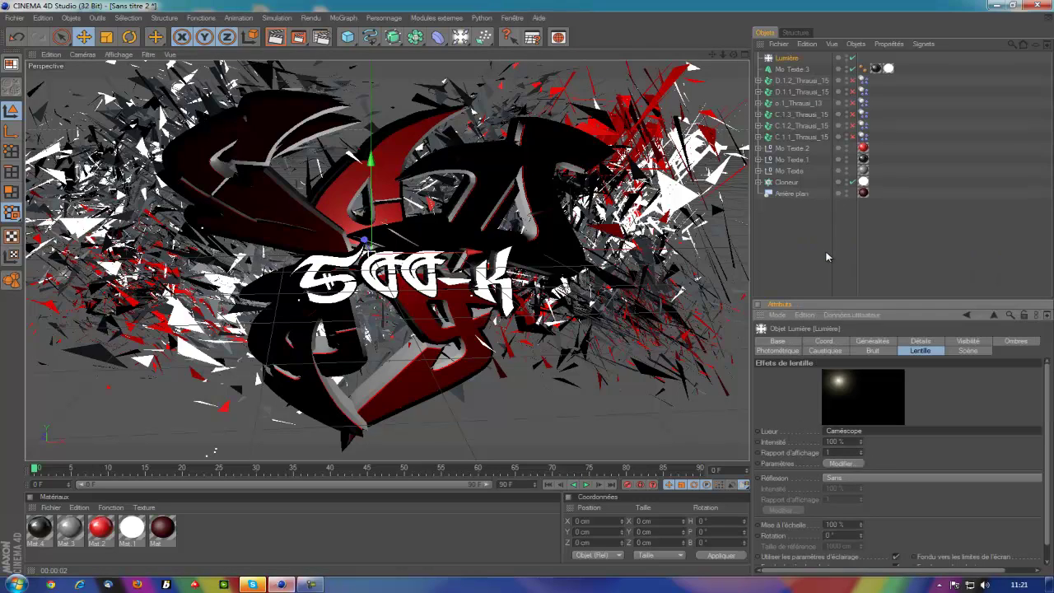
click(868, 485)
click(836, 372)
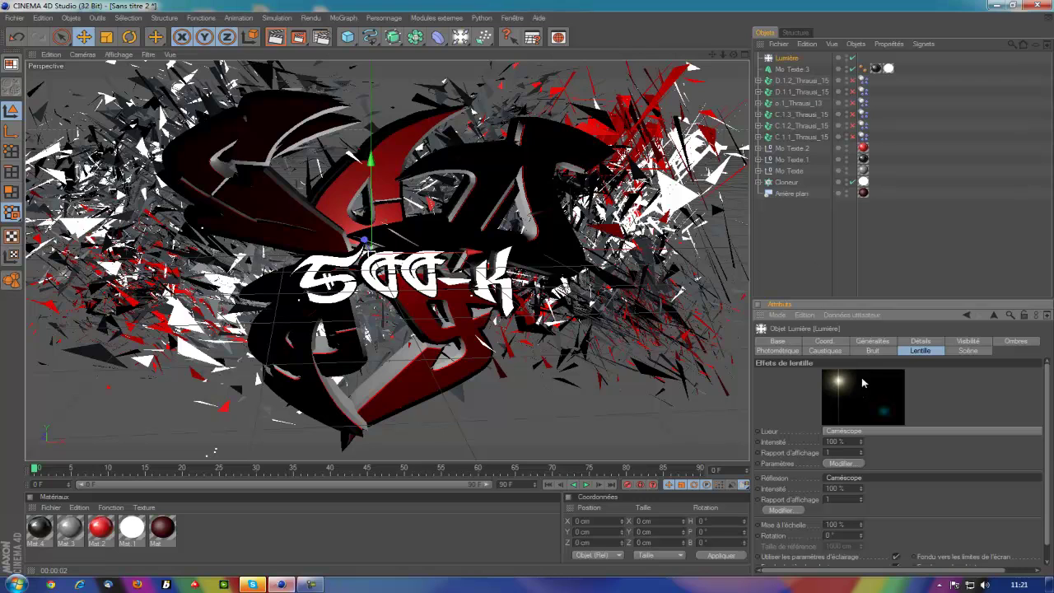
Raise the glow to 132%, place the light at the graffiti's upper right, and render a preview.
drag(859, 444, 859, 444)
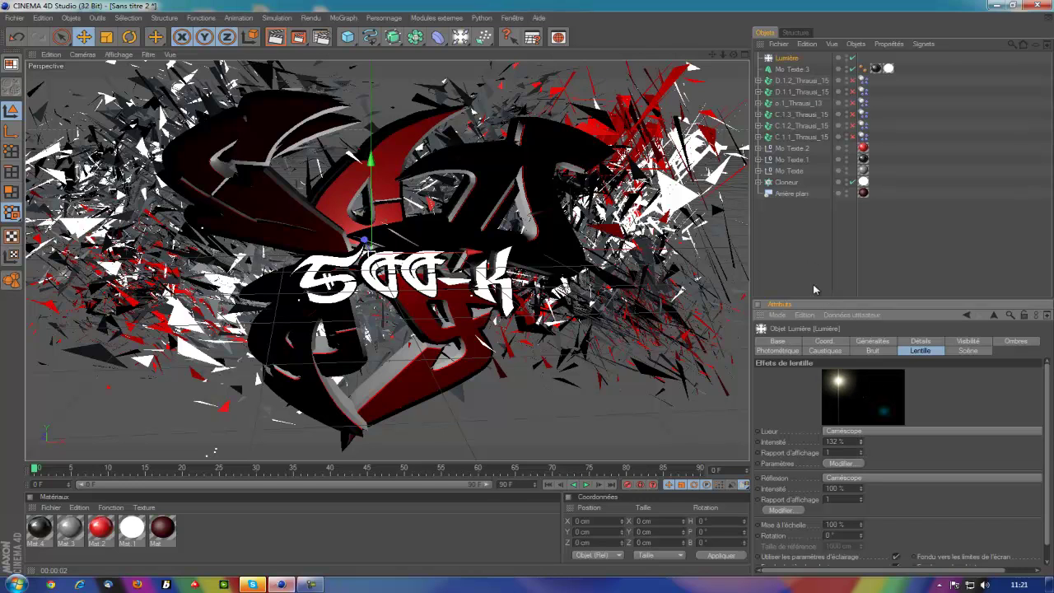
drag(366, 256, 360, 239)
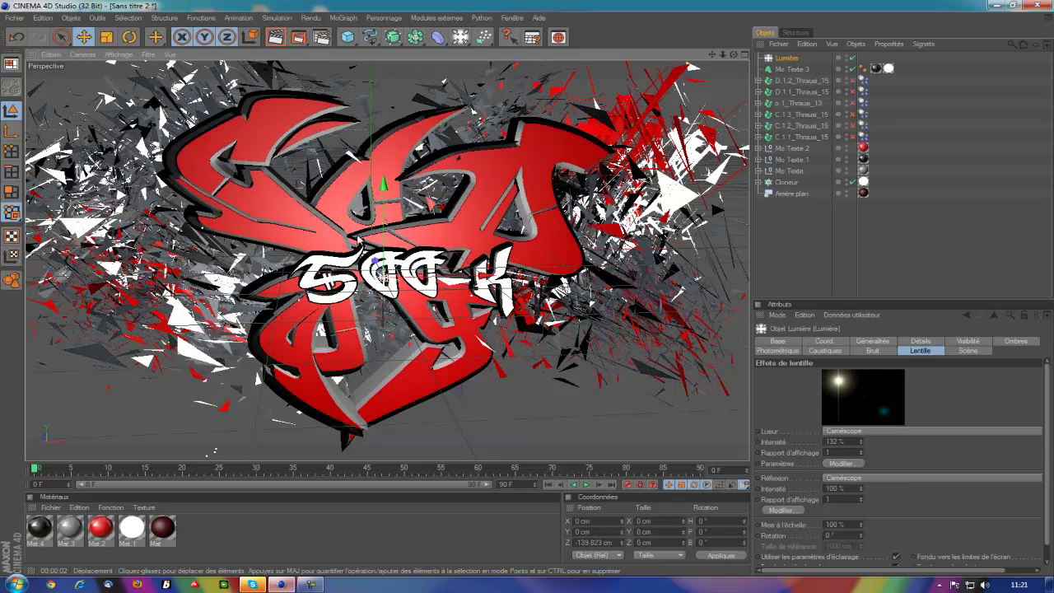
mouse_move(385, 272)
mouse_down()
mouse_move(587, 151)
mouse_move(579, 151)
mouse_up()
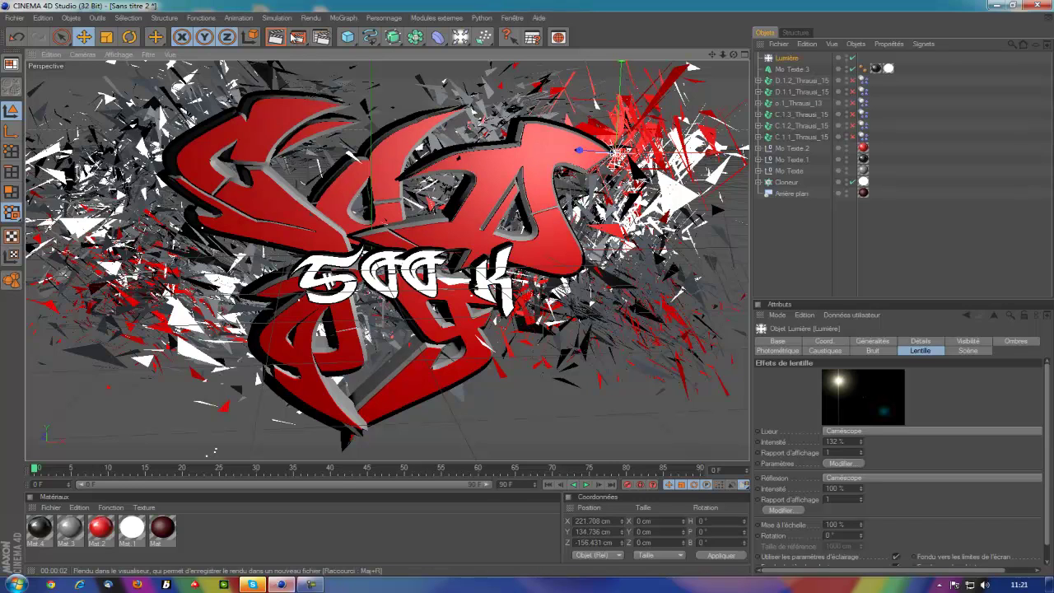
click(275, 37)
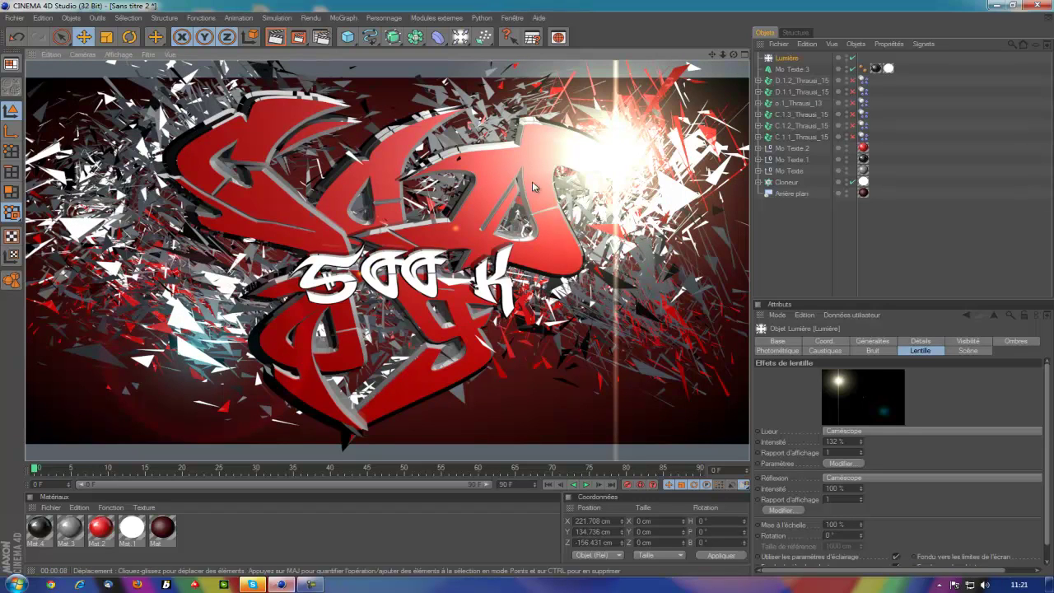
Deselect the light in the Object Manager so the render clears, showing the plain graffiti view.
click(779, 255)
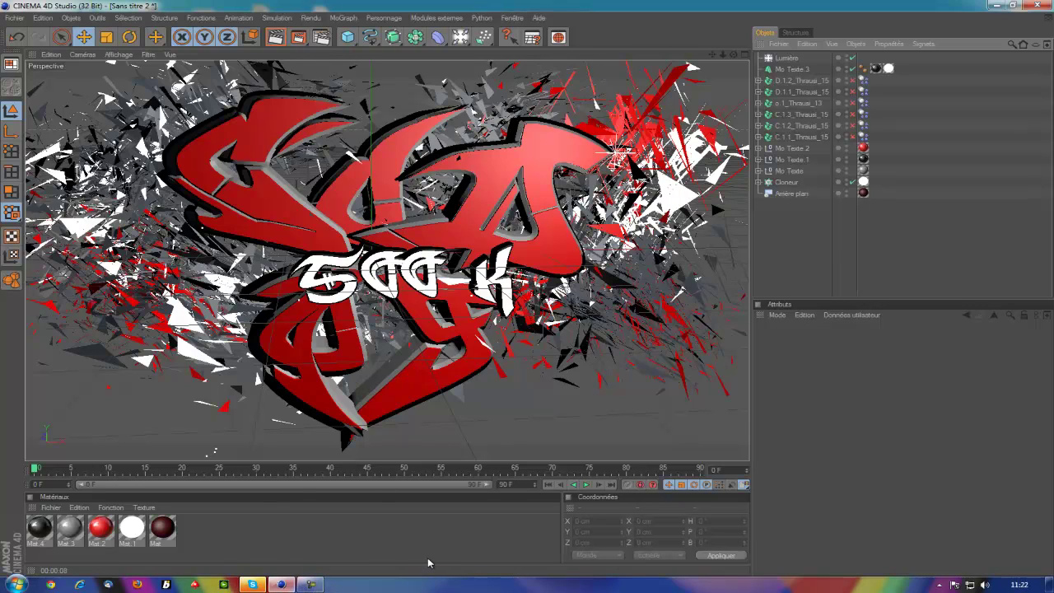
click(311, 585)
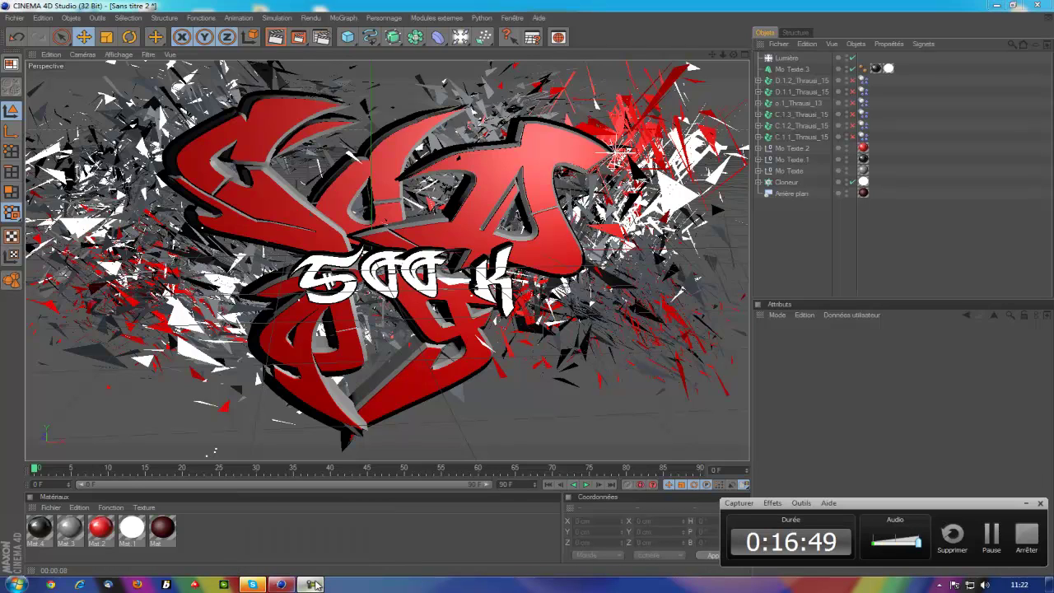
click(313, 584)
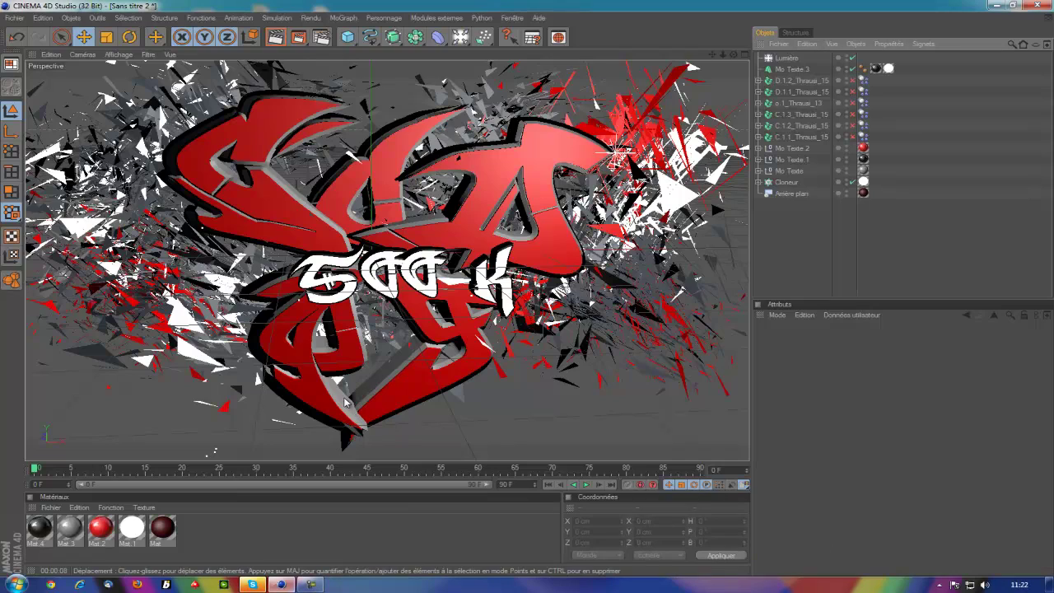